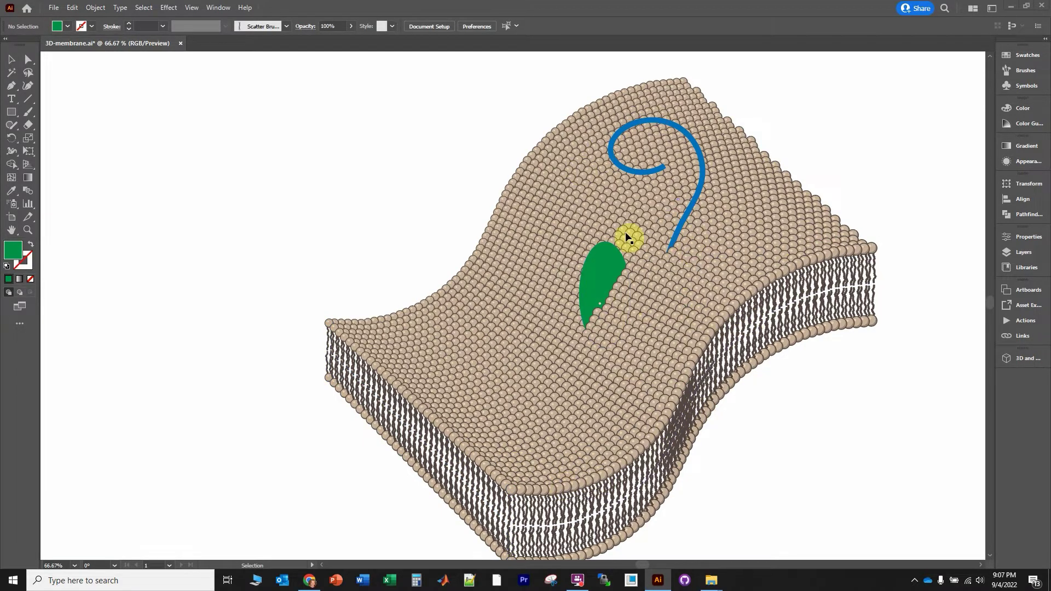
Step: Inside the membrane artwork's group, move the green ellipse and the blue curled path slightly up and to the right
double_click(600, 282)
click(598, 278)
drag(598, 278, 606, 264)
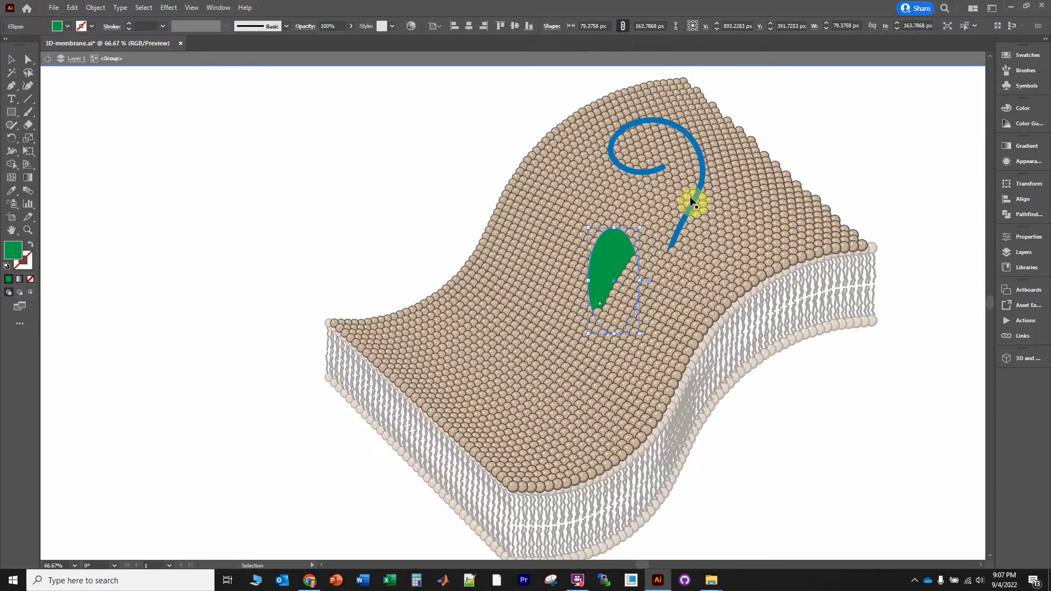
click(693, 205)
drag(703, 203, 719, 191)
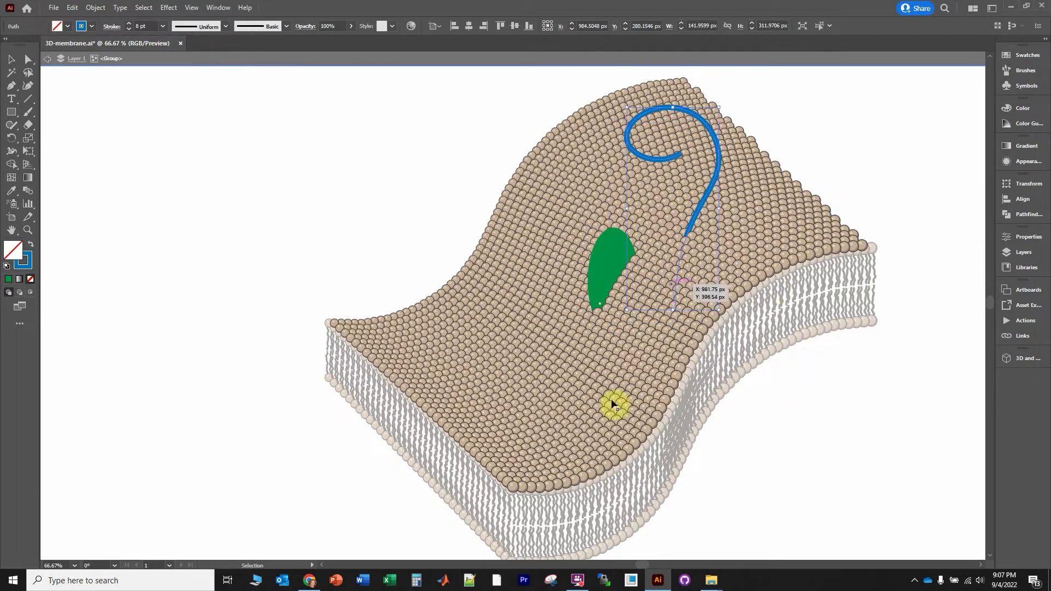
click(770, 425)
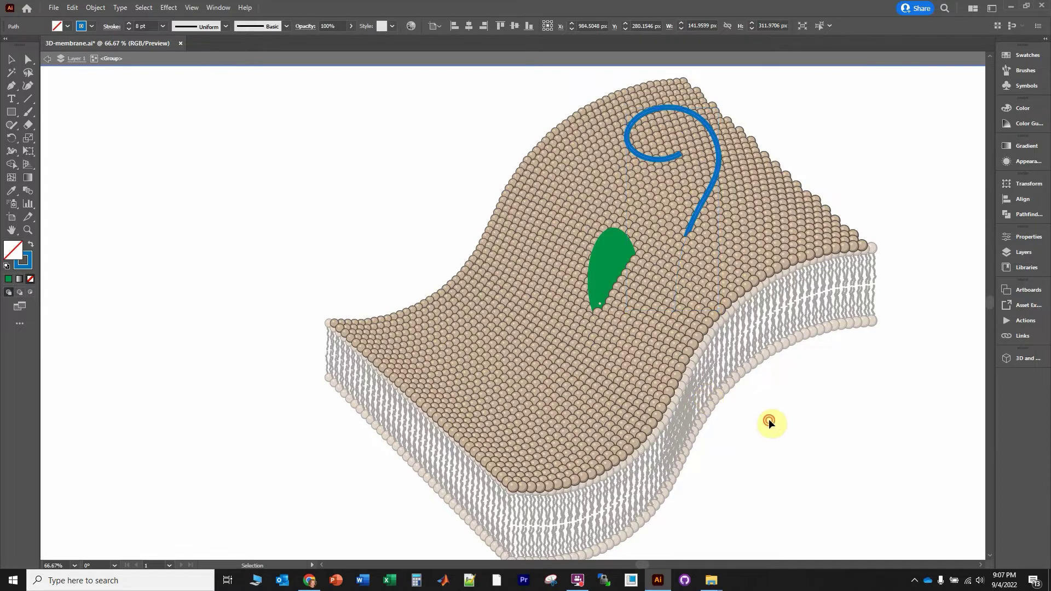
Step: Draw a circle about 14.6 px in diameter on the blank artboard with the Ellipse tool
scroll(621, 362, down, 4)
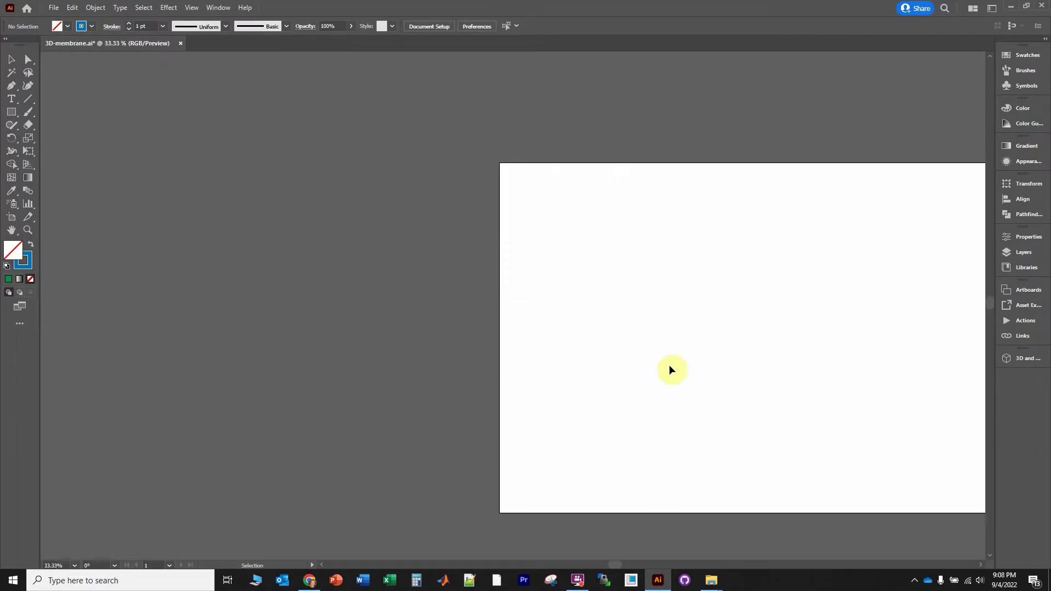
scroll(669, 368, up, 1)
scroll(670, 370, up, 1)
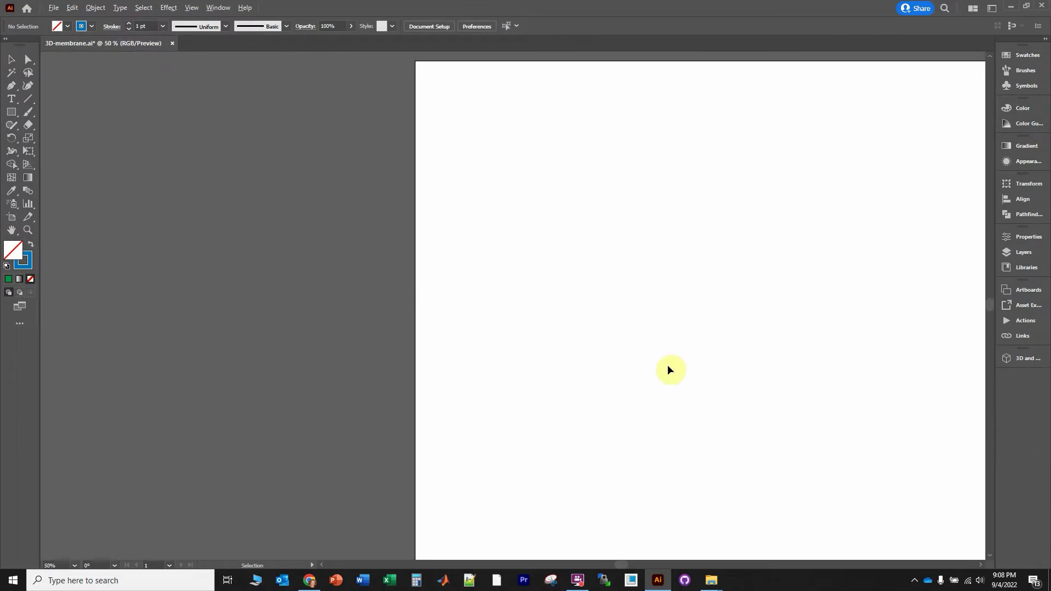
click(10, 115)
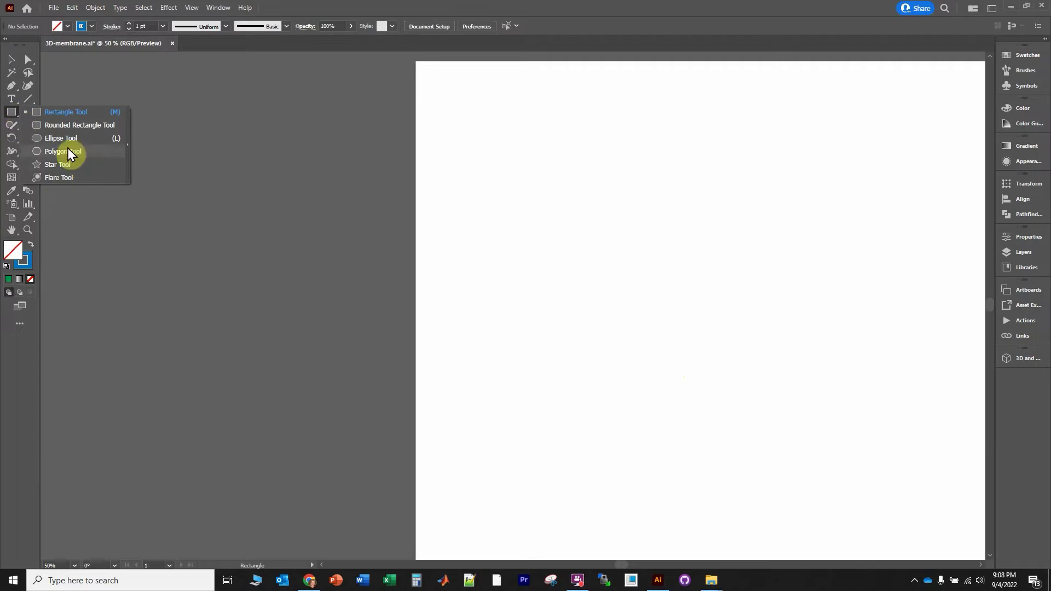
click(54, 141)
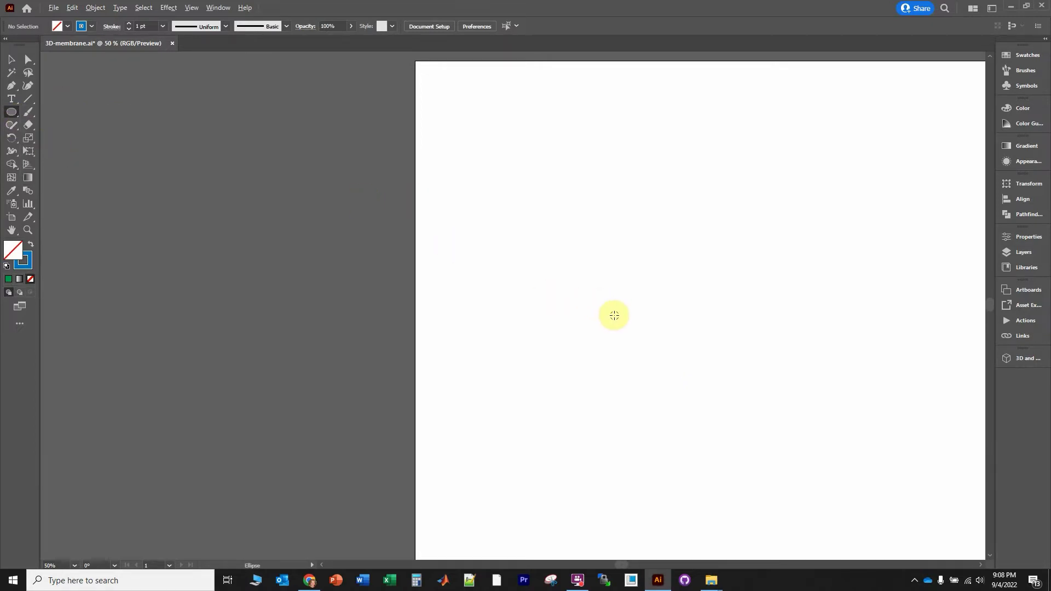
scroll(612, 315, down, 1)
scroll(567, 312, up, 3)
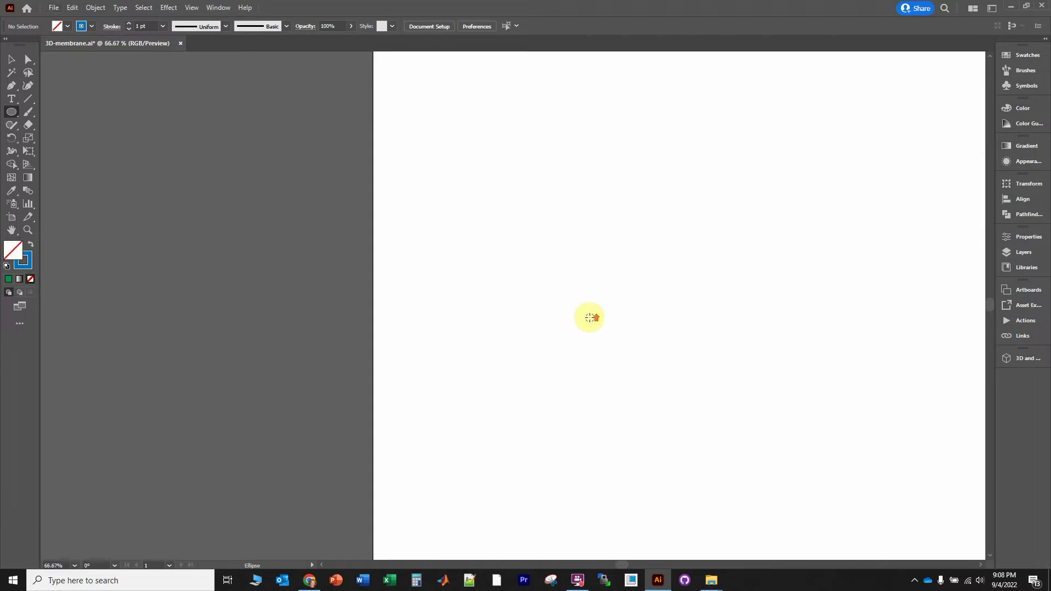
drag(458, 300, 476, 319)
scroll(476, 319, up, 3)
Step: Select the circle and change its stroke colour to dark brown
click(12, 60)
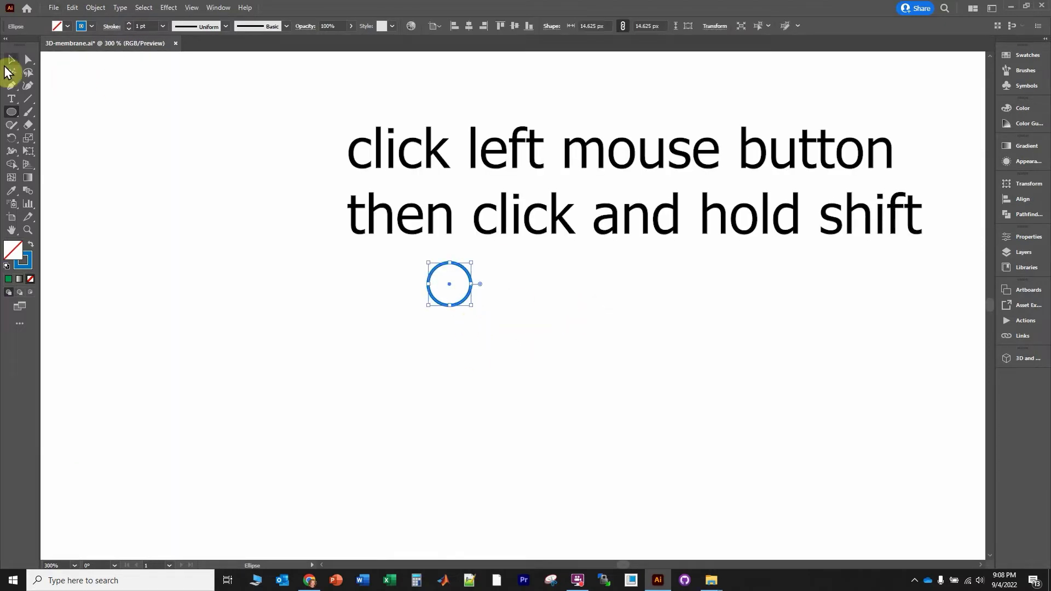
click(418, 238)
click(448, 264)
click(91, 26)
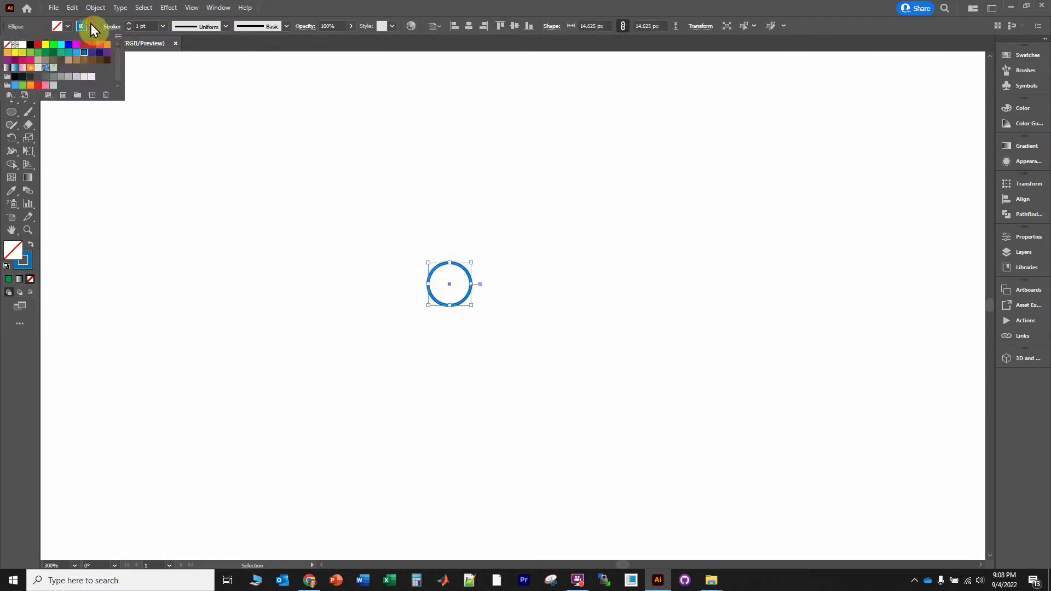
click(61, 60)
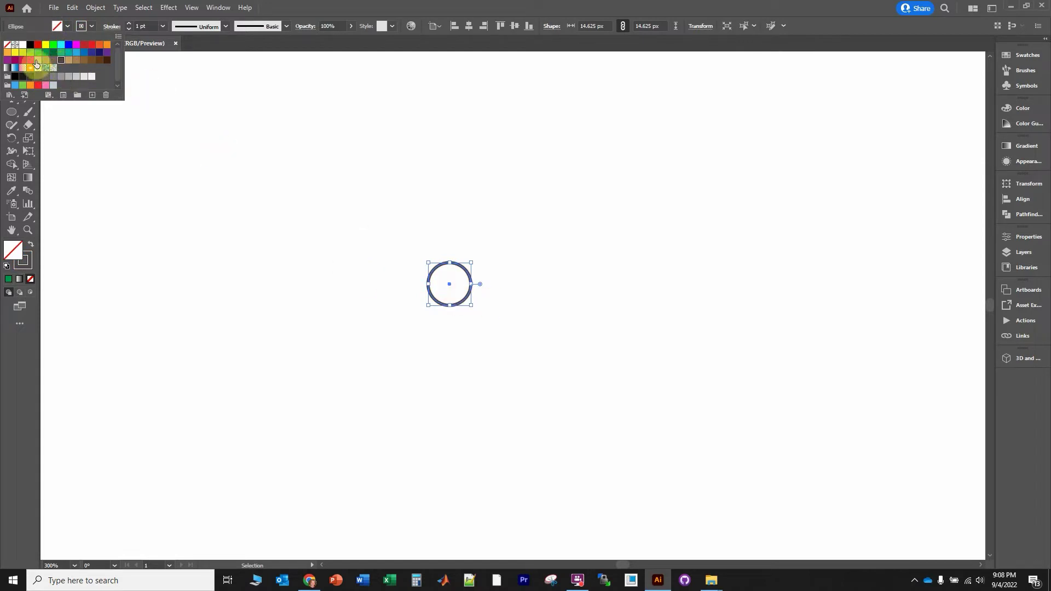
click(38, 60)
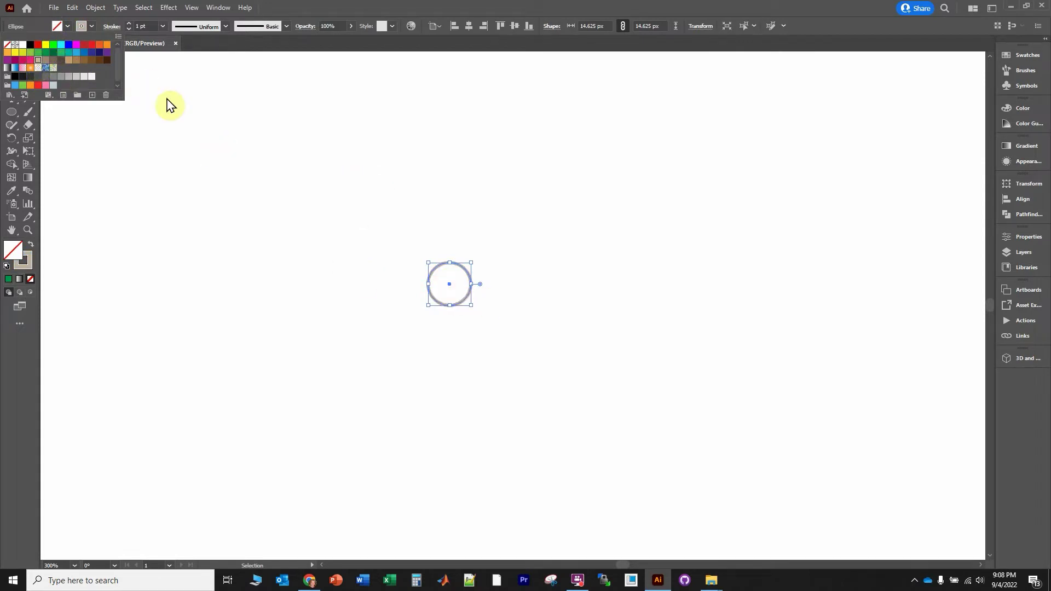
click(61, 60)
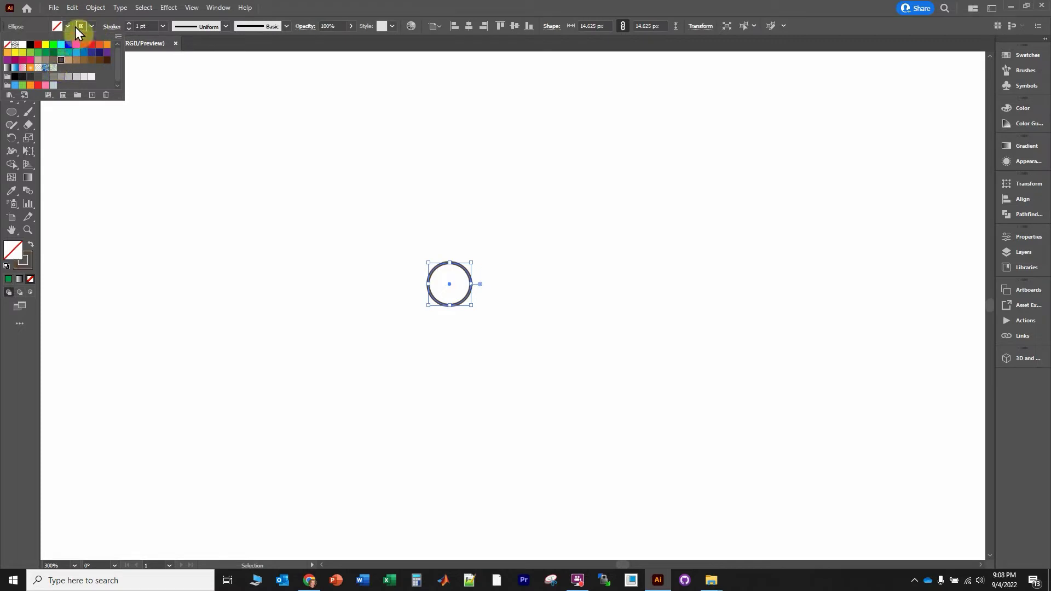
Step: Fill the circle with light tan
click(68, 26)
click(68, 27)
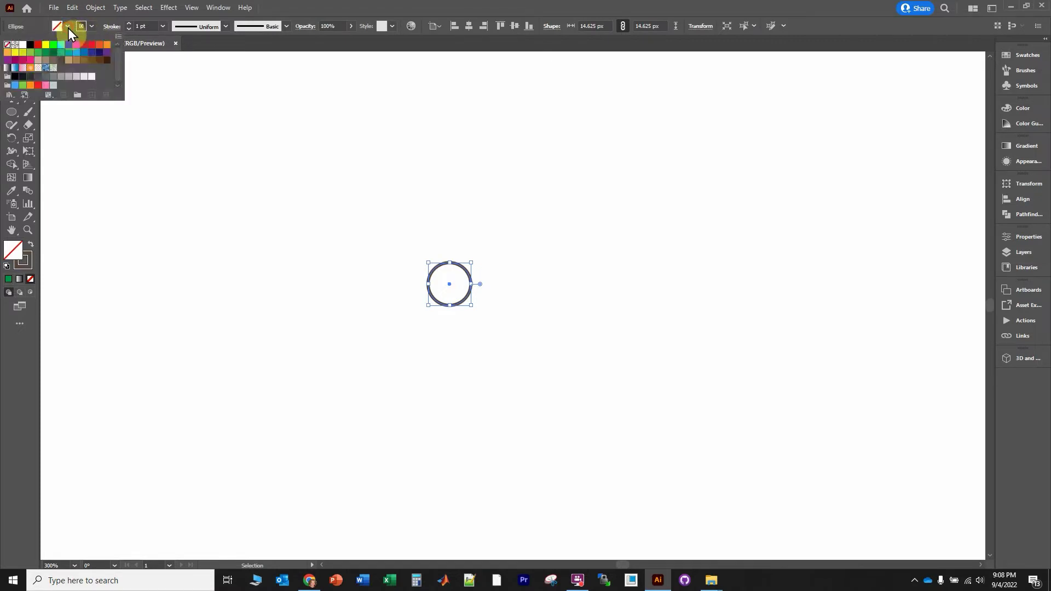
click(38, 61)
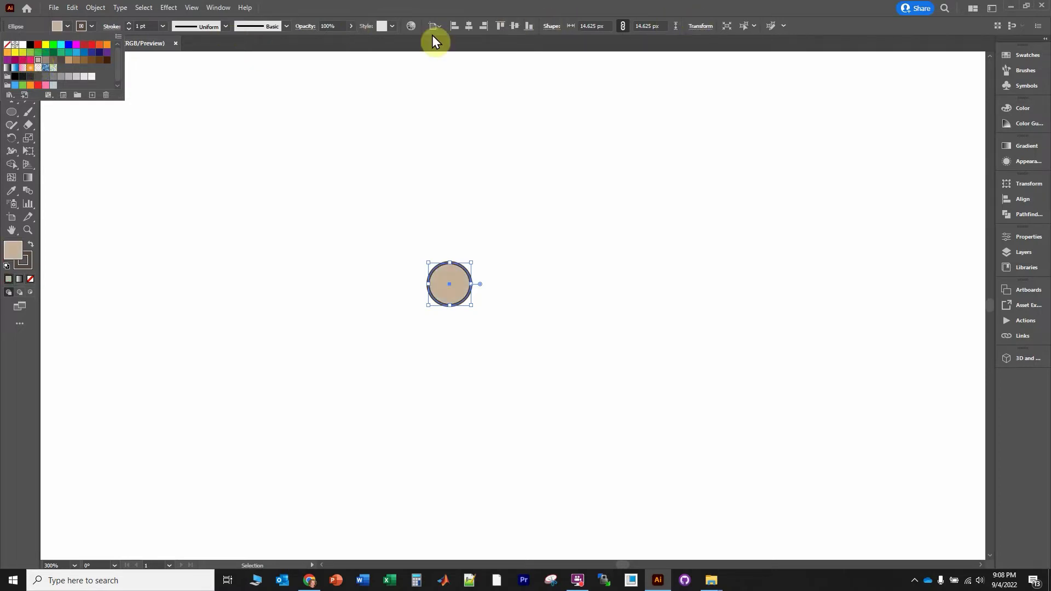
click(415, 9)
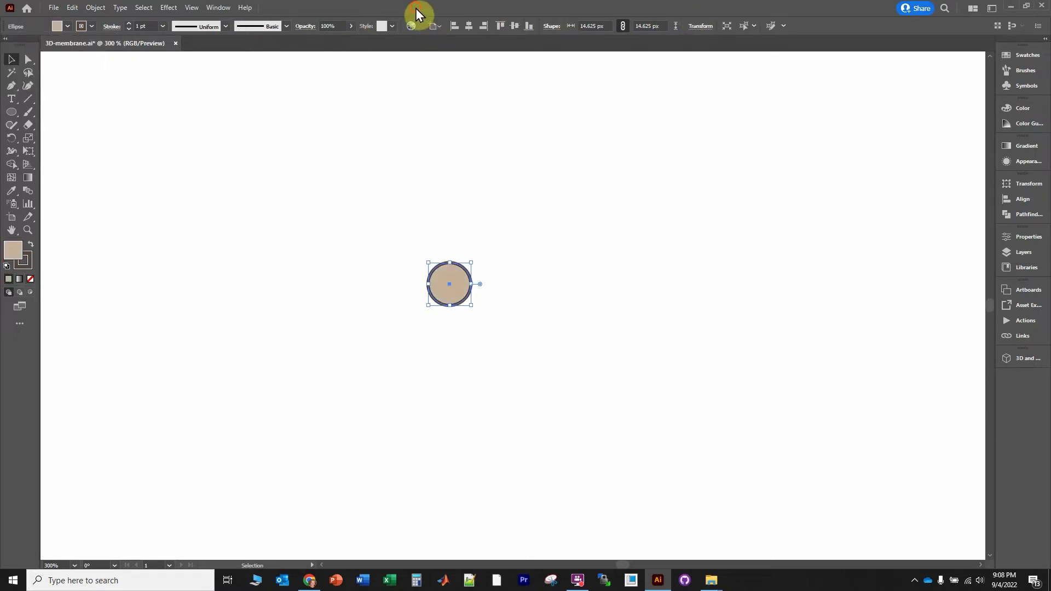
click(208, 11)
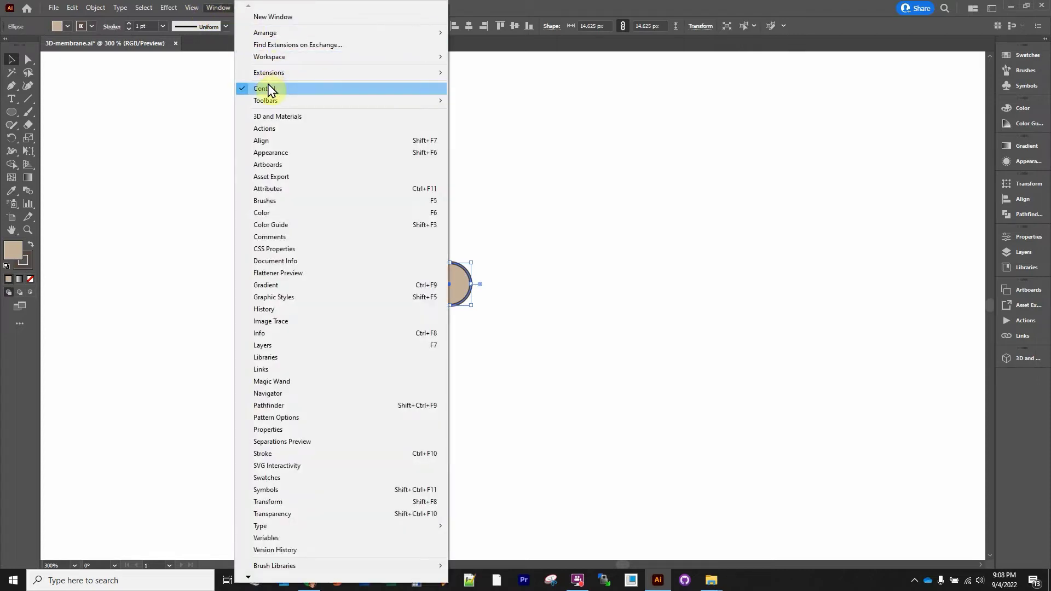
click(549, 215)
click(549, 216)
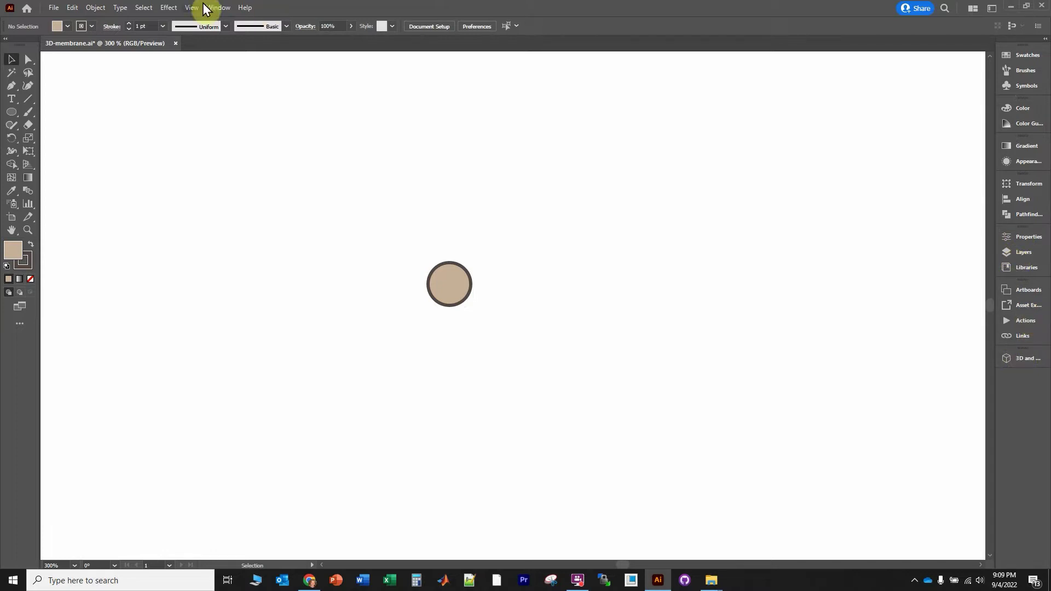
click(218, 10)
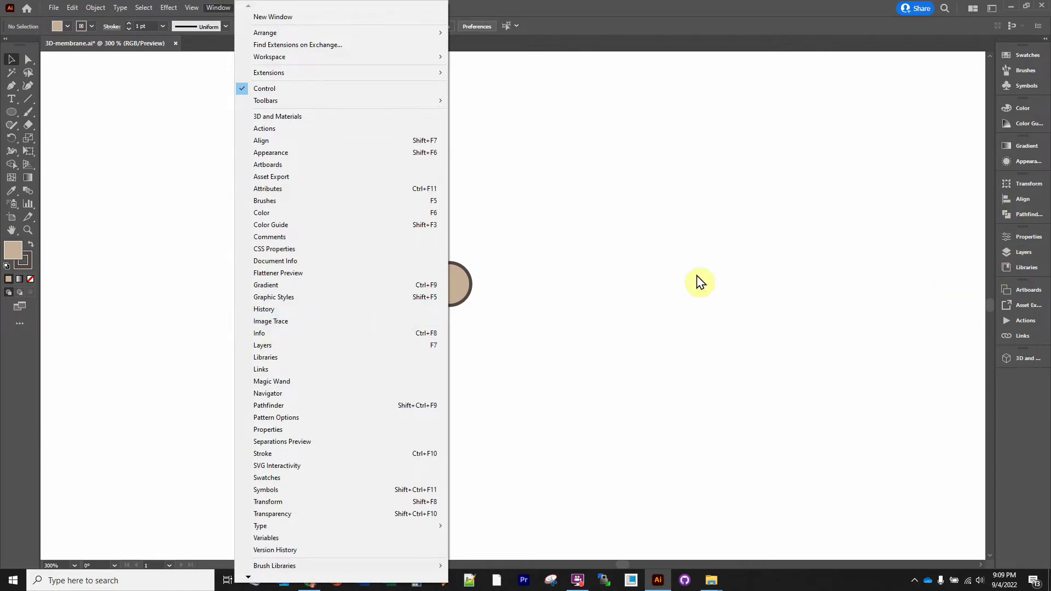
click(613, 262)
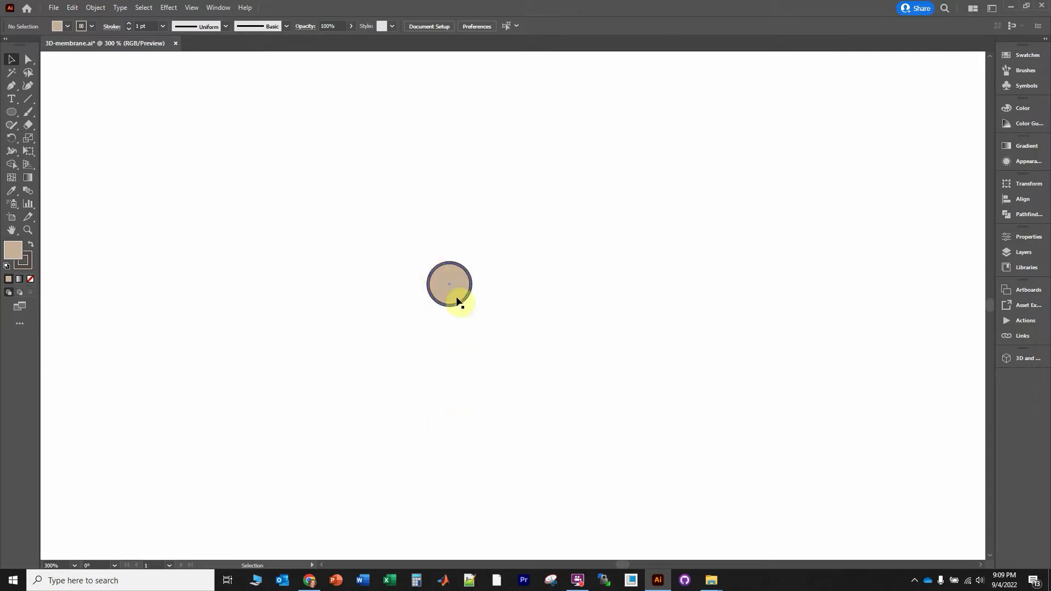
Step: Duplicate the outlined tan circle well to its left and remove the stroke from the copy
scroll(452, 291, up, 2)
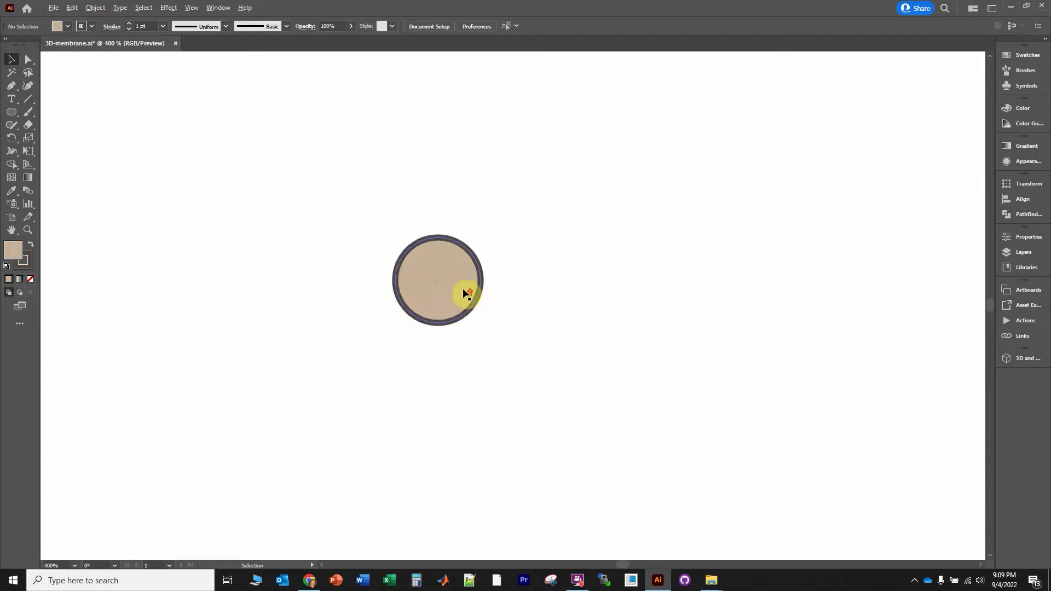
click(433, 271)
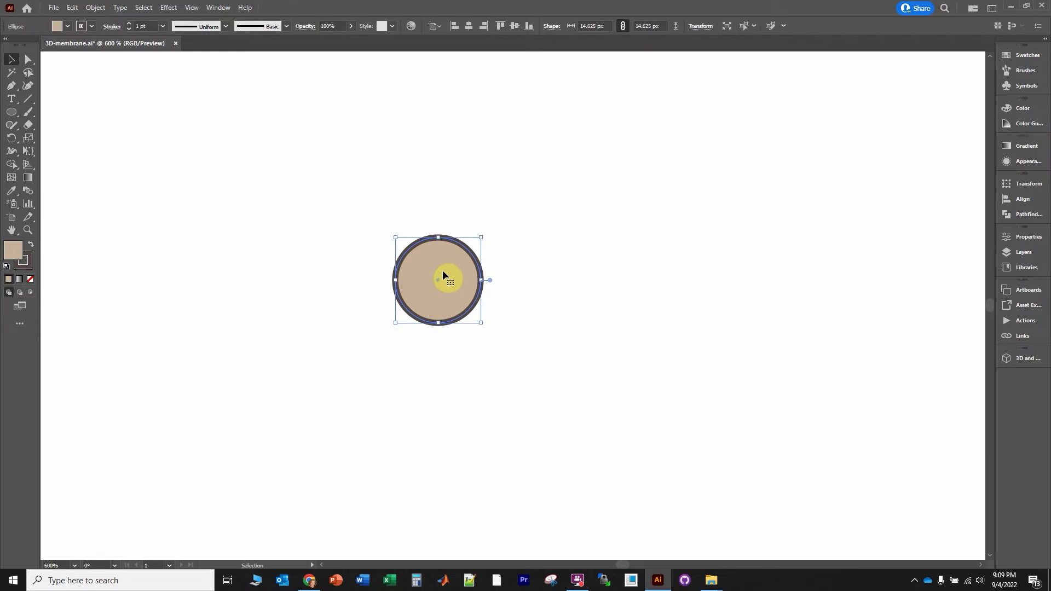
drag(442, 267, 160, 307)
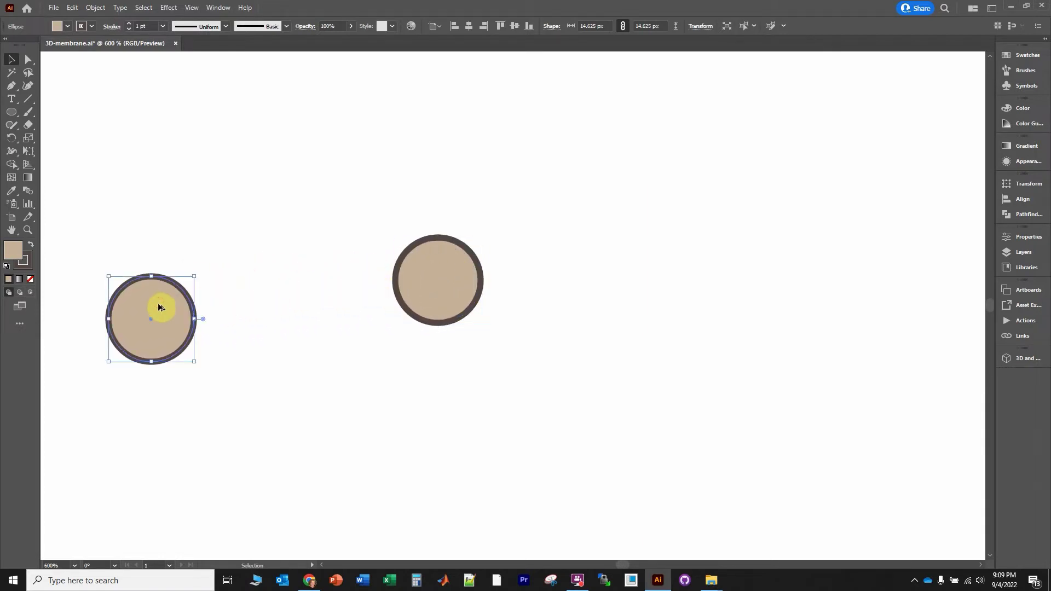
click(119, 285)
click(92, 26)
click(8, 44)
click(186, 216)
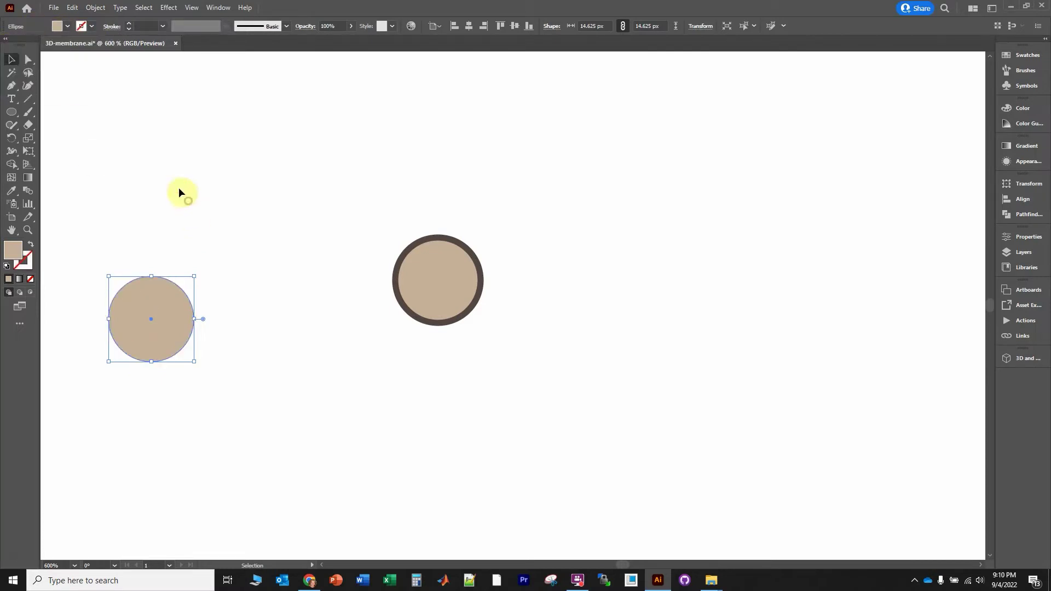
click(178, 189)
Step: Duplicate the strokeless circle slightly up and to the left, overlapping it, and fill the original behind it with a darker brown
click(152, 310)
drag(171, 326, 157, 310)
click(186, 332)
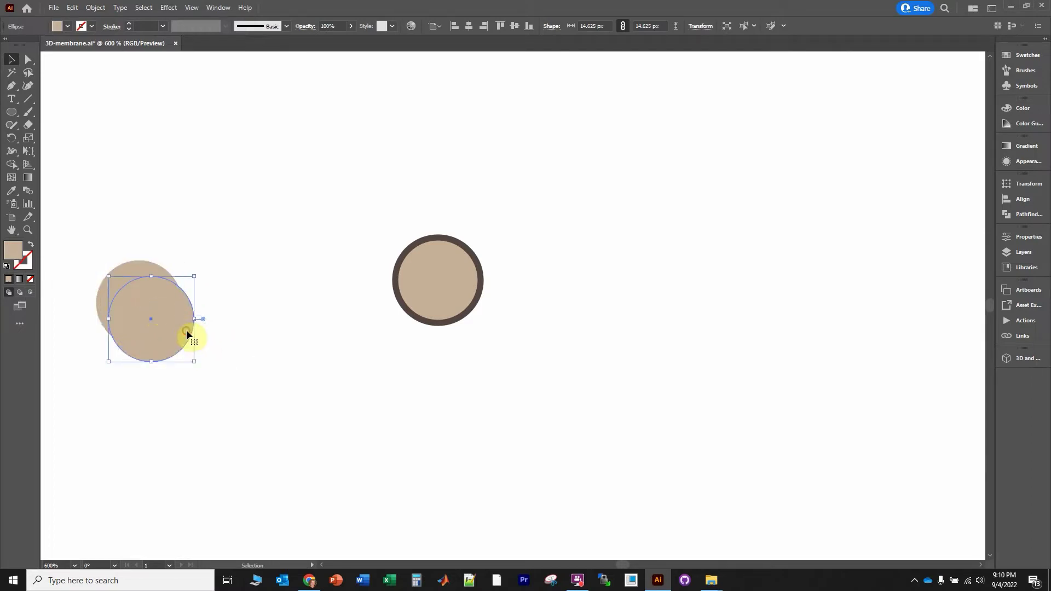
click(66, 27)
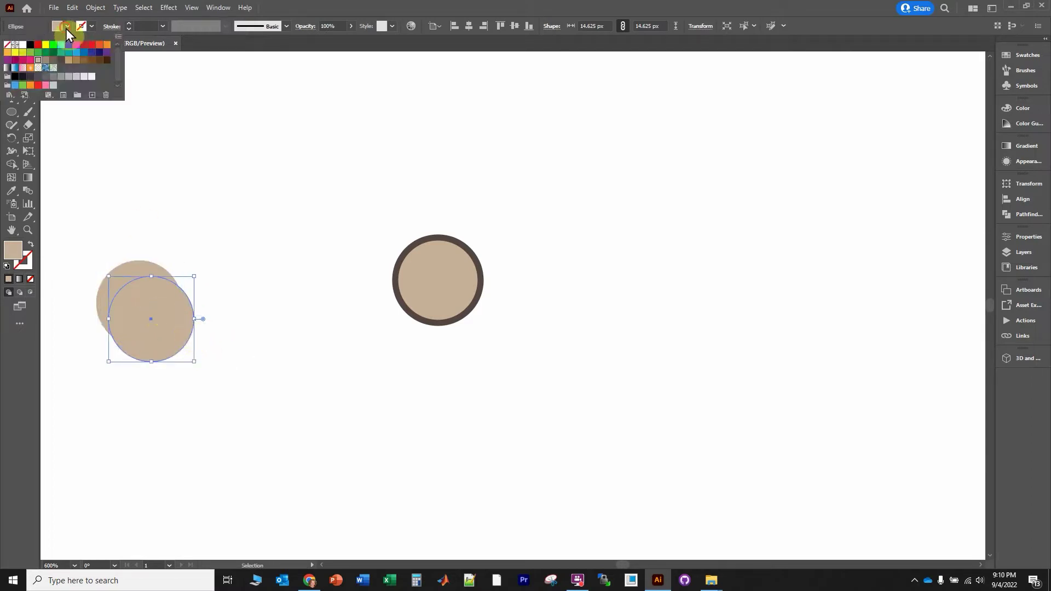
click(45, 62)
click(251, 194)
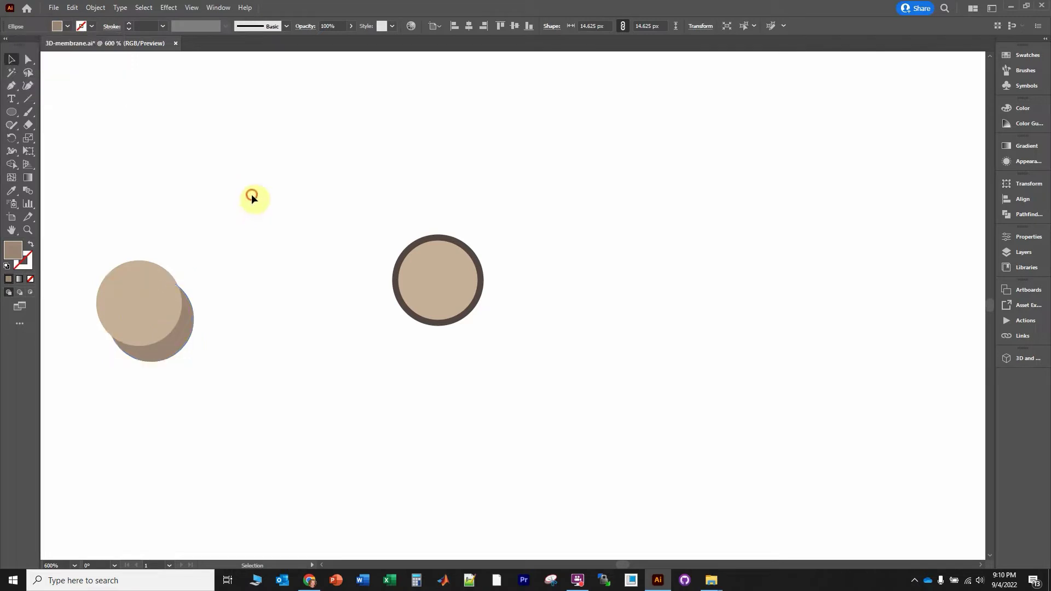
Step: Shift the light front circle a little closer to the darker one and split the overlapping pair with Pathfinder Divide
click(127, 277)
drag(127, 277, 129, 295)
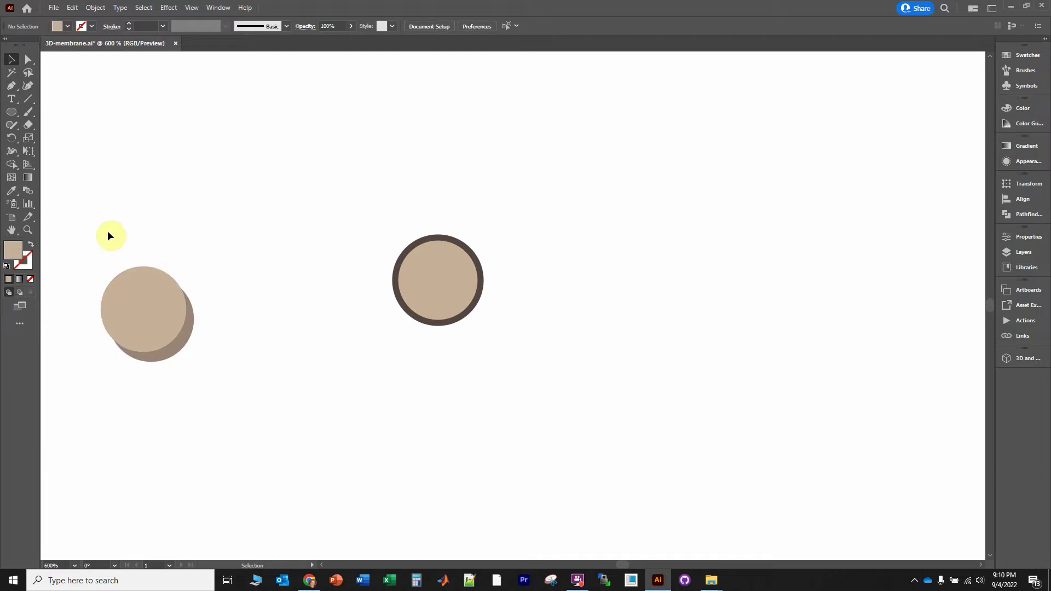
drag(100, 218, 255, 429)
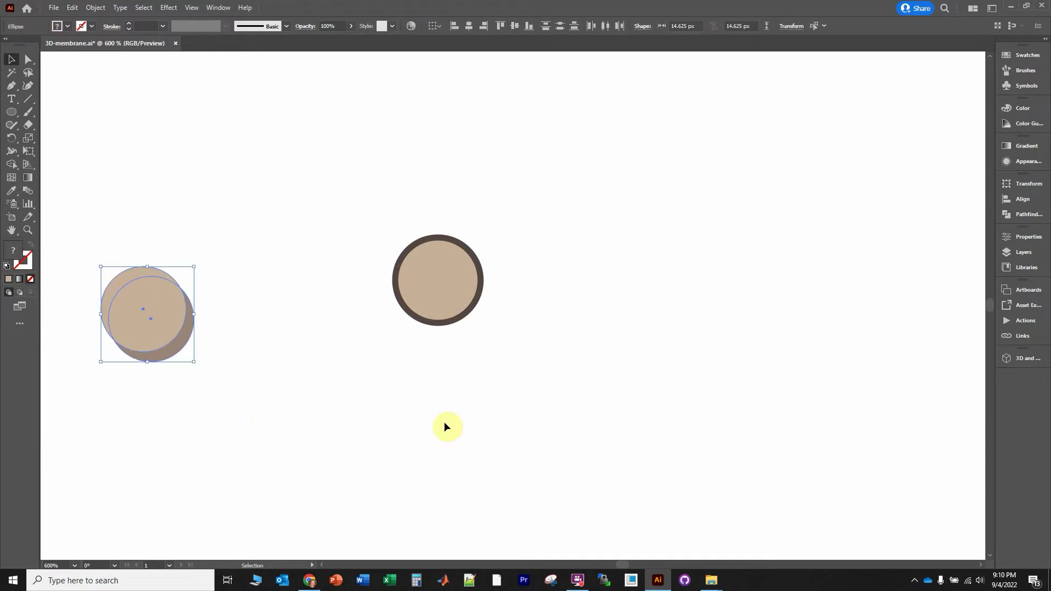
click(1030, 213)
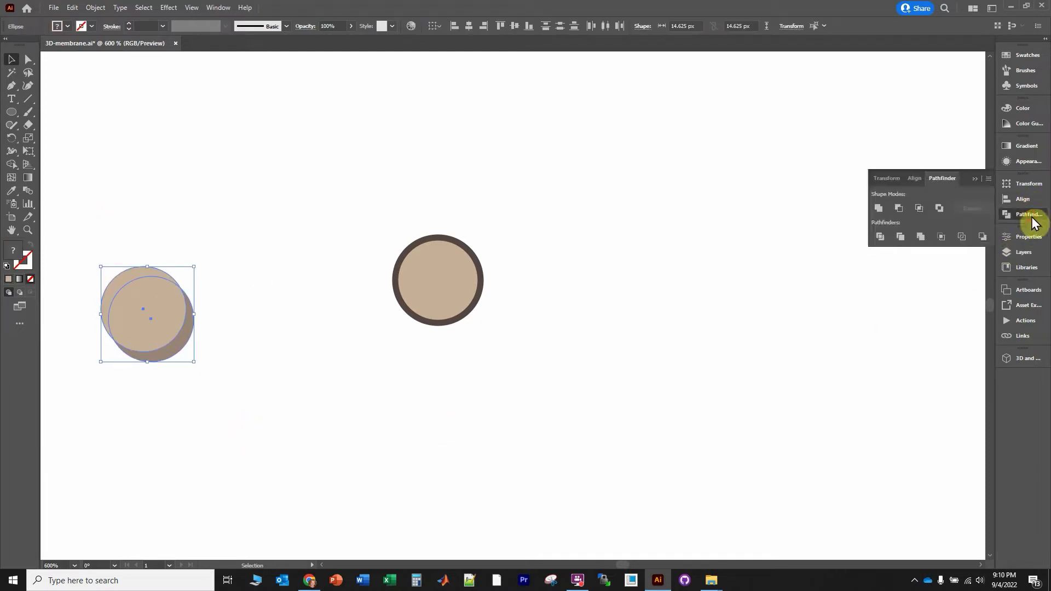
click(878, 238)
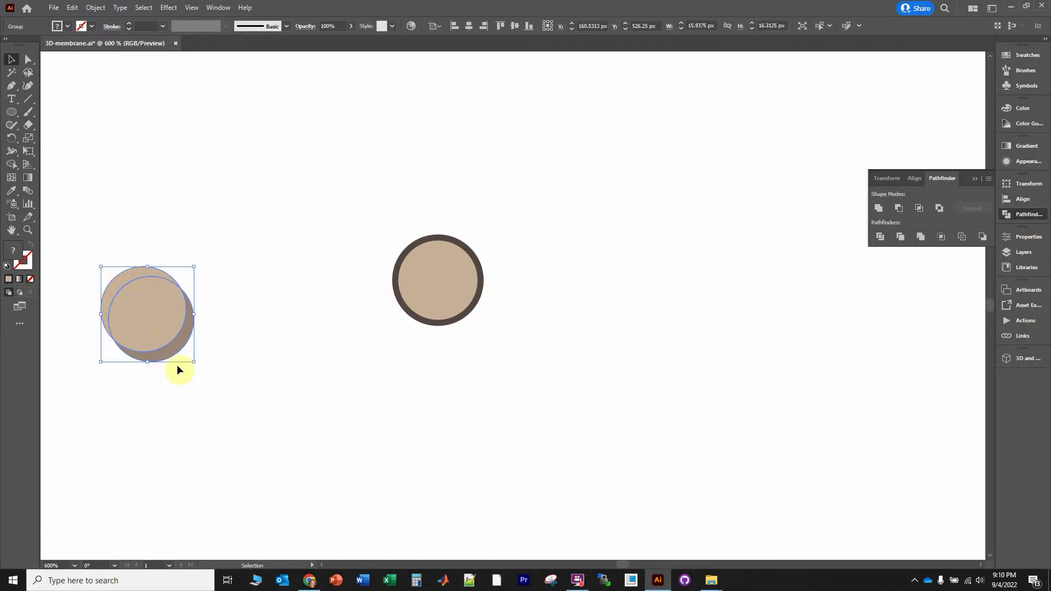
Step: Ungroup the divided shapes and delete the light crescent outside the shaded circle
click(177, 244)
click(116, 278)
right_click(116, 278)
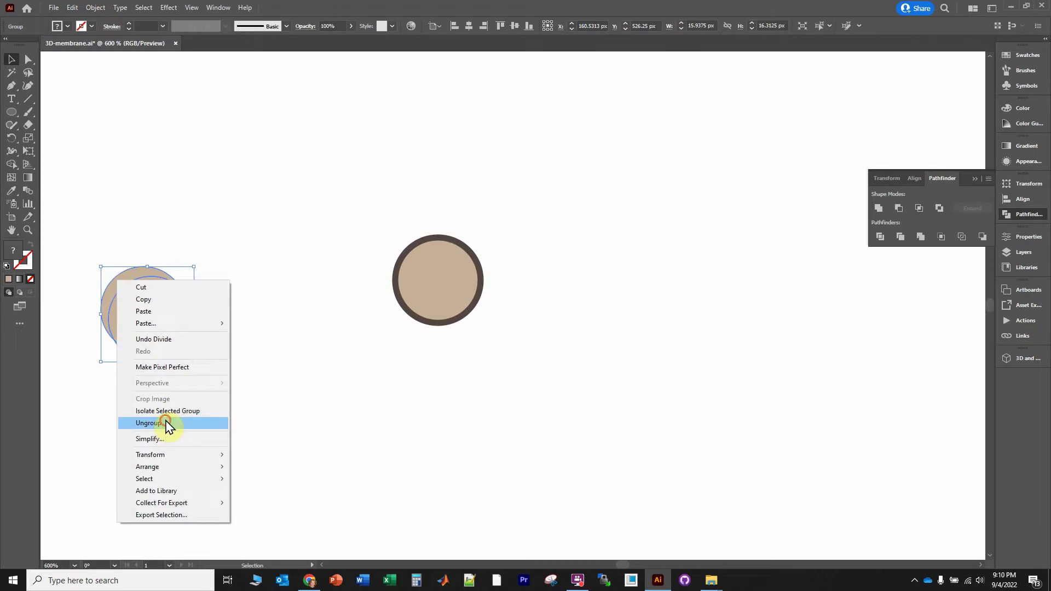
click(168, 423)
click(251, 377)
click(127, 277)
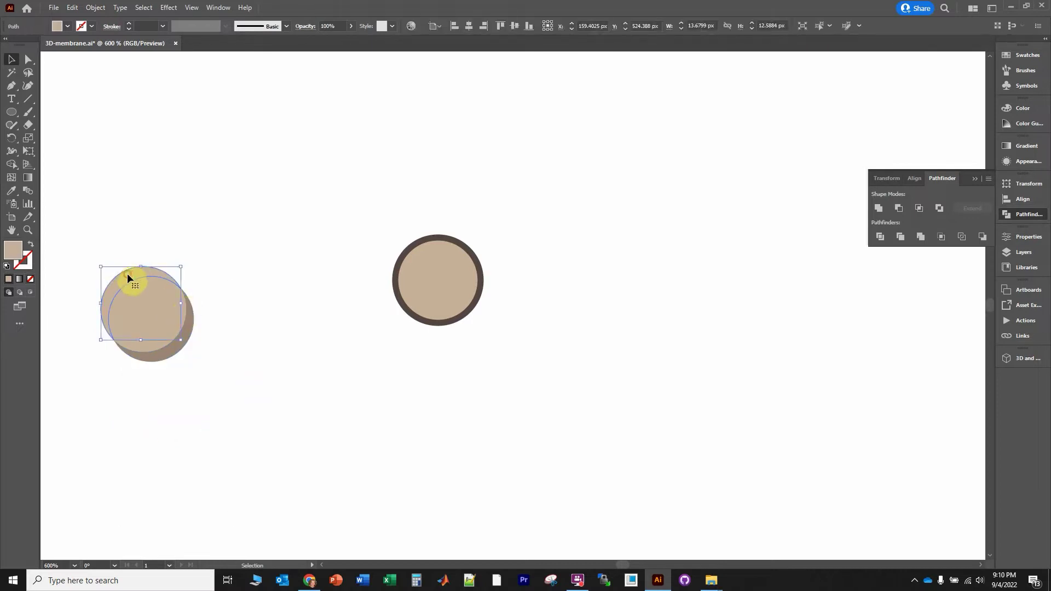
key(Delete)
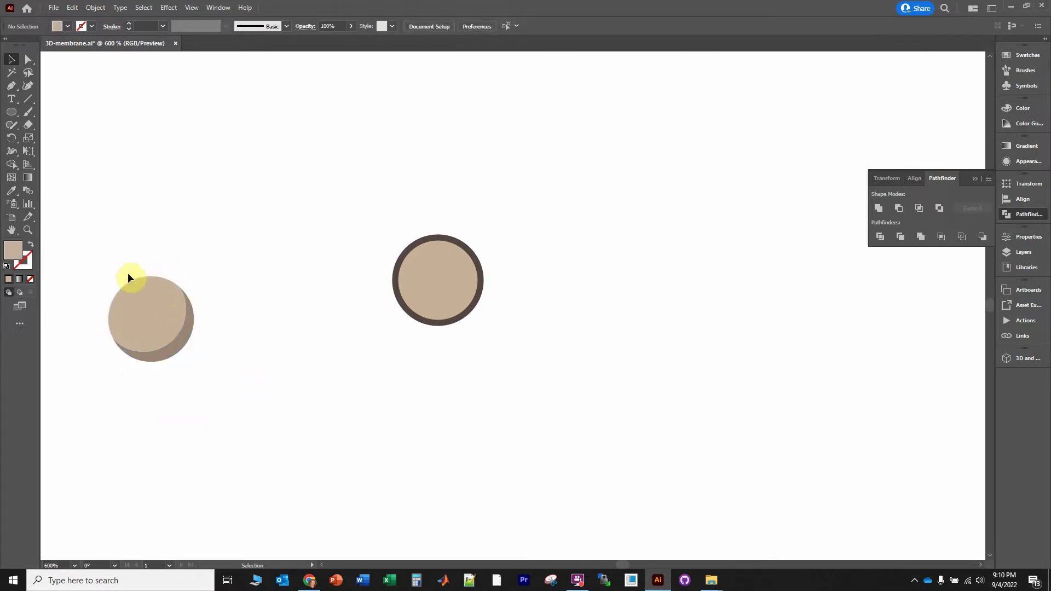
Step: Select both parts of the two-tone shaded circle and move them close beside the outlined circle, about 32 px to the right
drag(86, 245, 229, 398)
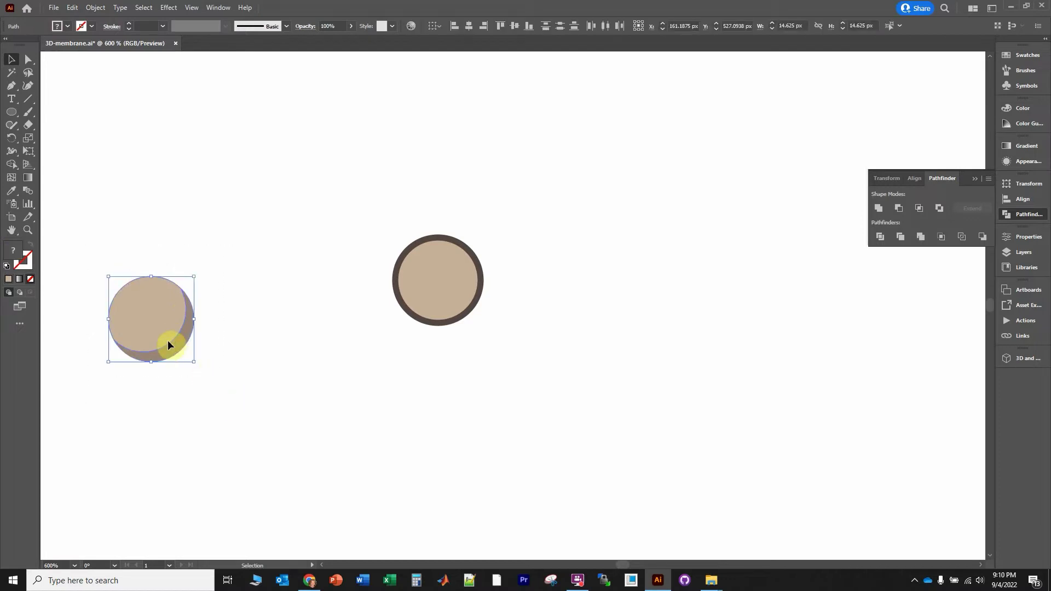
click(227, 356)
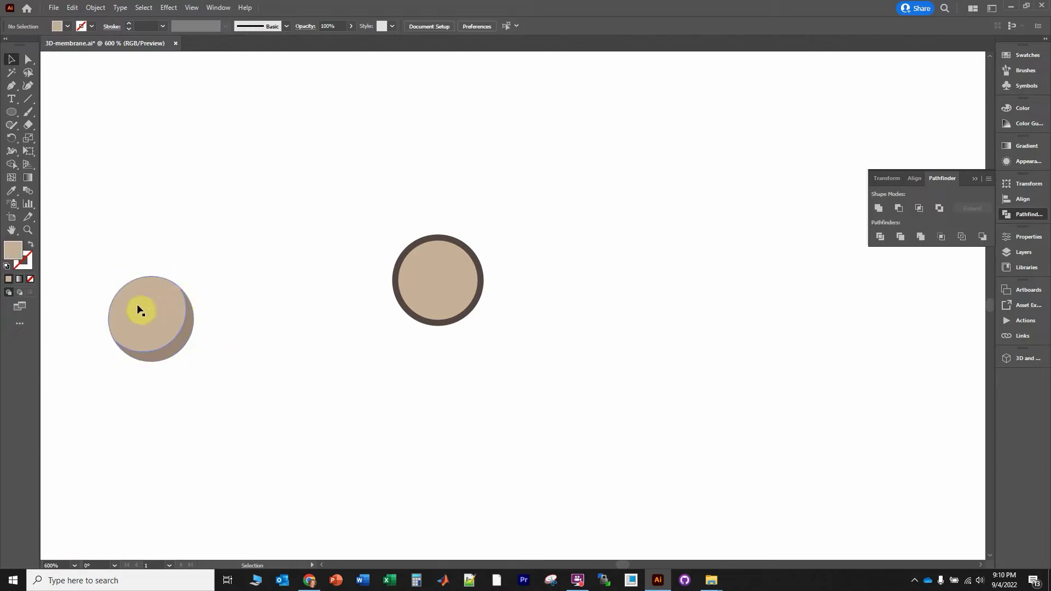
drag(141, 303, 218, 370)
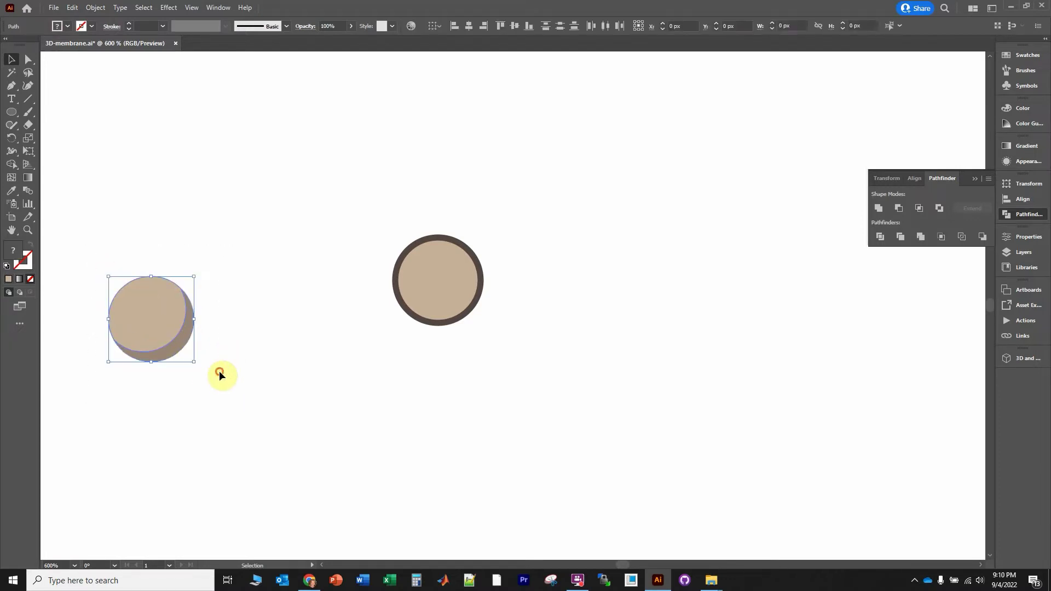
drag(152, 328, 338, 312)
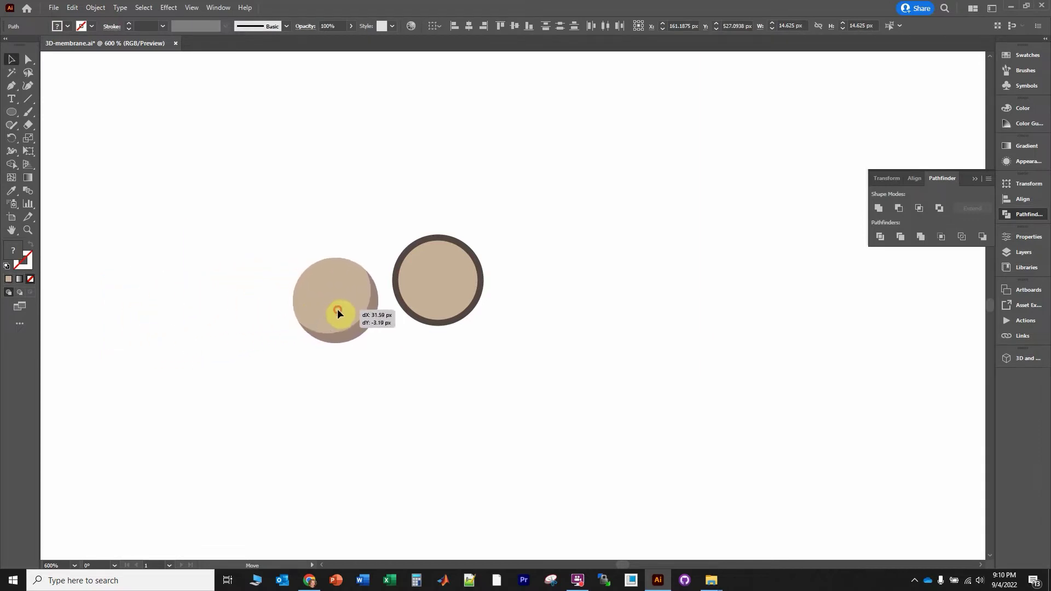
Step: Align the outlined circle's stroke to the outside of its path
click(424, 250)
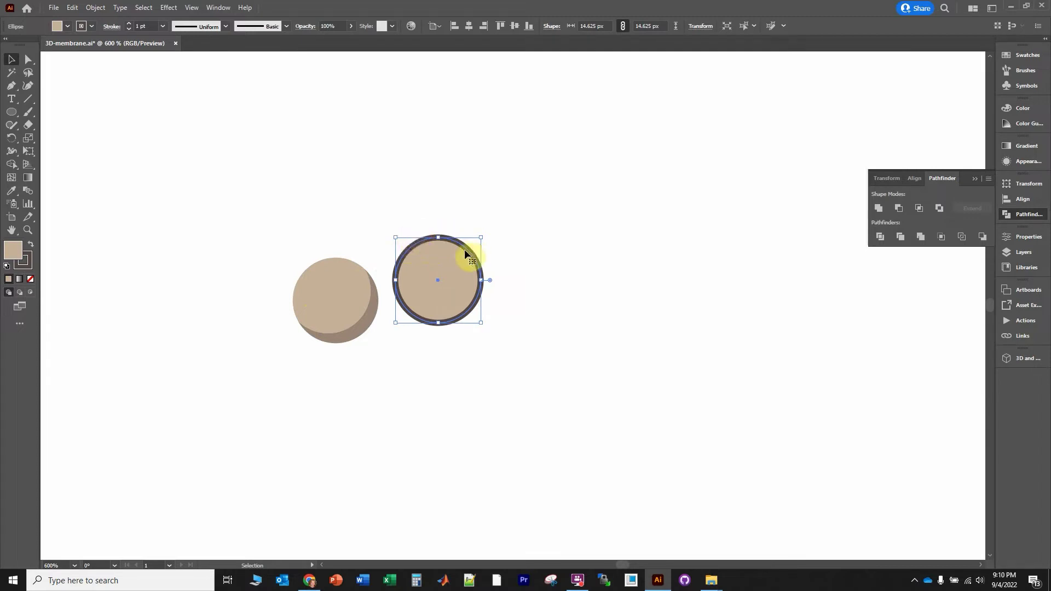
scroll(414, 239, up, 6)
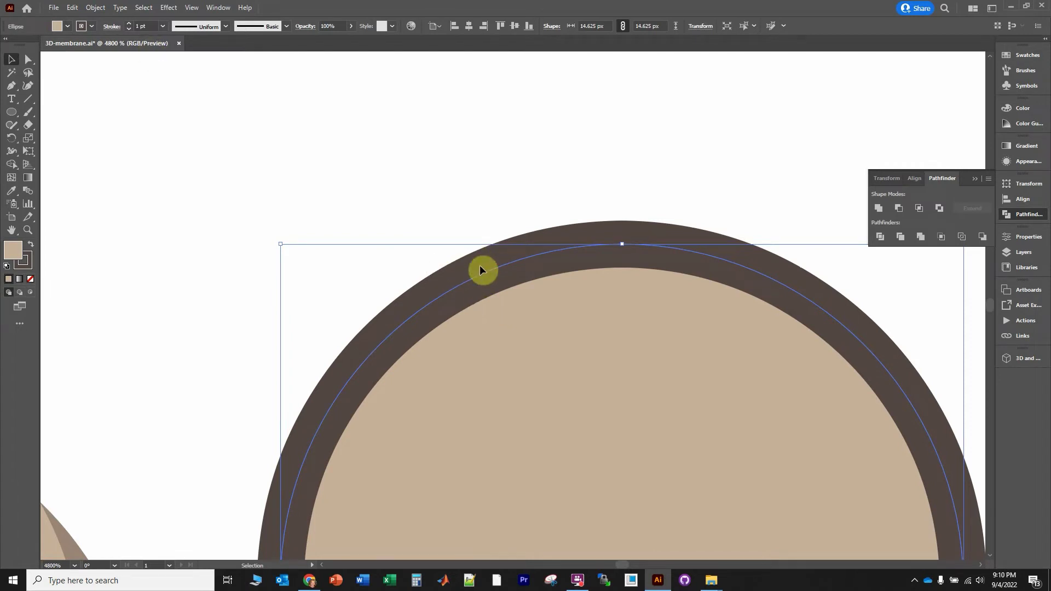
click(112, 28)
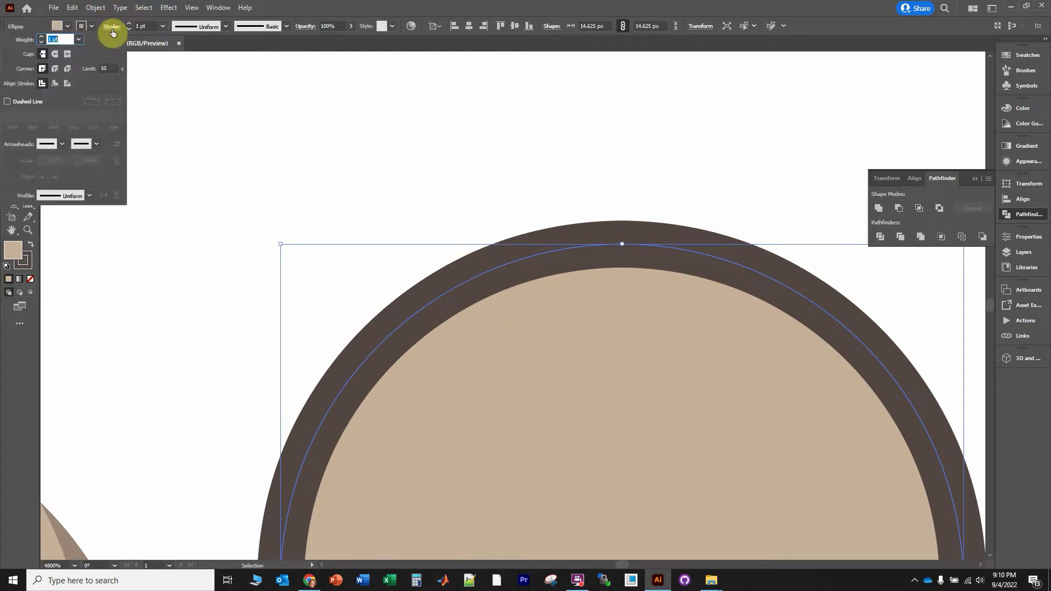
click(67, 86)
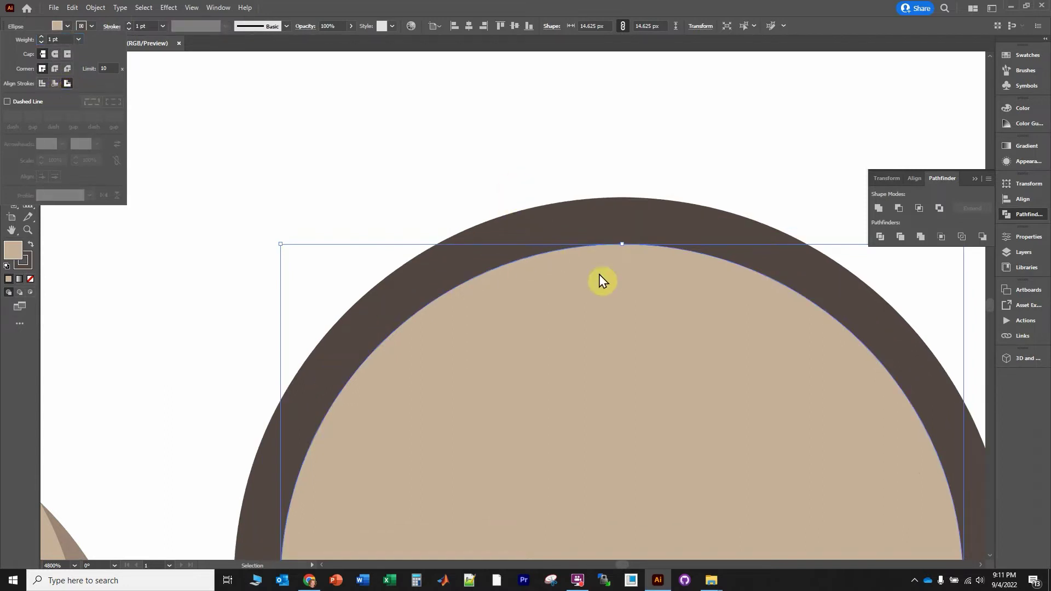
click(359, 171)
alt+scroll(344, 164, down, 4)
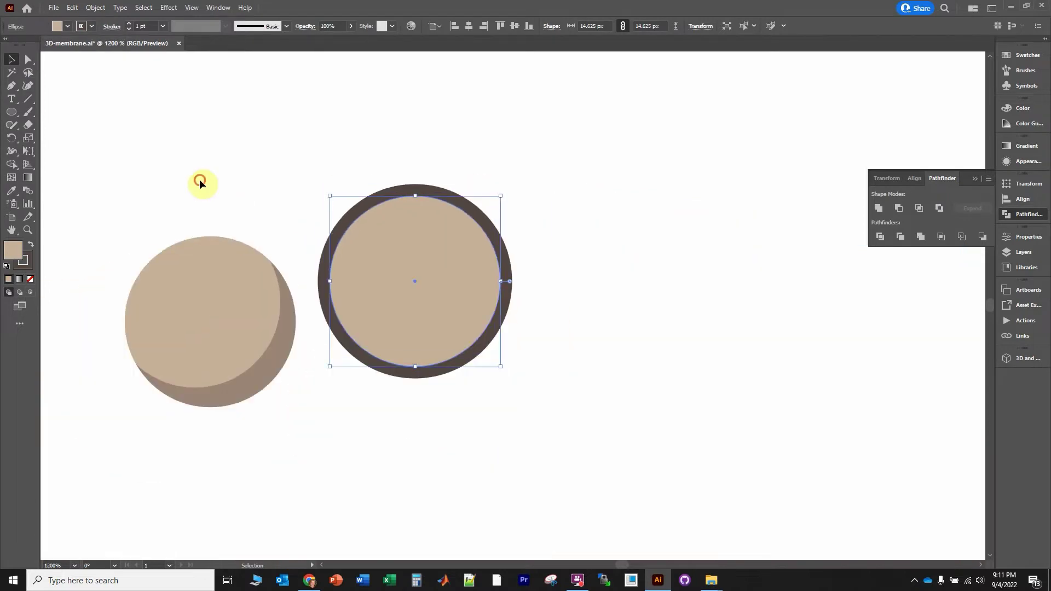
Step: Move both parts of the shaded circle onto the outlined circle so that their centers coincide
click(199, 179)
drag(104, 183, 302, 426)
drag(219, 333, 424, 301)
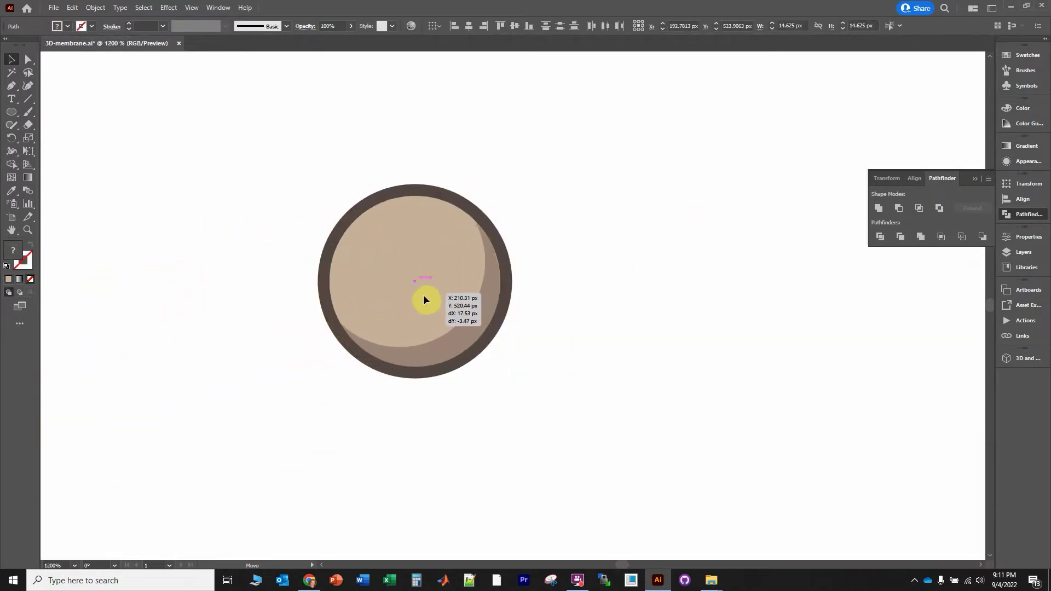
drag(424, 296, 424, 296)
click(231, 278)
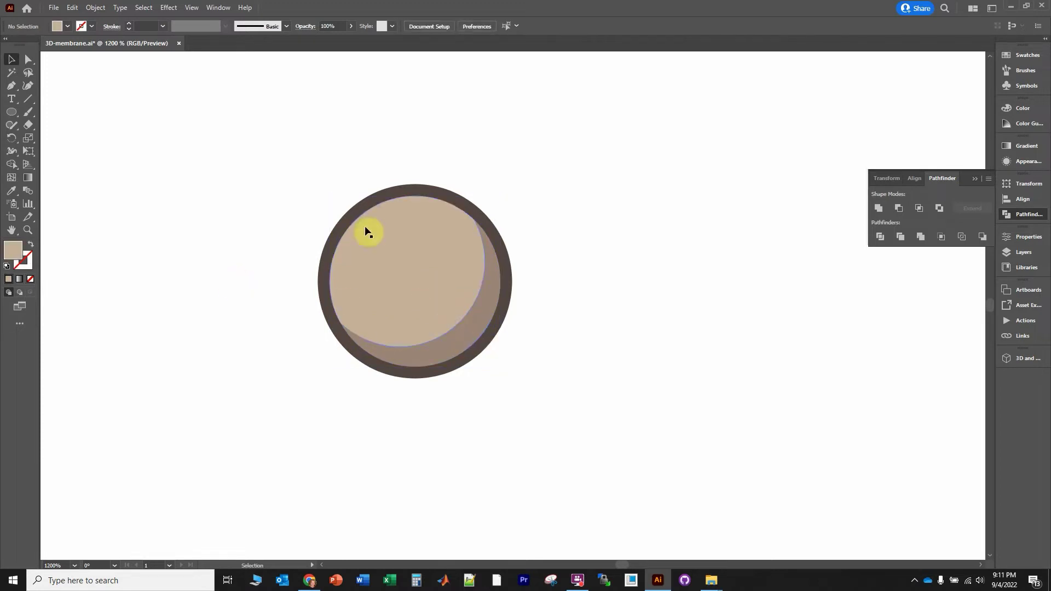
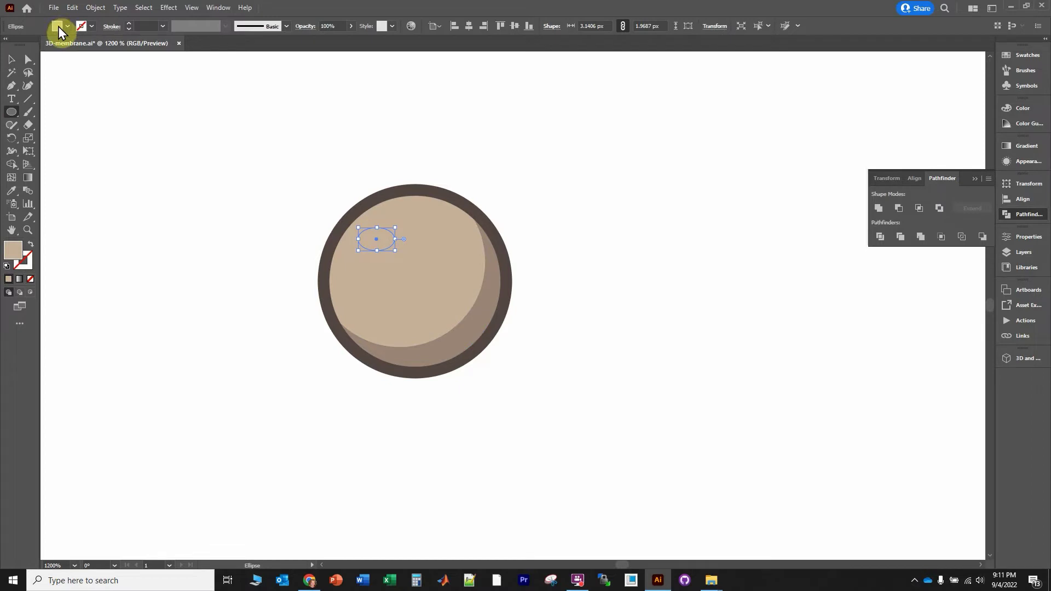
Step: Lighten the fill of the small highlight ellipse to about 90% brightness using the HSB color model
shift+click(58, 26)
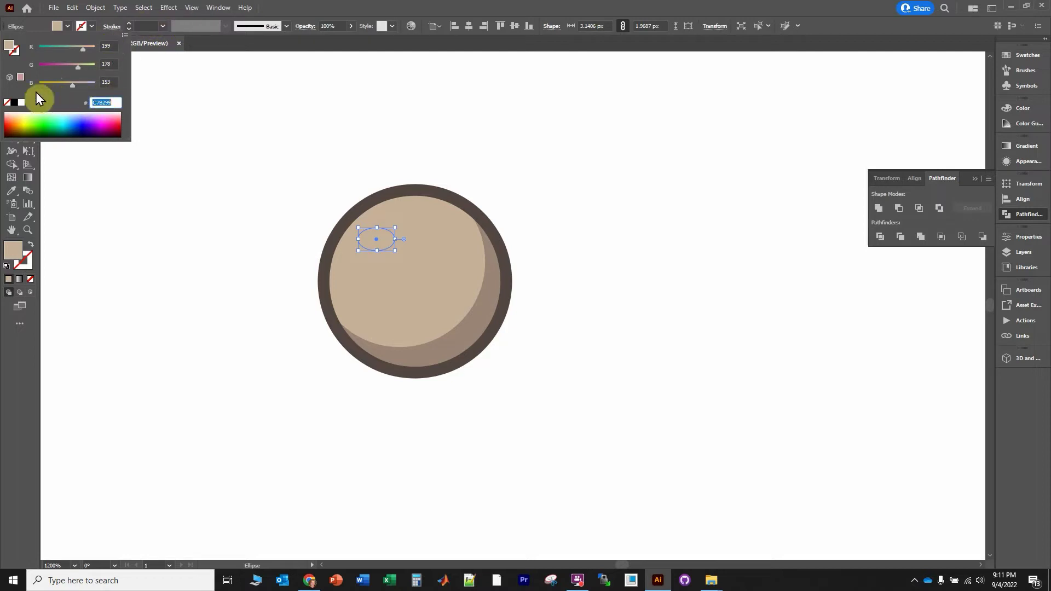
click(123, 38)
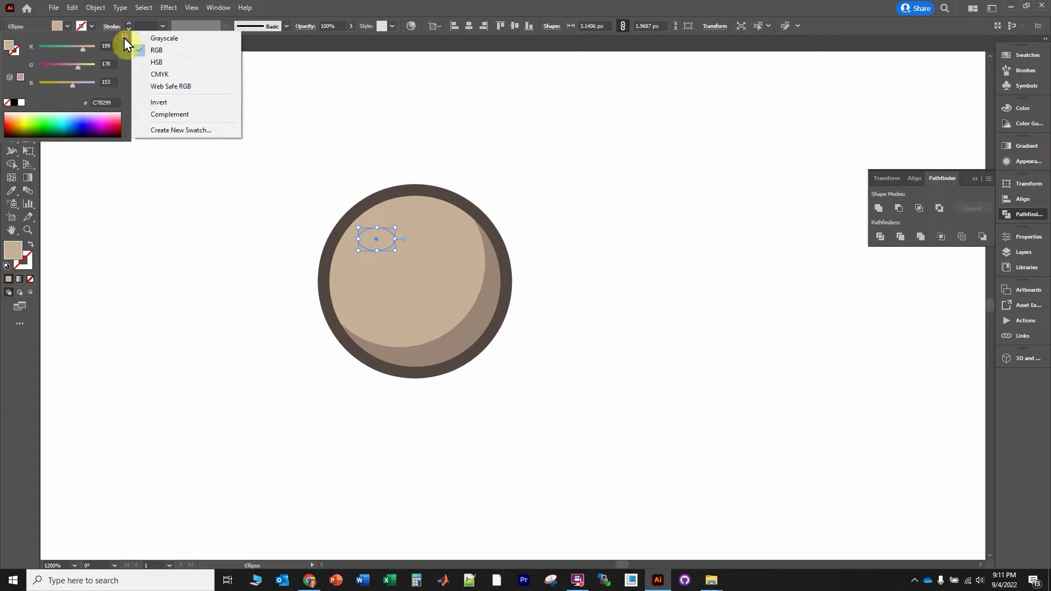
click(152, 63)
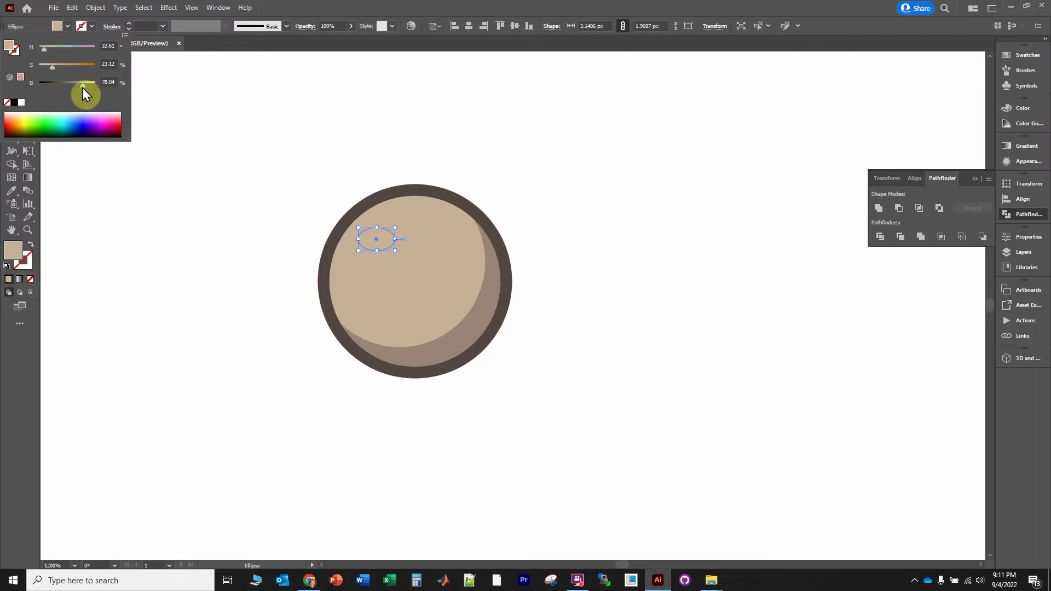
drag(82, 88, 90, 87)
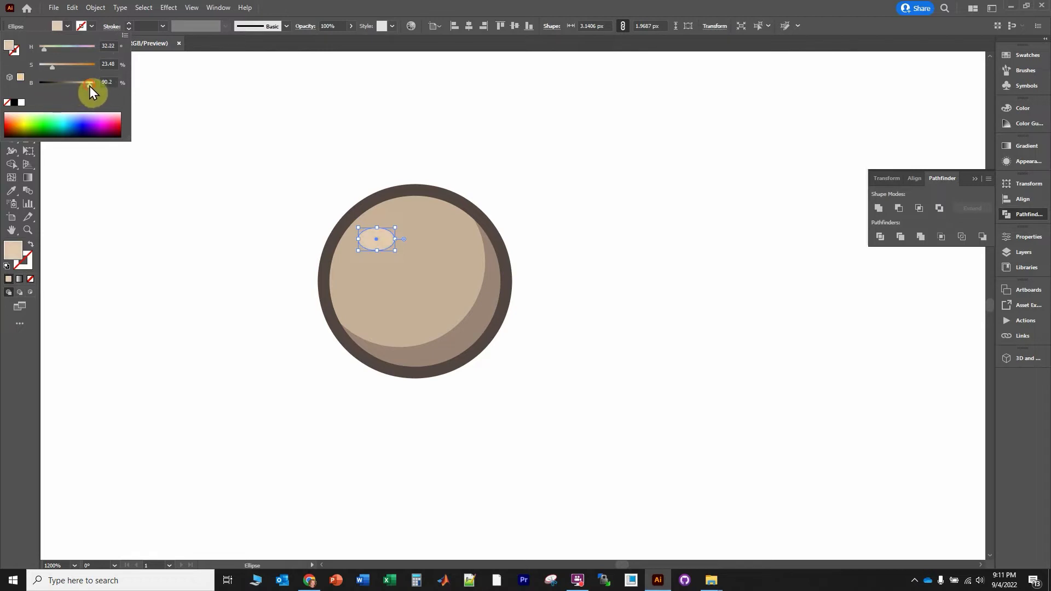
click(300, 149)
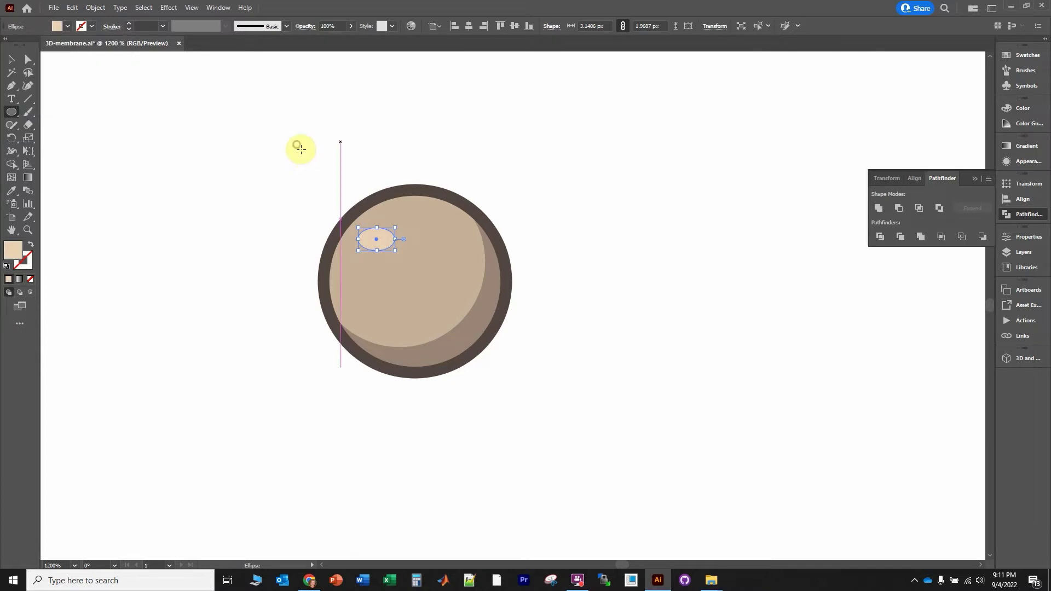
click(345, 141)
click(552, 309)
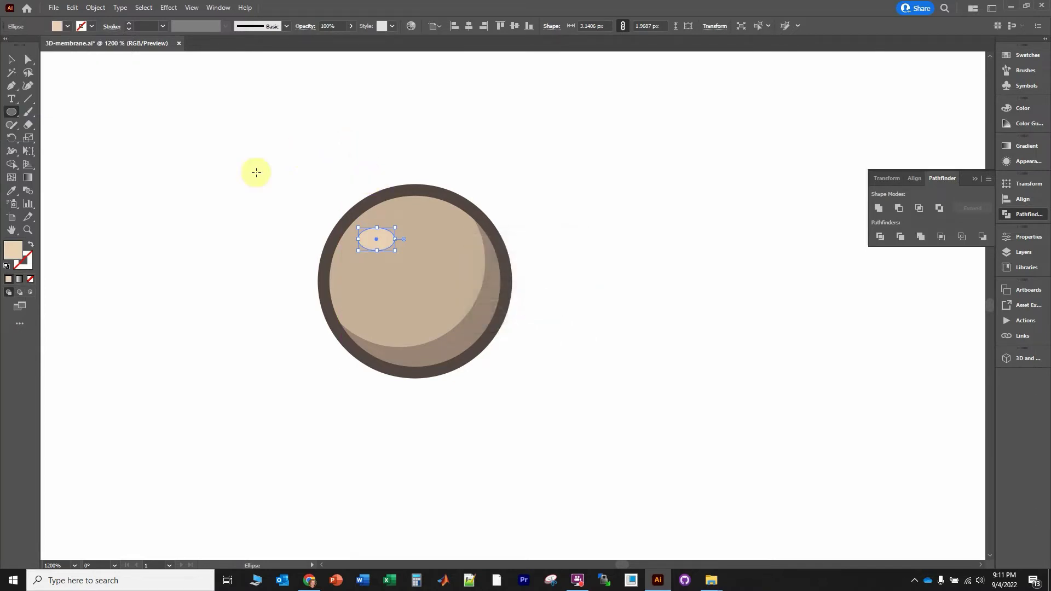
Step: Rotate the highlight ellipse counterclockwise to a diagonal tilt and nudge it slightly toward the sphere's center
click(11, 61)
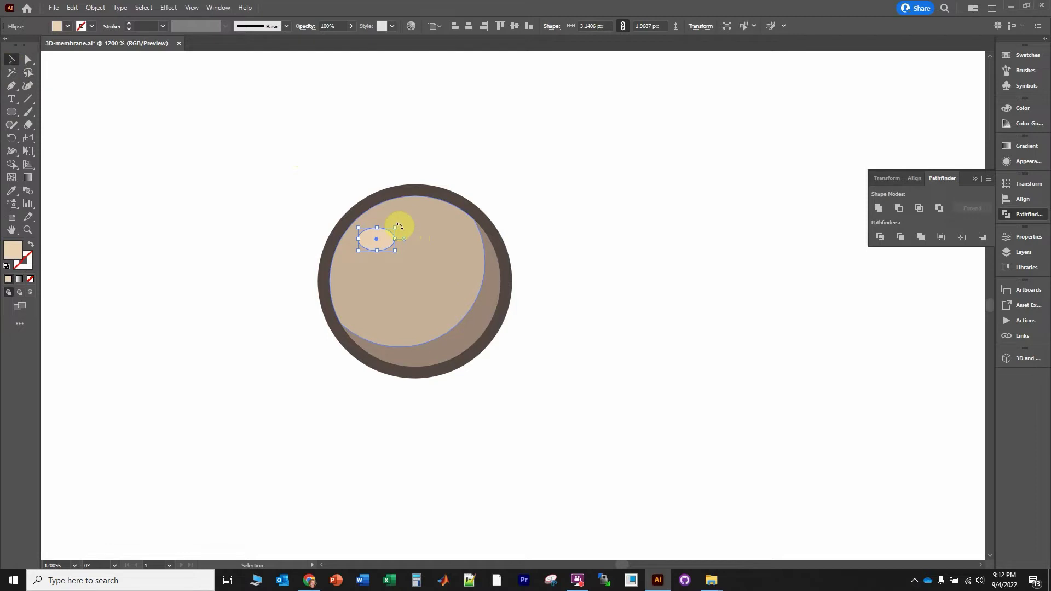
drag(399, 226, 392, 211)
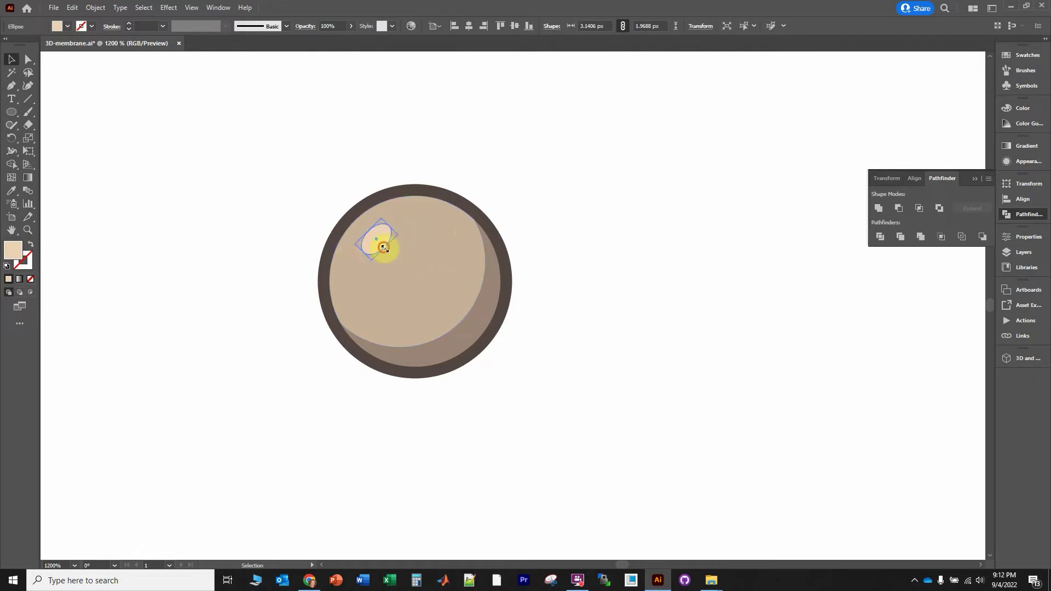
drag(384, 246, 387, 251)
click(254, 173)
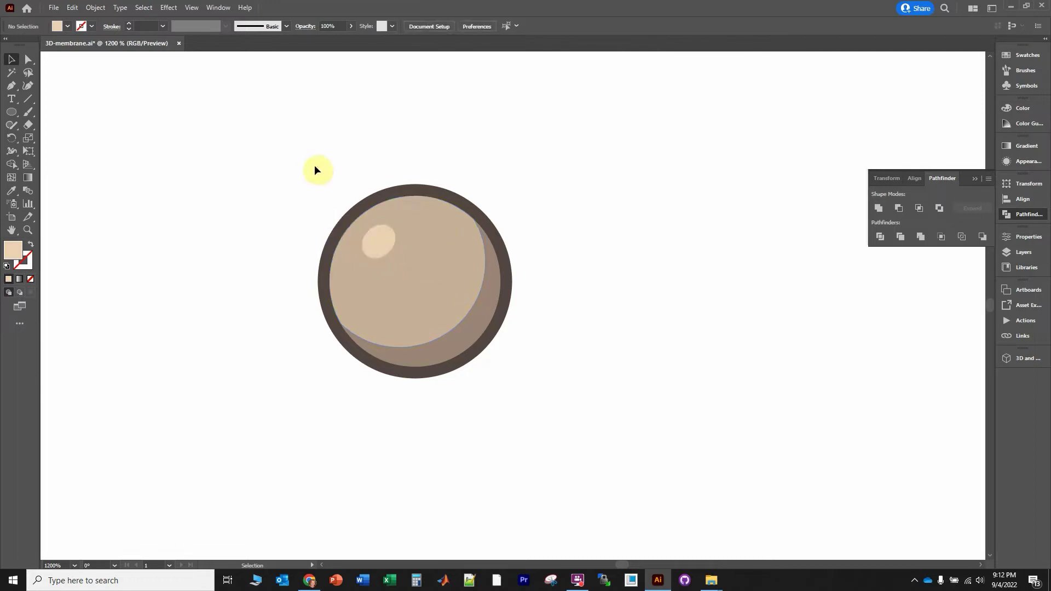
scroll(314, 165, down, 4)
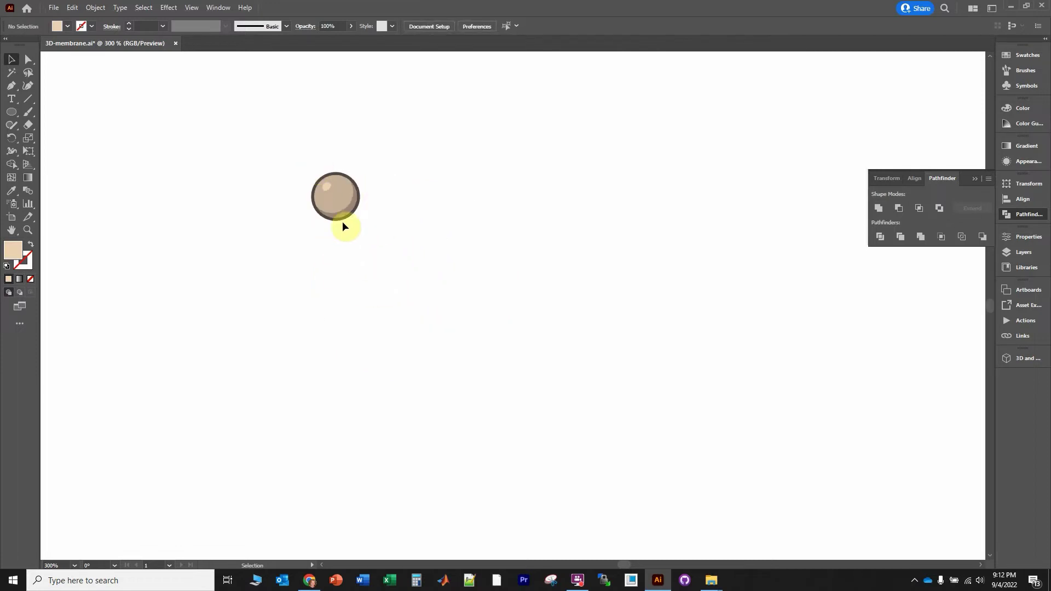
drag(286, 140, 452, 280)
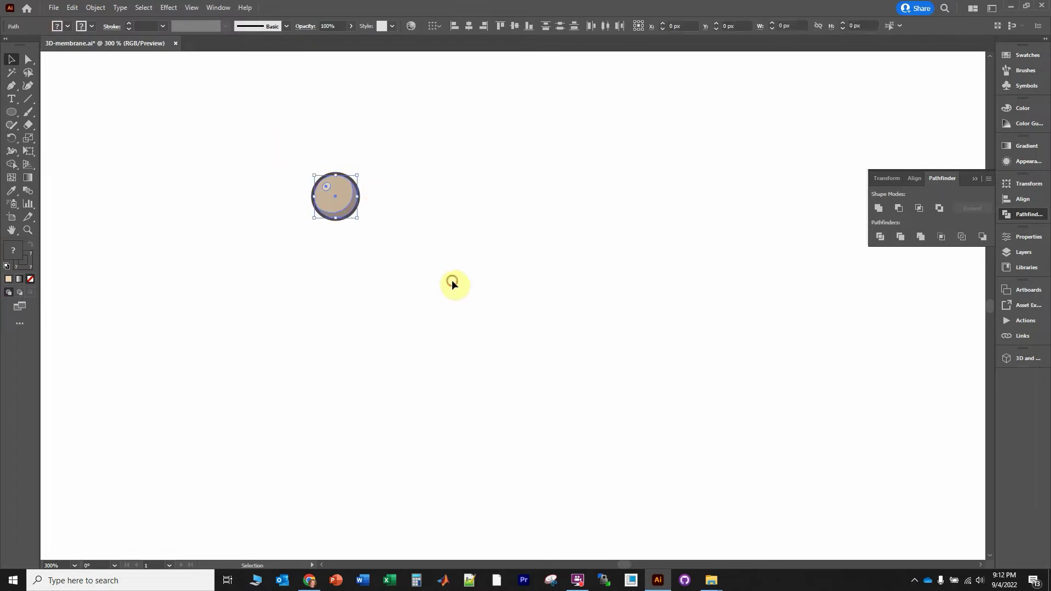
key(a)
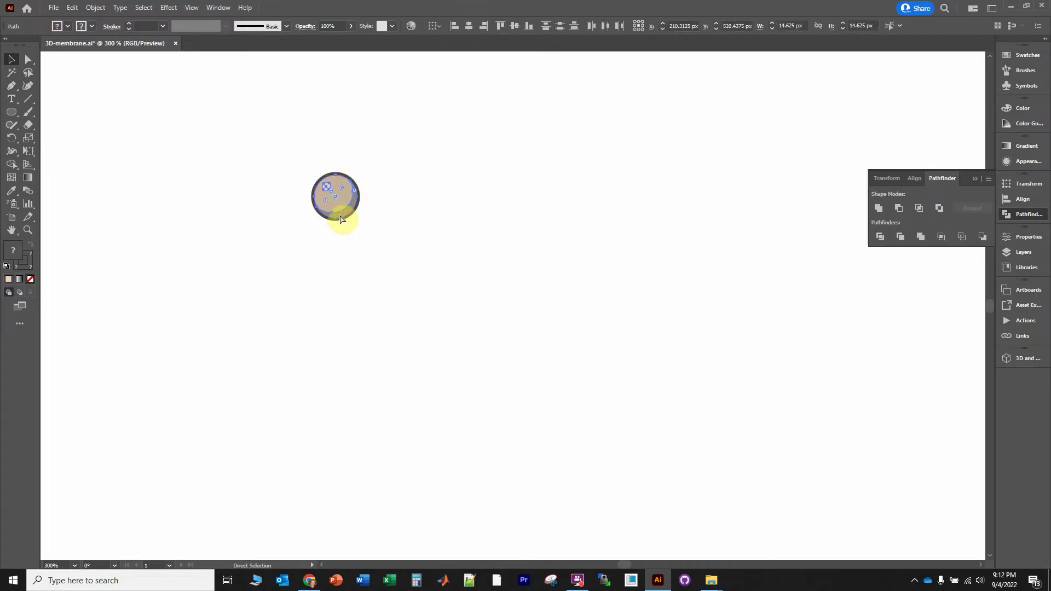
key(v)
click(326, 244)
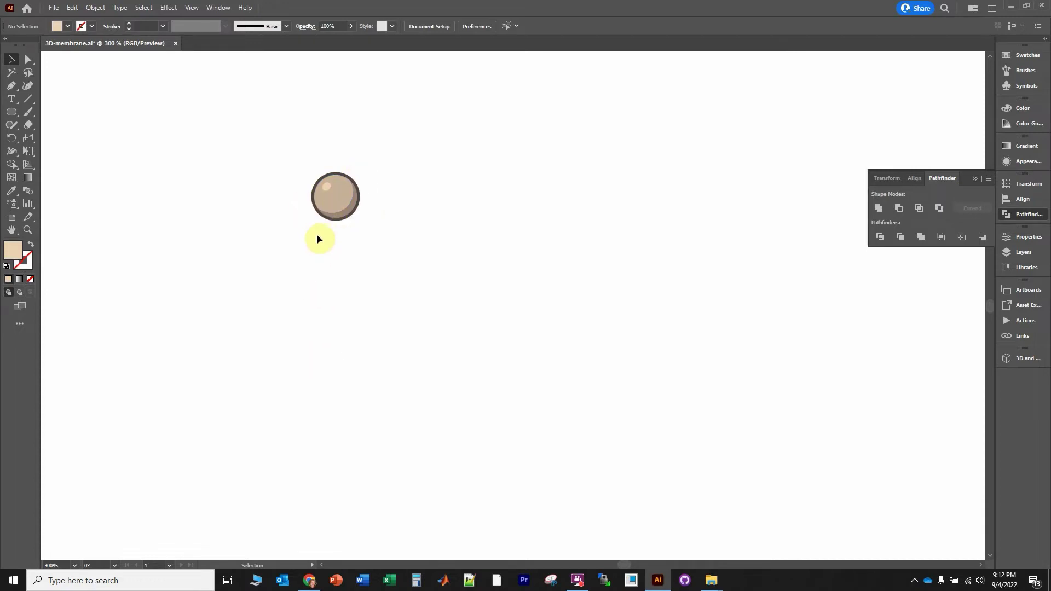
Step: Draw a freehand tail about 42 px long below the sphere with the Pencil tool, using no fill and a dark brown stroke
click(10, 128)
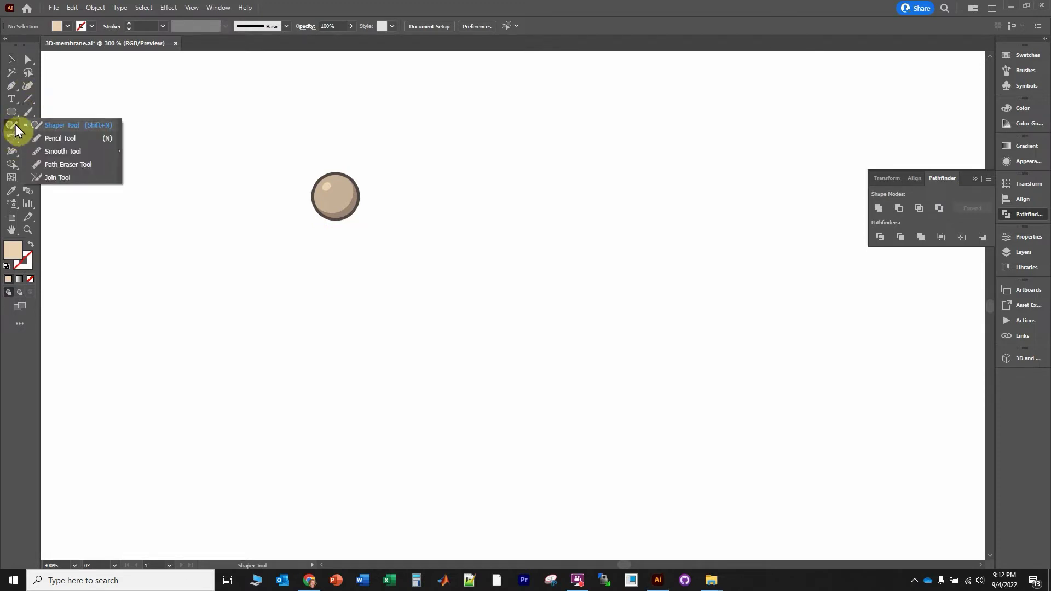
click(57, 141)
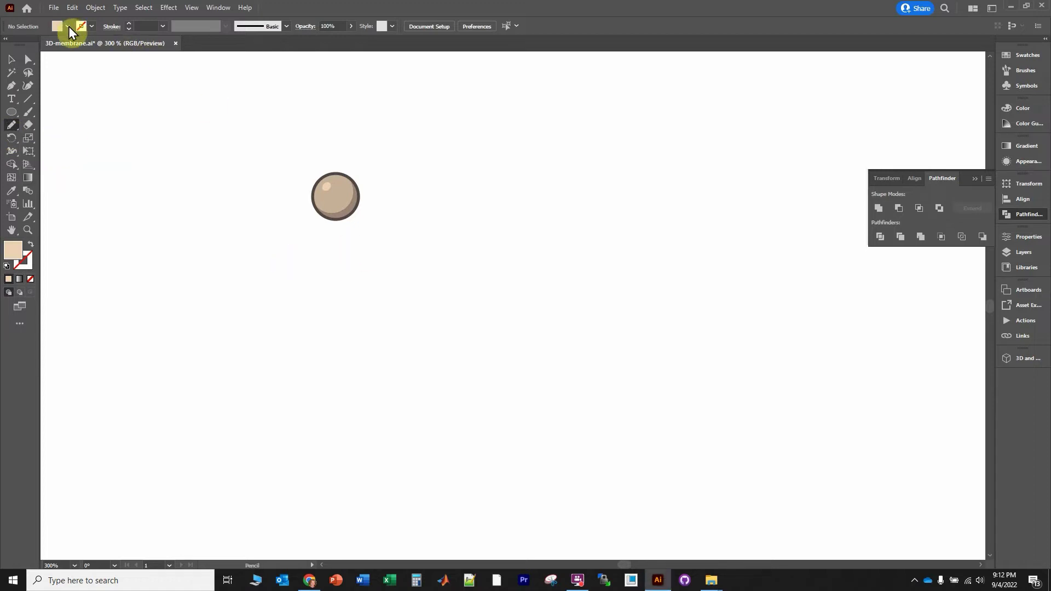
click(68, 27)
click(8, 46)
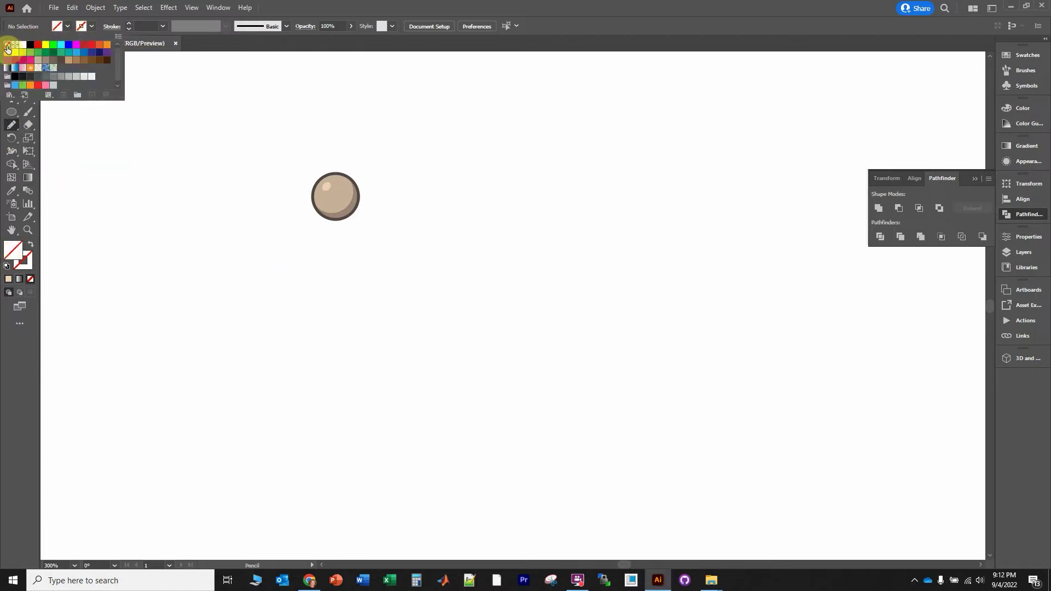
click(93, 27)
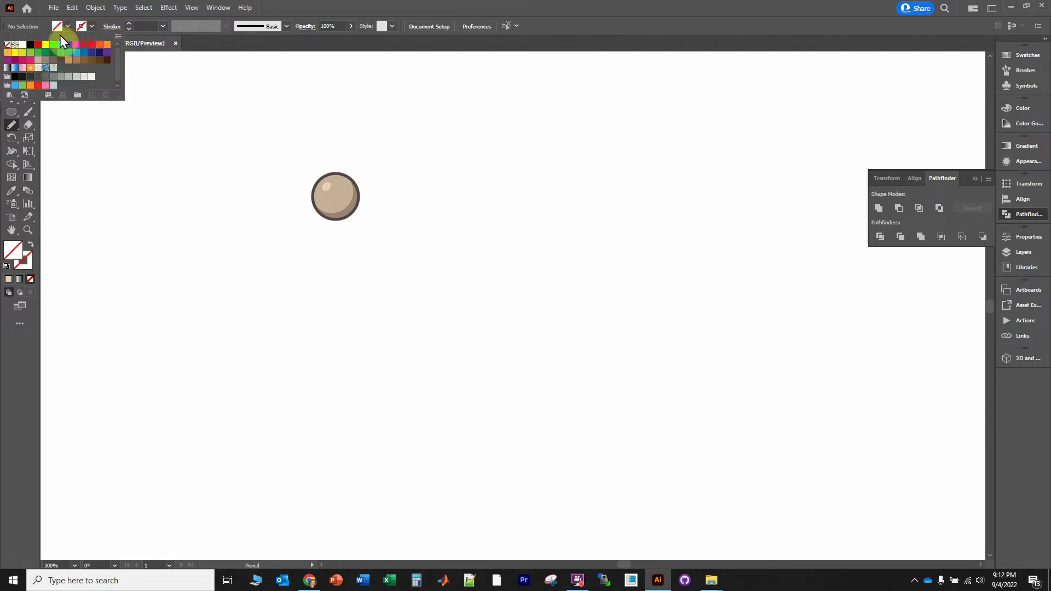
click(60, 60)
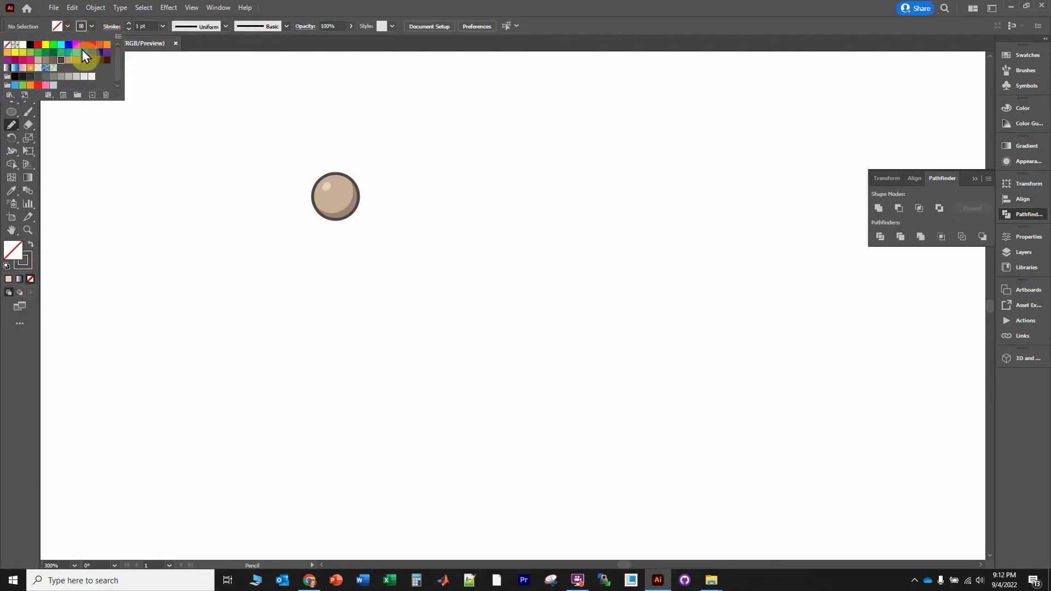
click(90, 28)
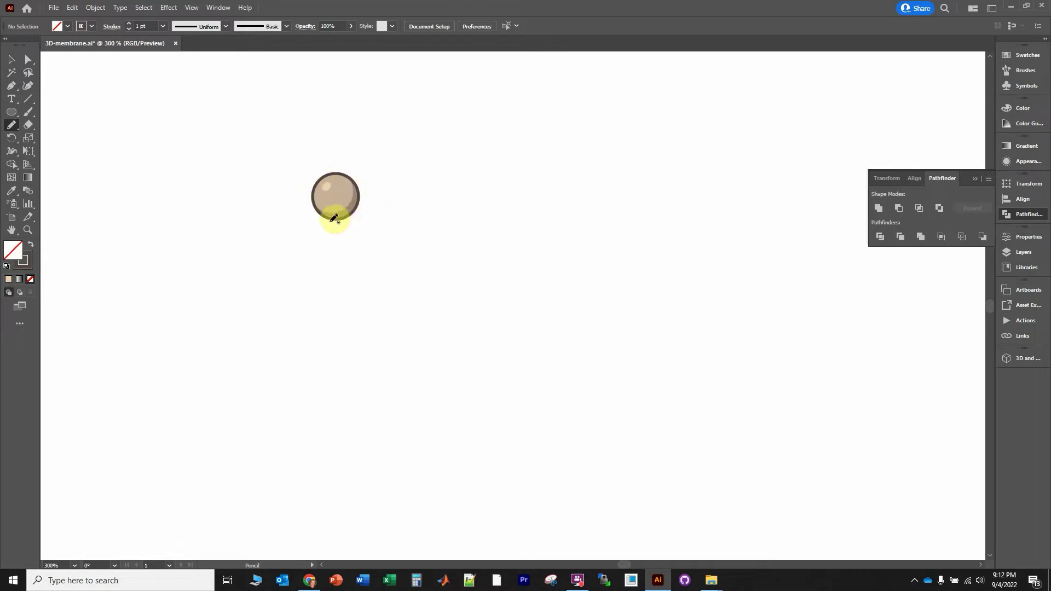
drag(330, 221, 329, 339)
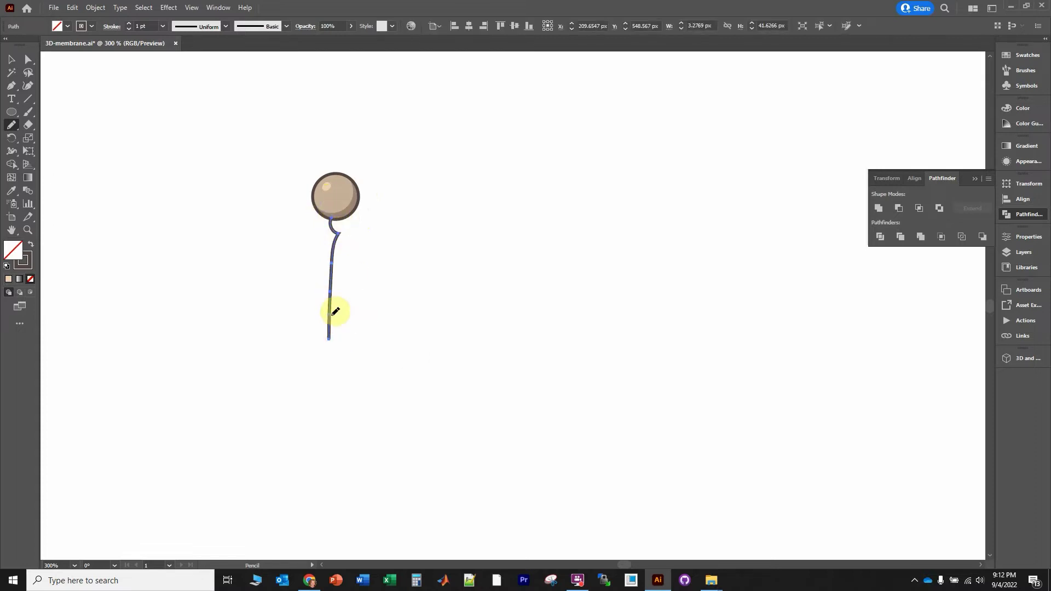
Step: Shift the Pencil tool's fidelity toward Accurate and redraw the tail as a wavy line hanging from the sphere
key(Return)
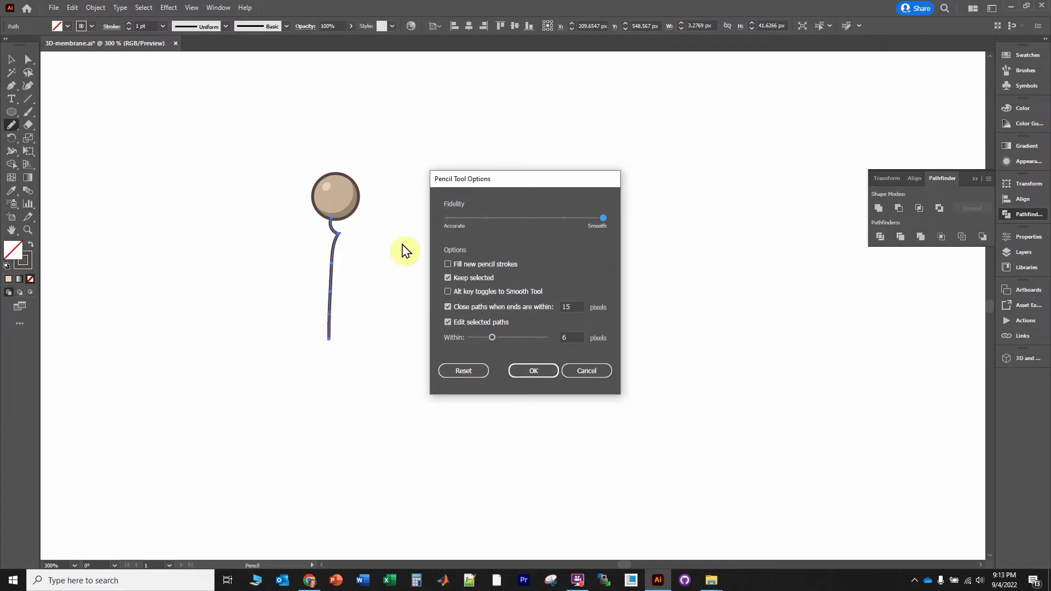
click(589, 220)
drag(589, 218, 494, 225)
click(533, 370)
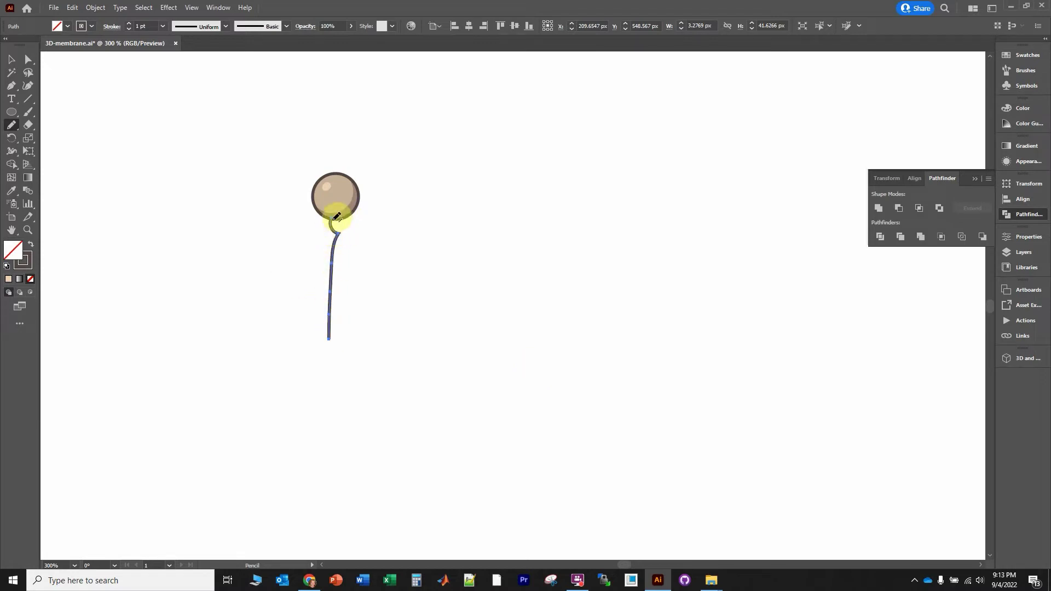
drag(336, 220, 329, 337)
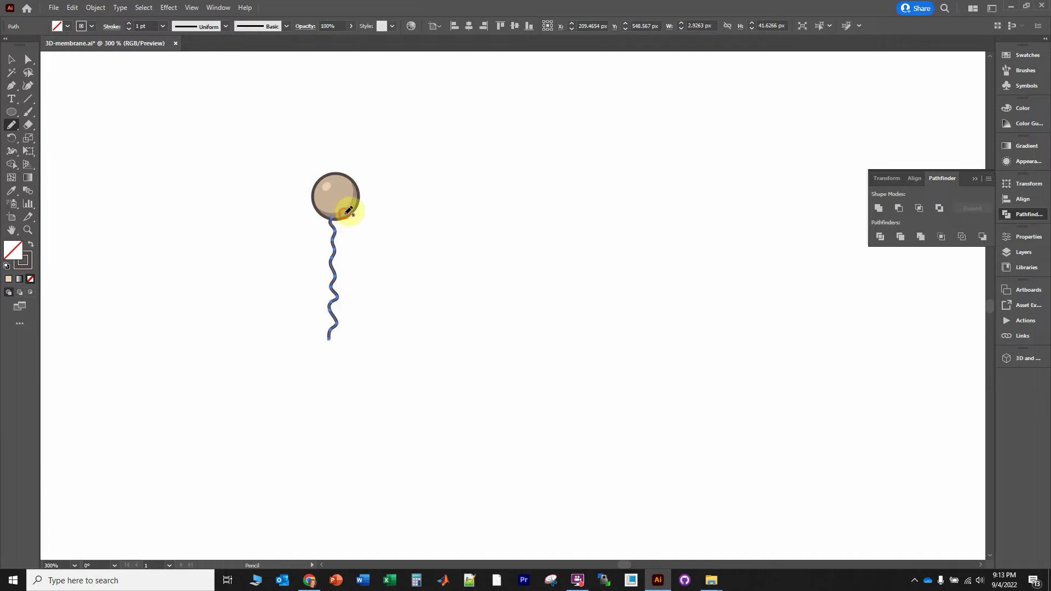
Step: Draw a second wavy freehand tail about 40 px long beside the first one with the Pencil tool and deselect it
mouse_move(342, 218)
mouse_down()
mouse_move(353, 227)
mouse_move(353, 329)
mouse_up()
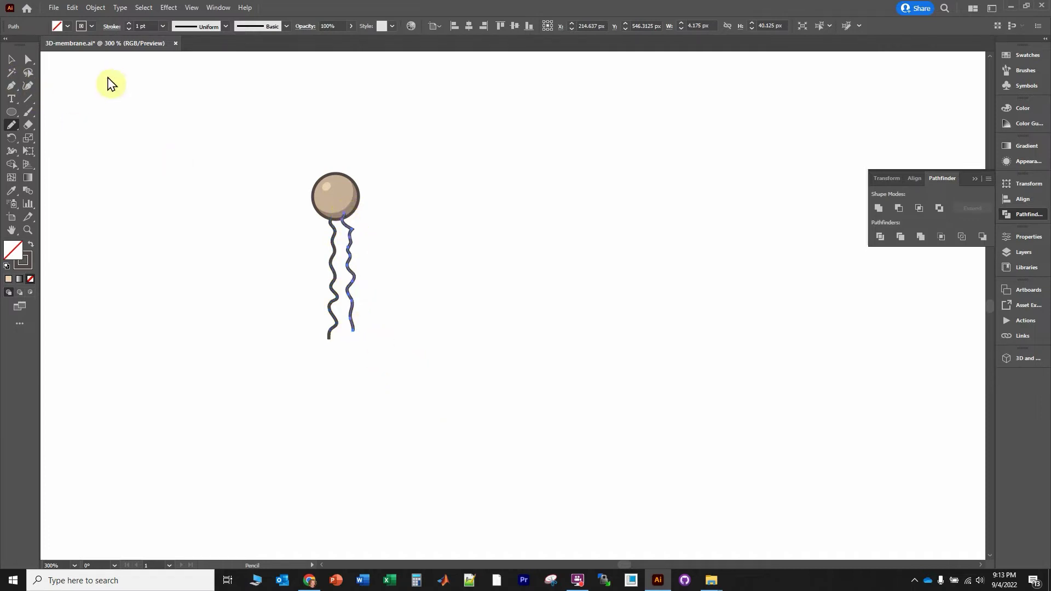
click(12, 59)
click(288, 343)
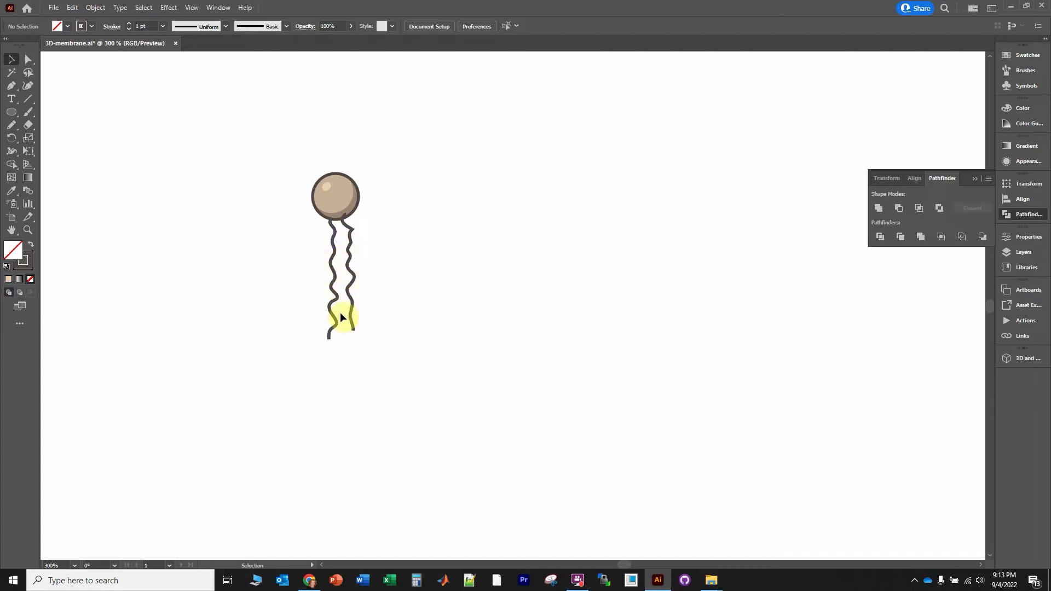
Step: Draw a circle about 2.7 px across beside the tails and swap its fill and stroke for a solid dark brown dot
scroll(329, 311, up, 2)
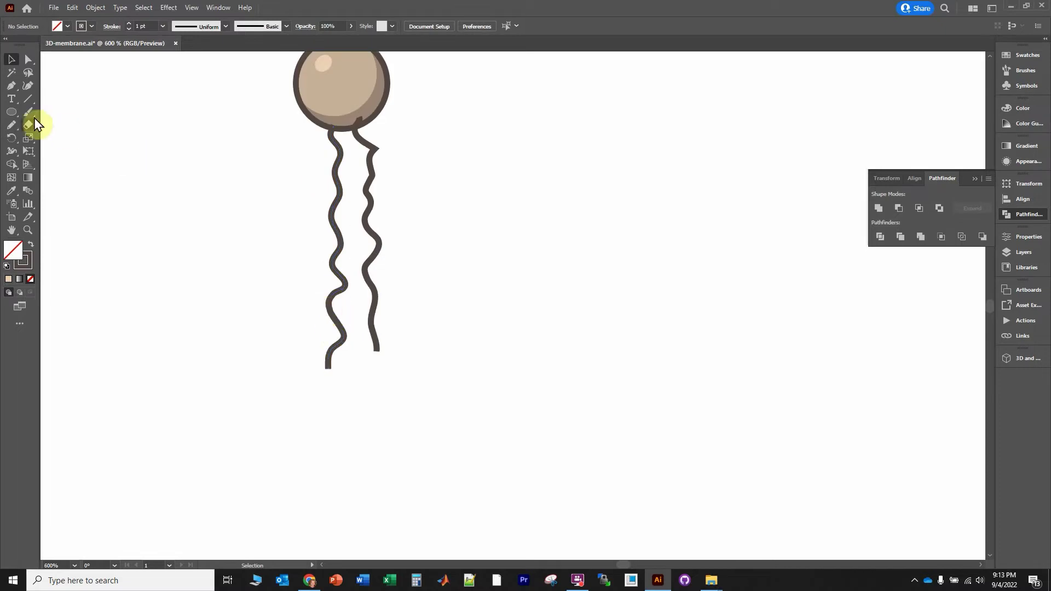
drag(14, 110, 52, 137)
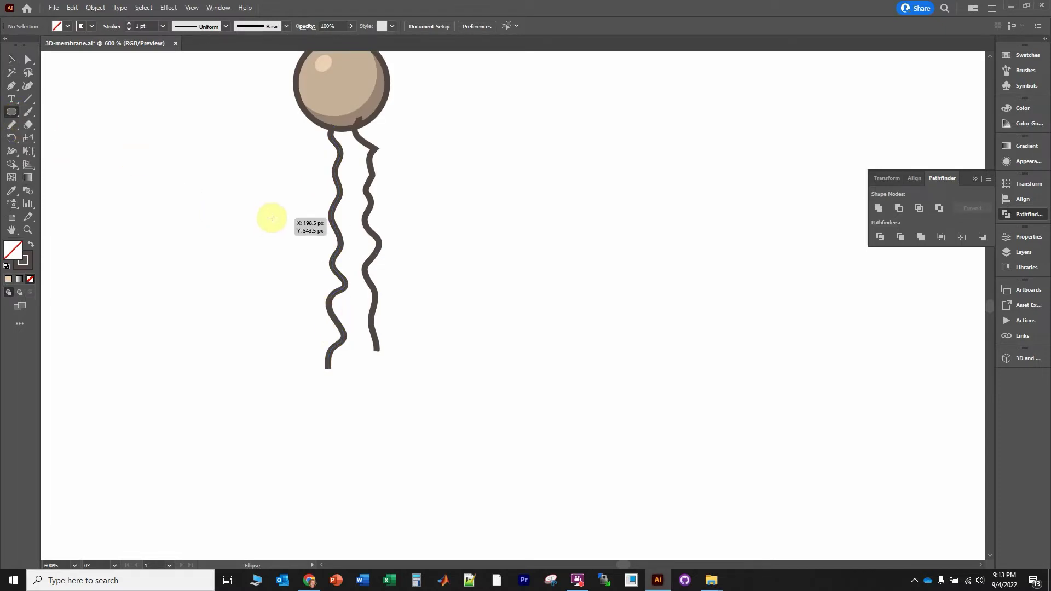
drag(274, 209, 289, 225)
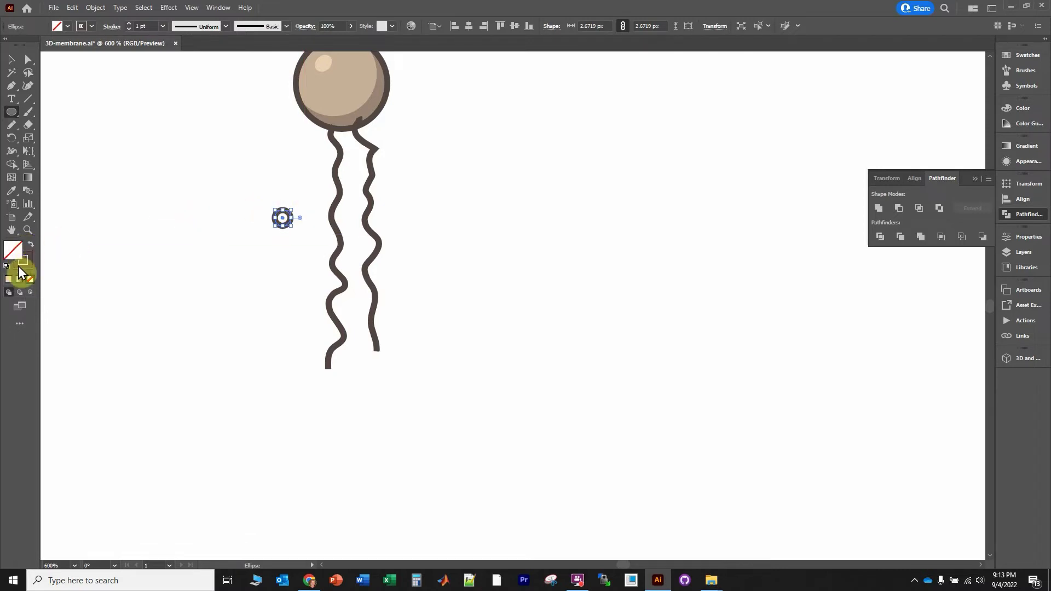
click(31, 246)
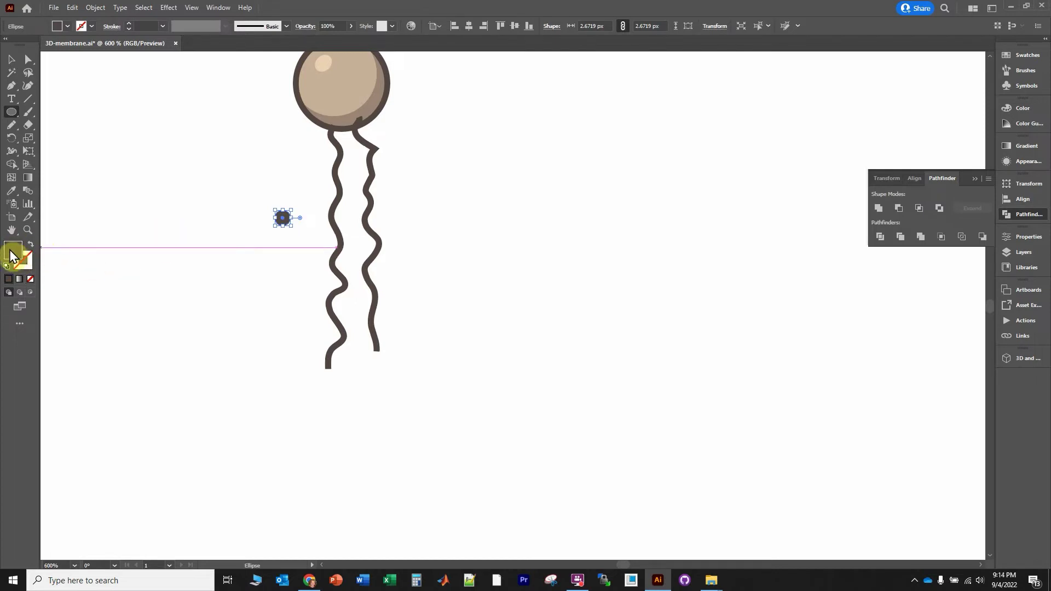
click(12, 253)
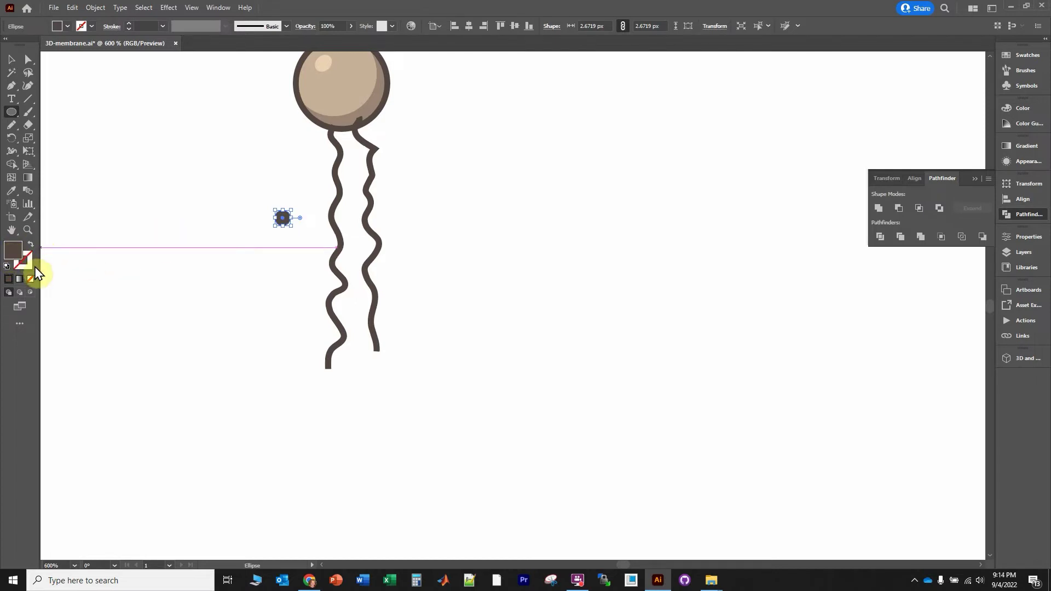
click(12, 59)
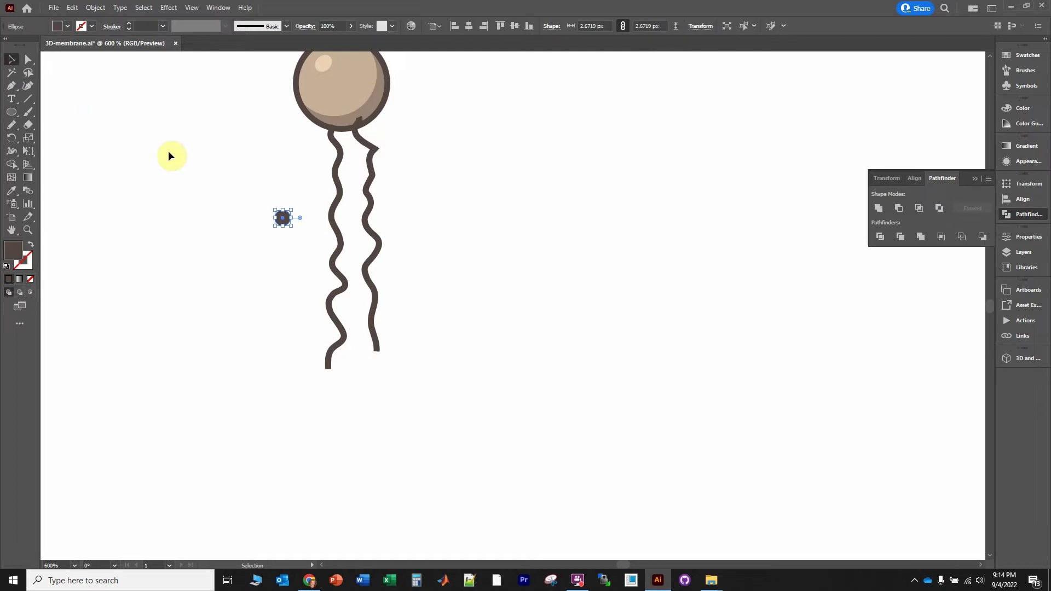
click(209, 150)
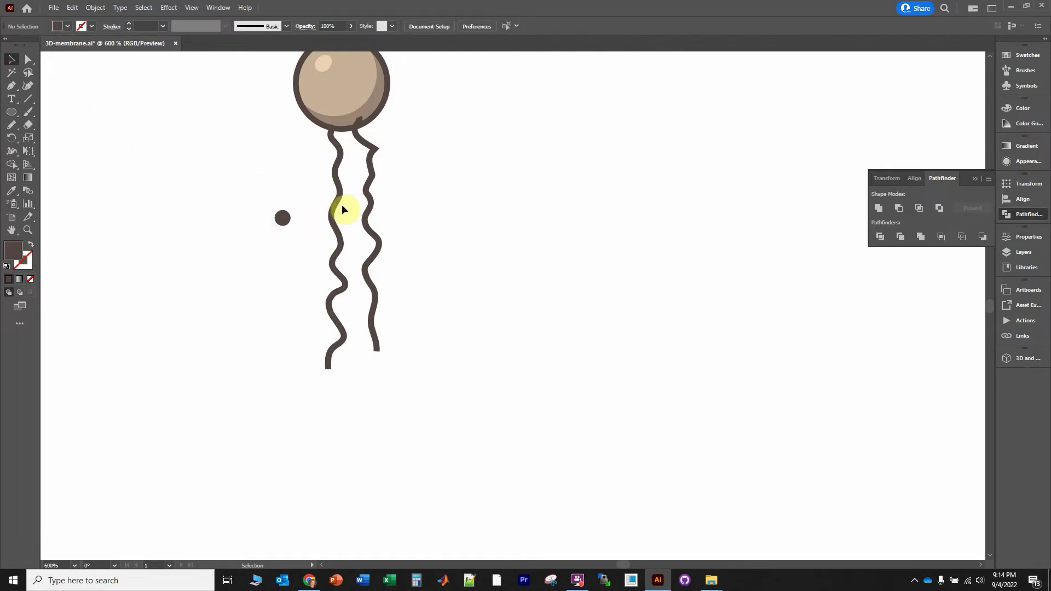
Step: Create a new Scatter Brush from the small dark brown circle, keeping the default brush options
click(1028, 73)
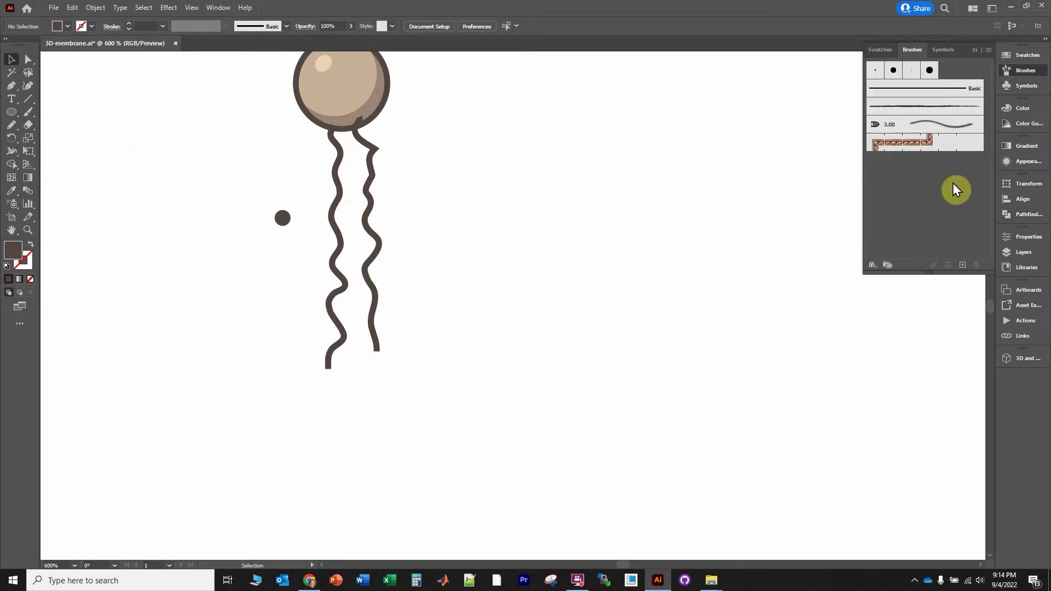
click(282, 218)
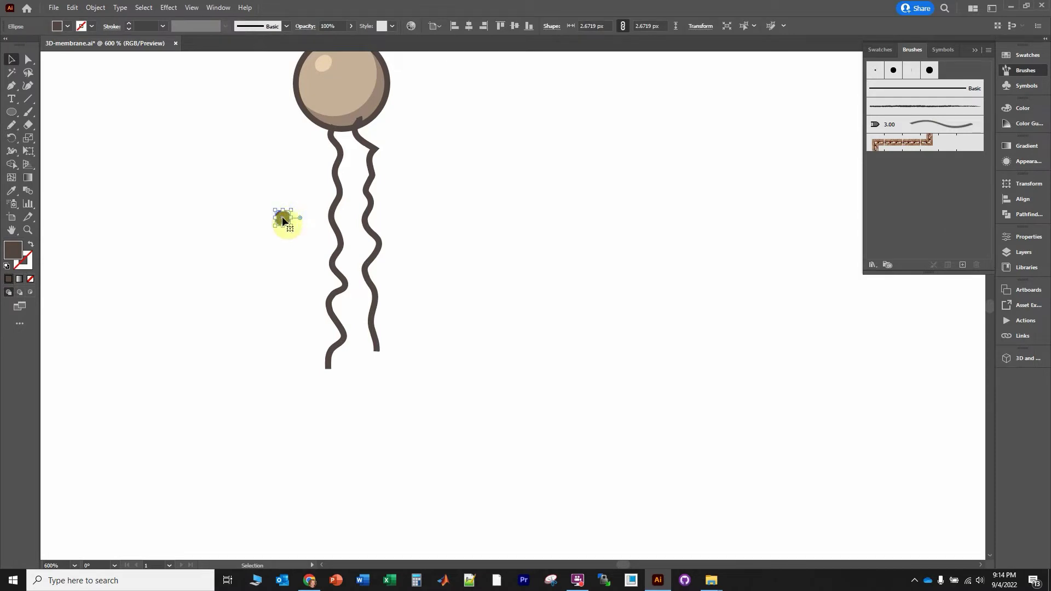
mouse_move(283, 218)
mouse_down()
mouse_move(581, 202)
mouse_move(935, 222)
mouse_move(666, 197)
mouse_move(304, 232)
mouse_move(704, 202)
mouse_move(931, 219)
mouse_move(293, 238)
mouse_up()
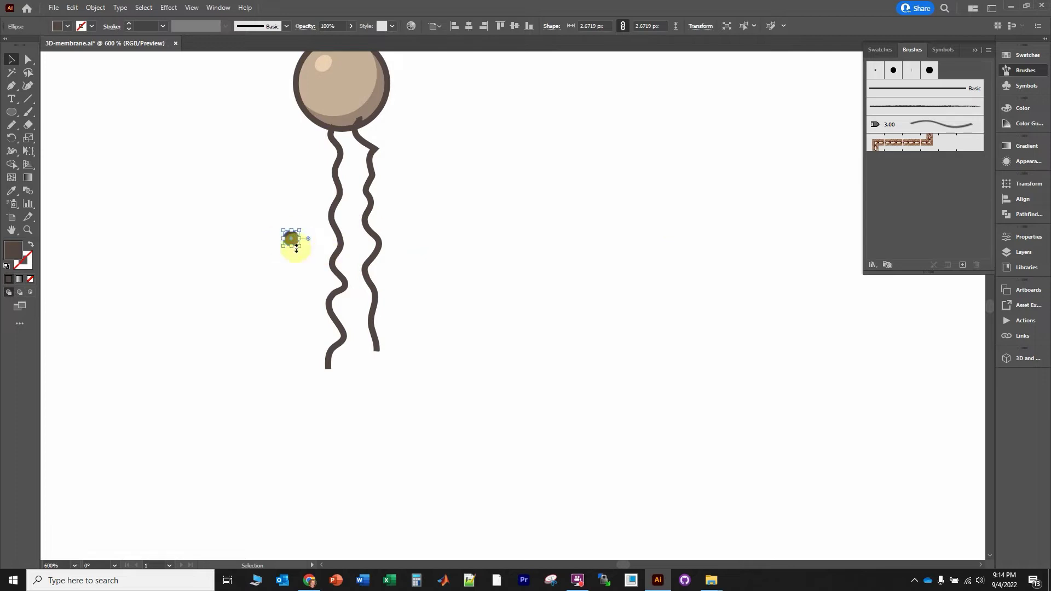
scroll(299, 245, up, 4)
mouse_move(251, 216)
mouse_down()
mouse_move(734, 197)
mouse_move(946, 216)
mouse_up()
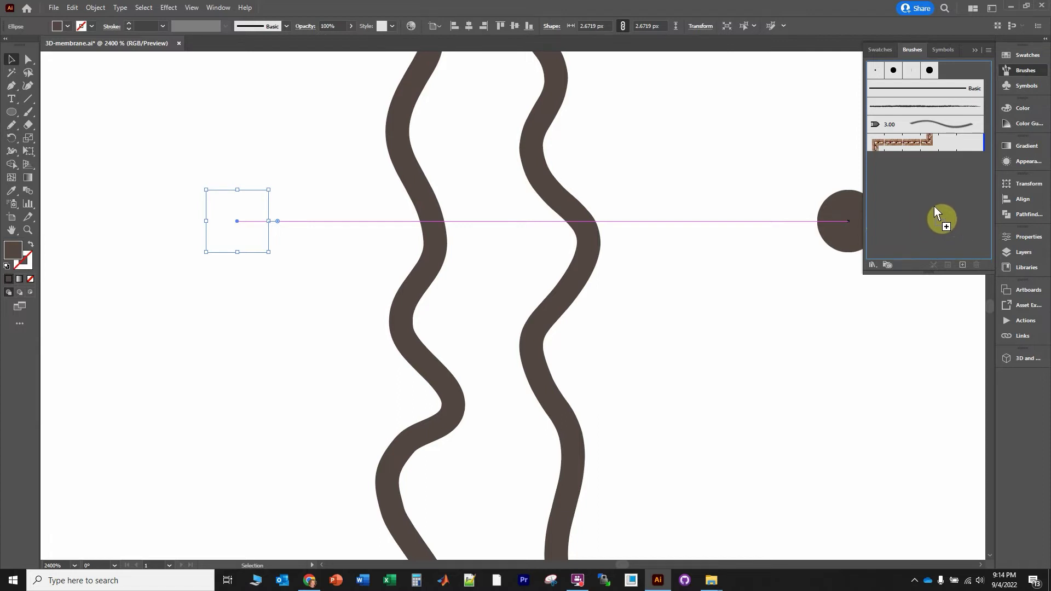
mouse_move(933, 205)
mouse_down()
mouse_move(507, 211)
mouse_move(271, 227)
mouse_move(570, 199)
mouse_move(416, 225)
mouse_move(896, 207)
mouse_move(912, 198)
mouse_move(911, 117)
mouse_move(982, 169)
mouse_up()
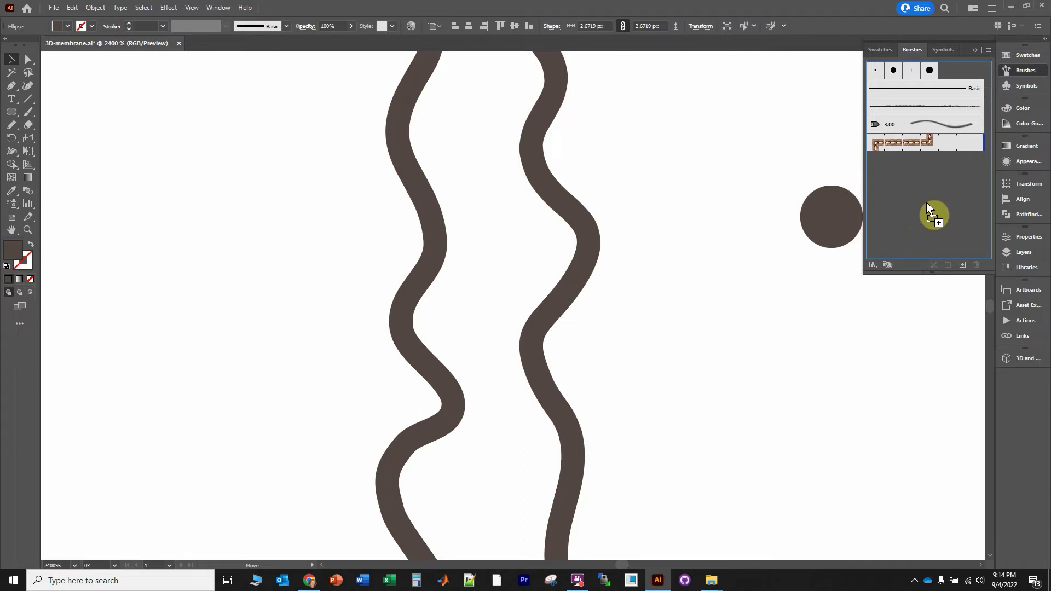
drag(927, 203, 927, 205)
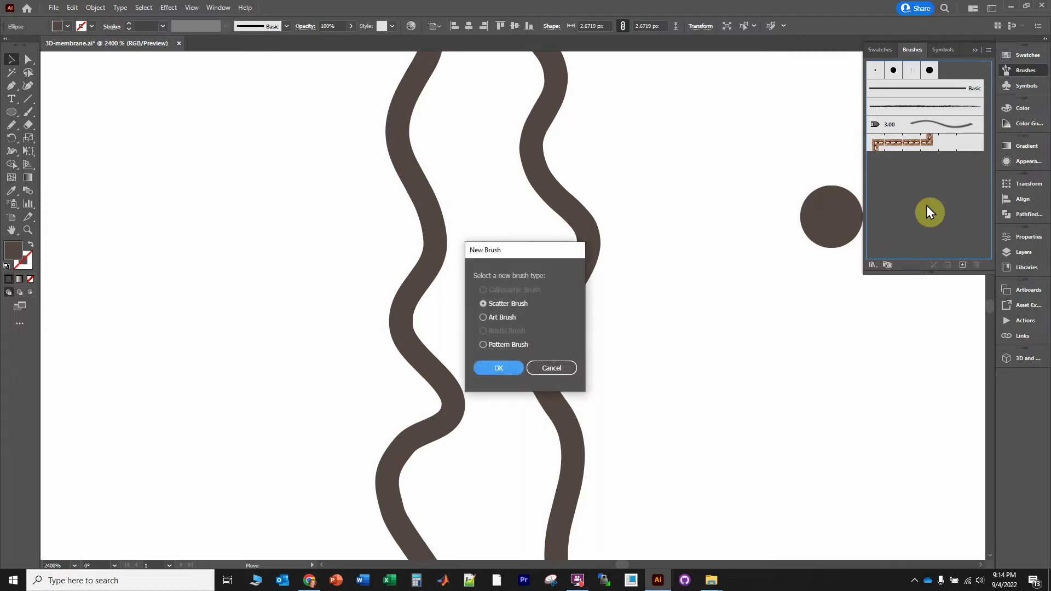
click(504, 371)
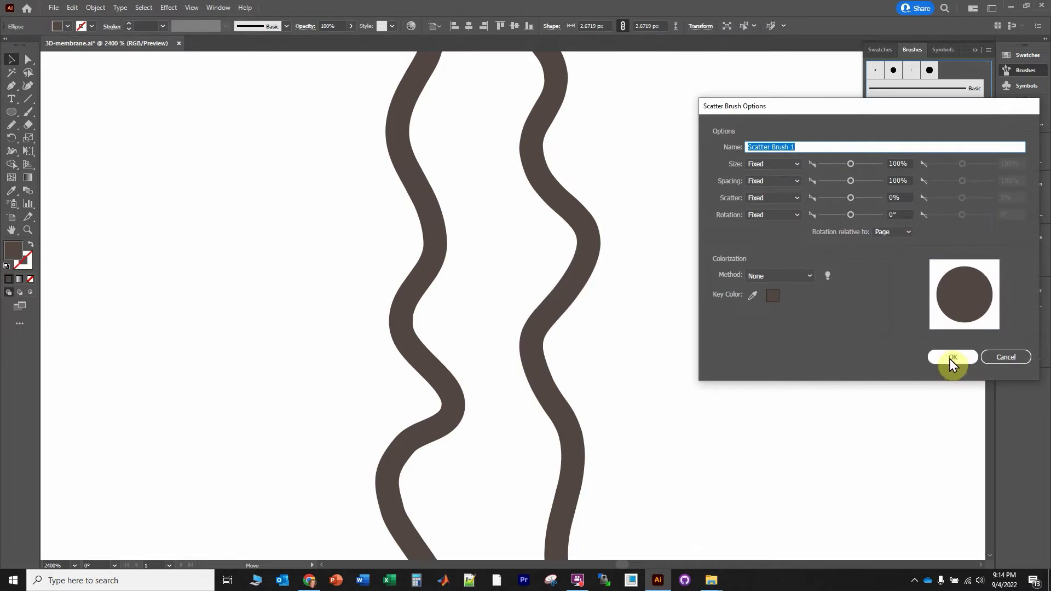
click(951, 359)
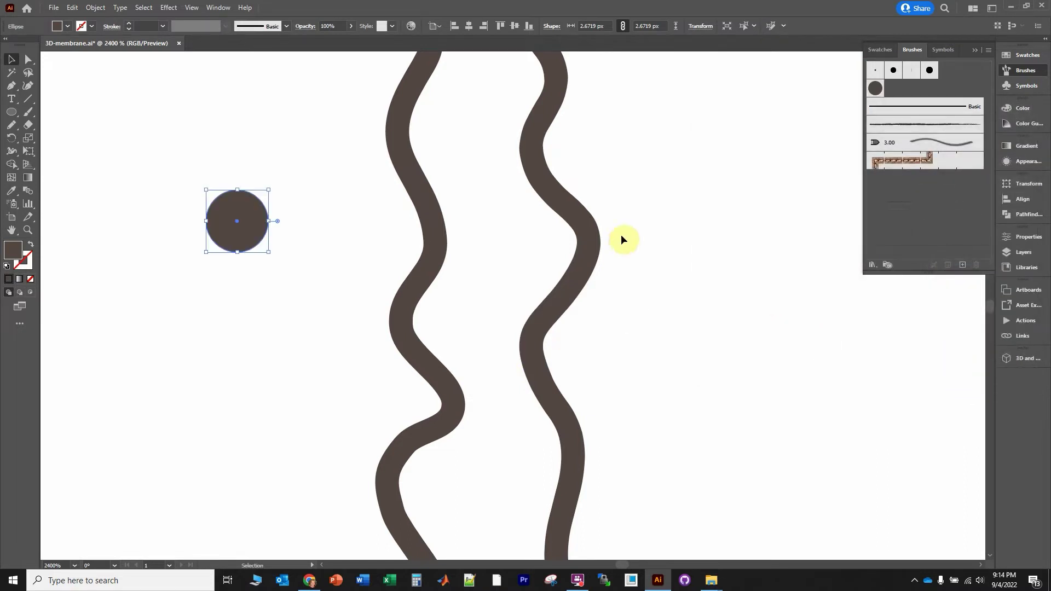
Step: Apply the new dot scatter brush to both wavy tails
scroll(605, 226, down, 1)
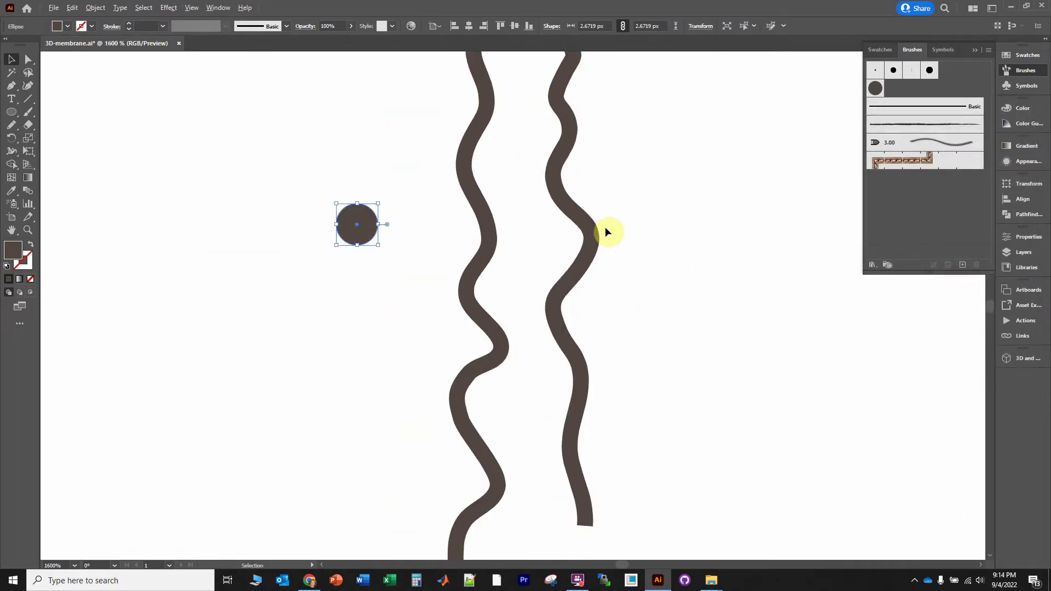
scroll(606, 226, down, 2)
scroll(605, 227, up, 2)
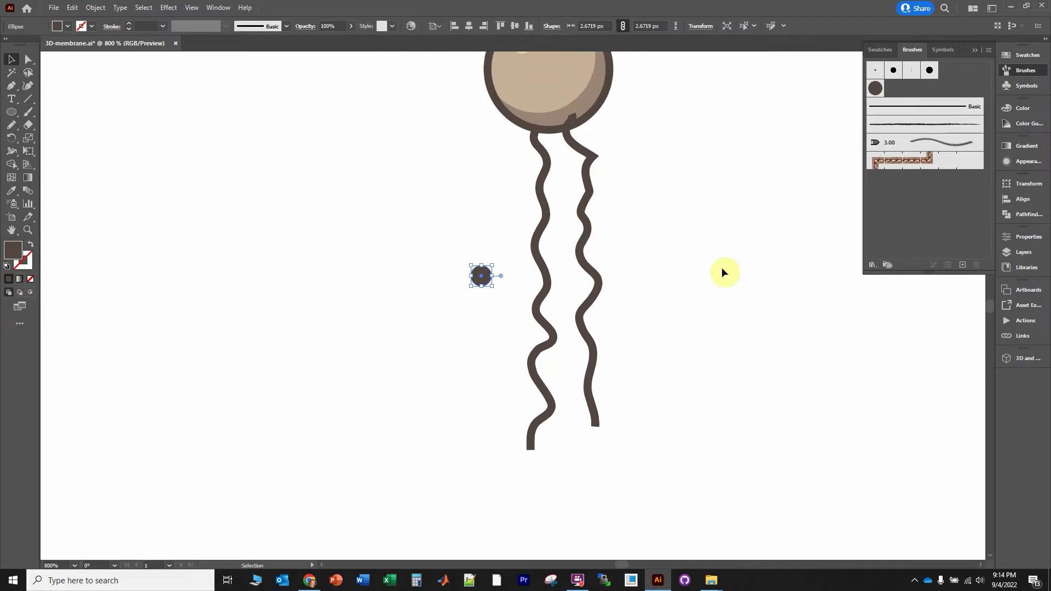
mouse_move(509, 171)
mouse_down()
mouse_move(659, 346)
mouse_move(672, 340)
mouse_up()
click(874, 92)
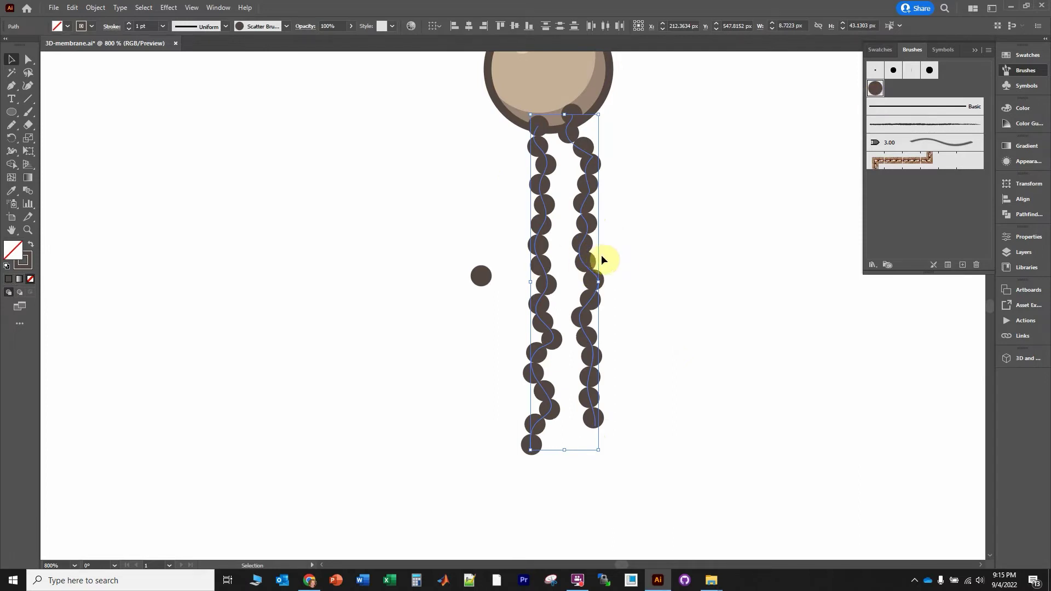
Step: Set the dot scatter brush's spacing to 68% and apply the change to the existing tail strokes
double_click(874, 89)
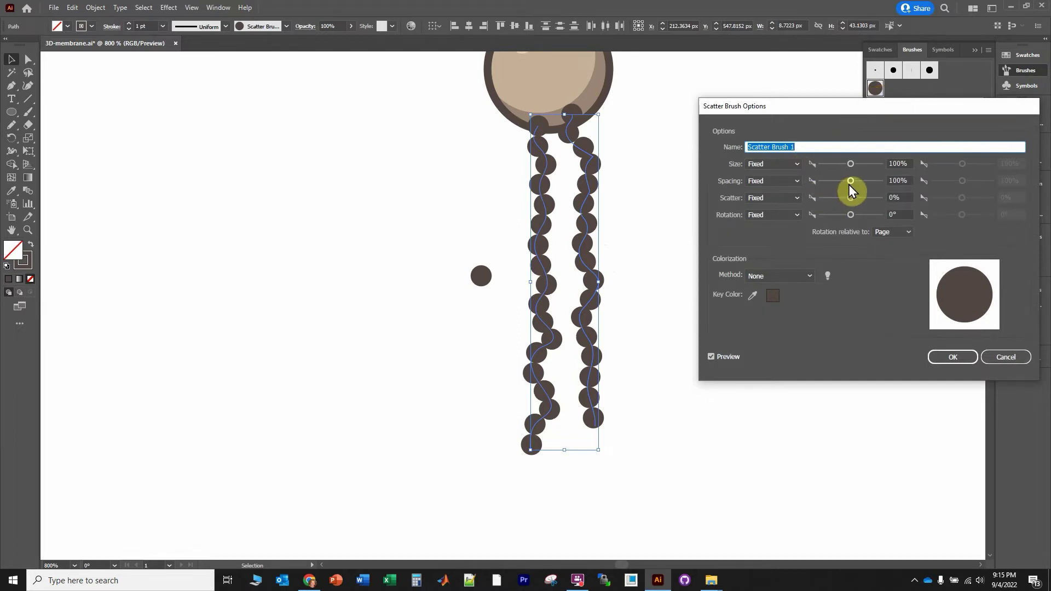
drag(848, 183, 838, 181)
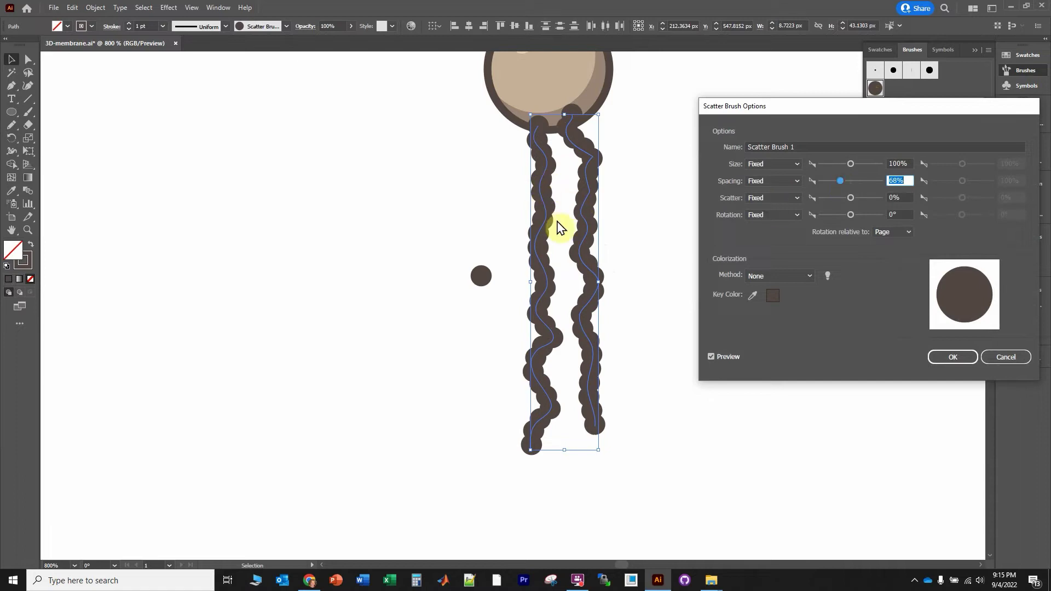
click(950, 358)
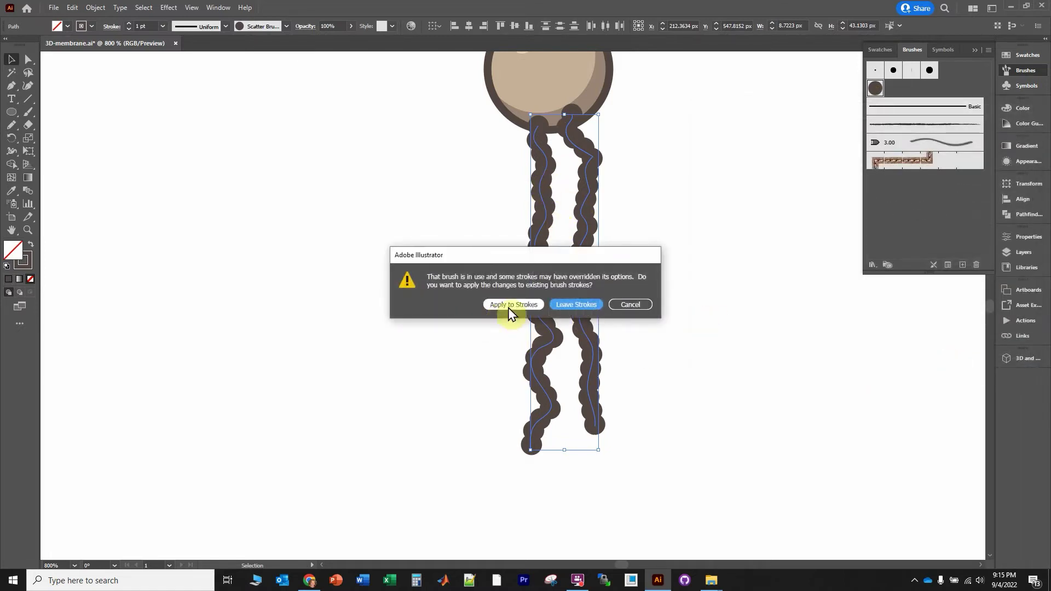
click(523, 310)
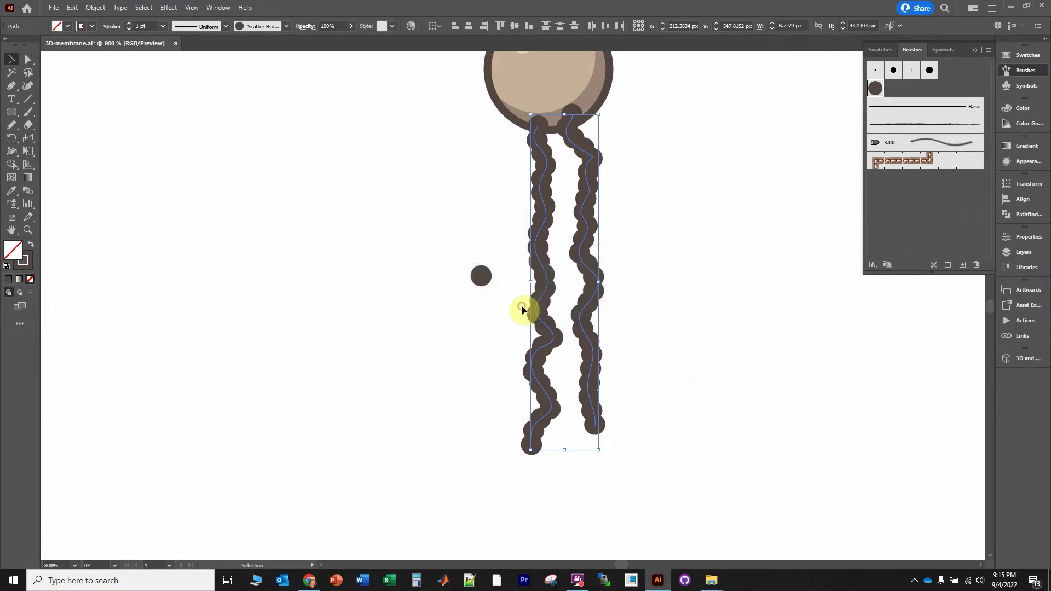
click(441, 170)
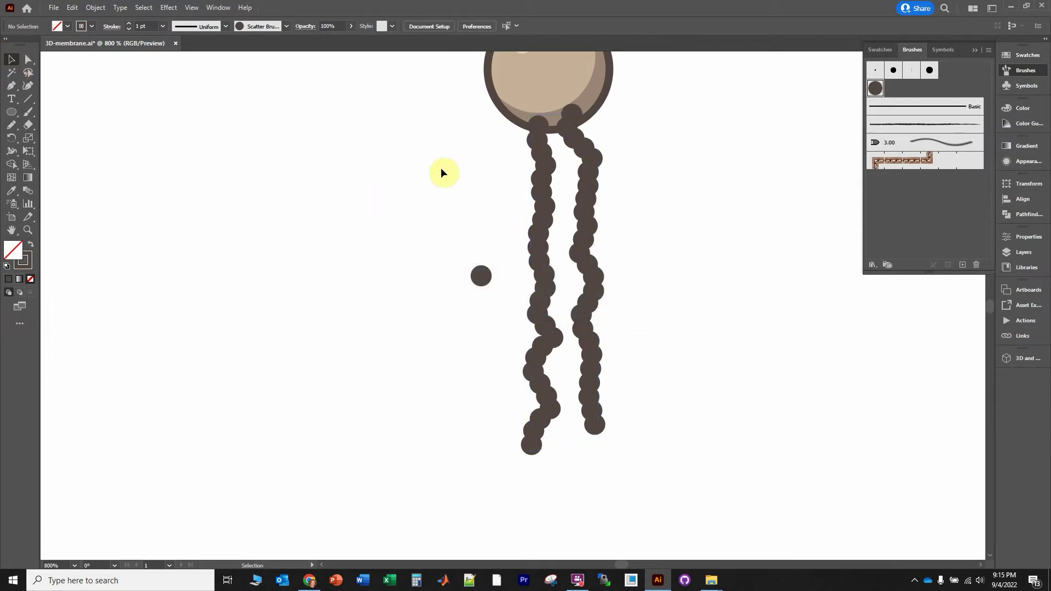
Step: Delete the leftover small brown circle beside the tails
scroll(441, 167, down, 3)
scroll(499, 175, up, 2)
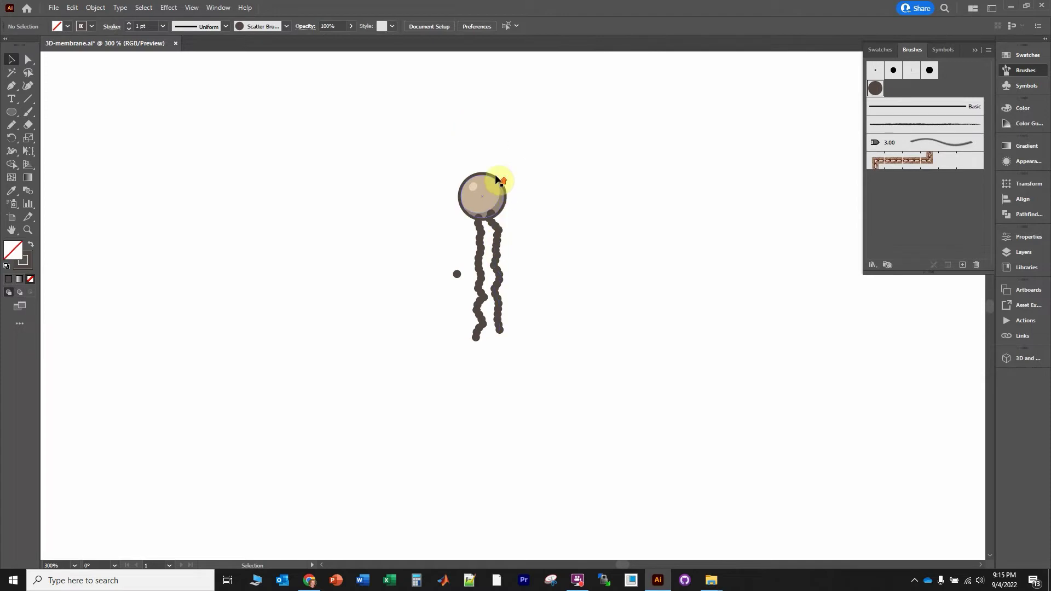
click(457, 278)
key(Delete)
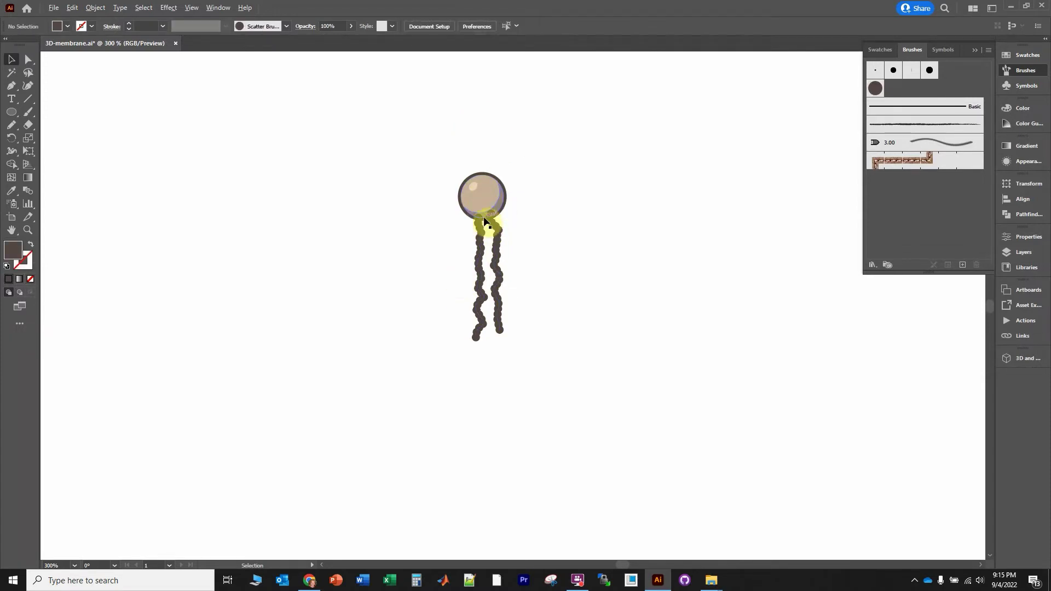
Step: Bring the grouped sphere to the front so it covers the upper ends of both tails
scroll(485, 223, up, 3)
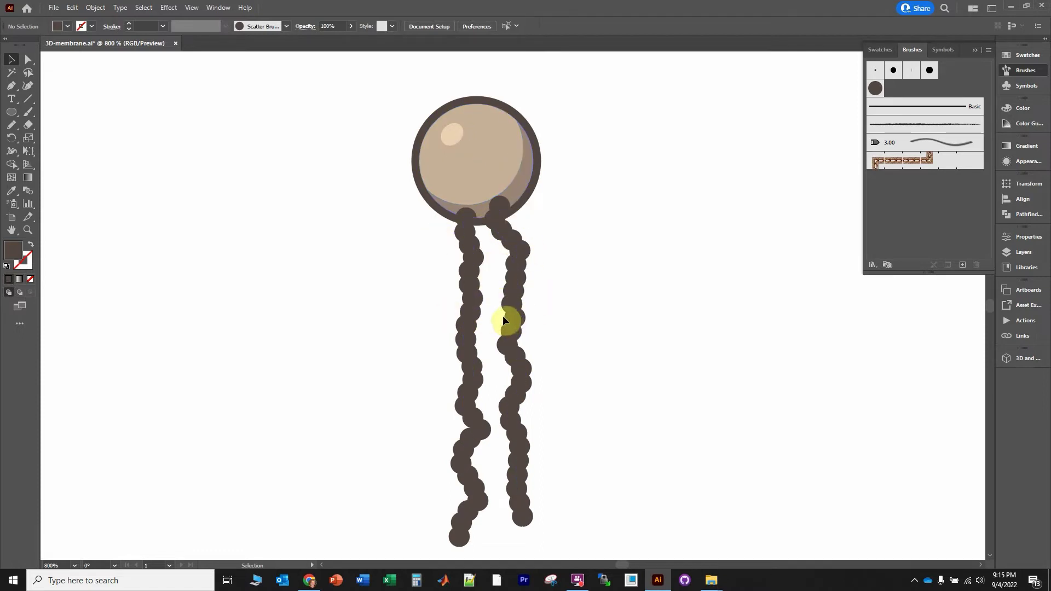
click(494, 161)
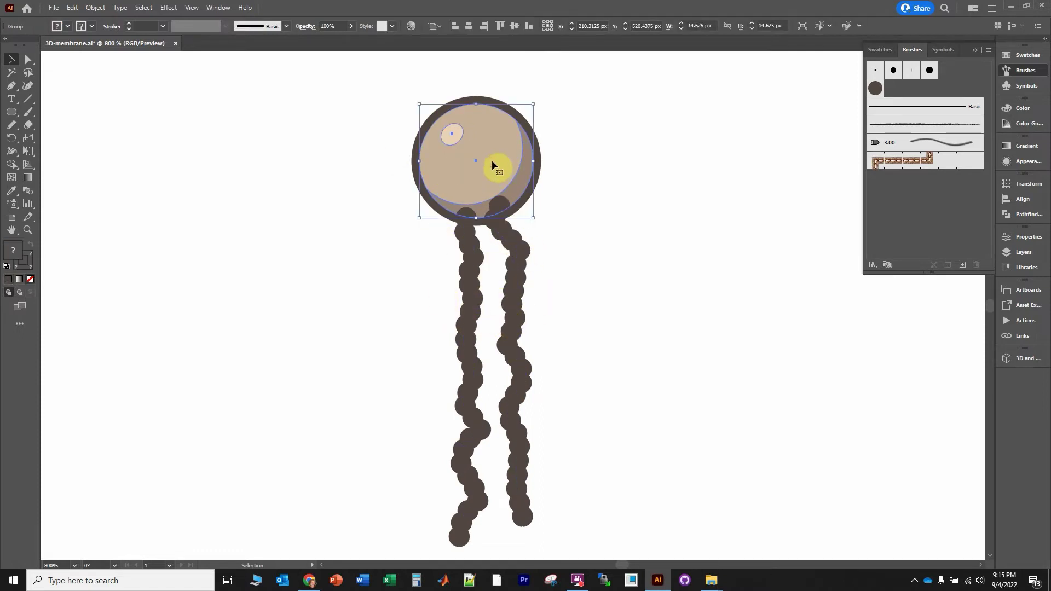
right_click(474, 134)
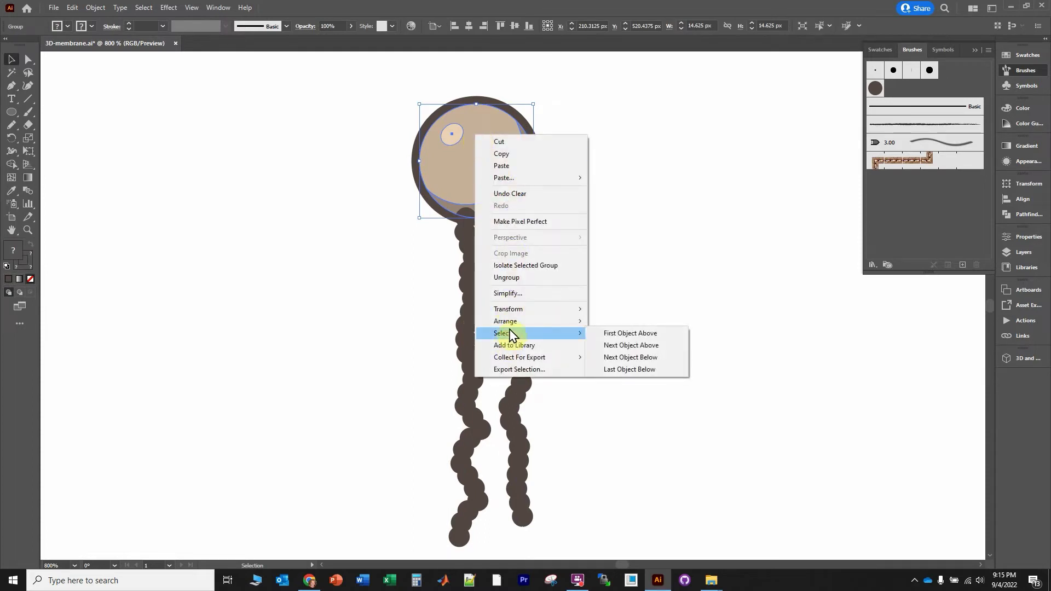
mouse_move(508, 322)
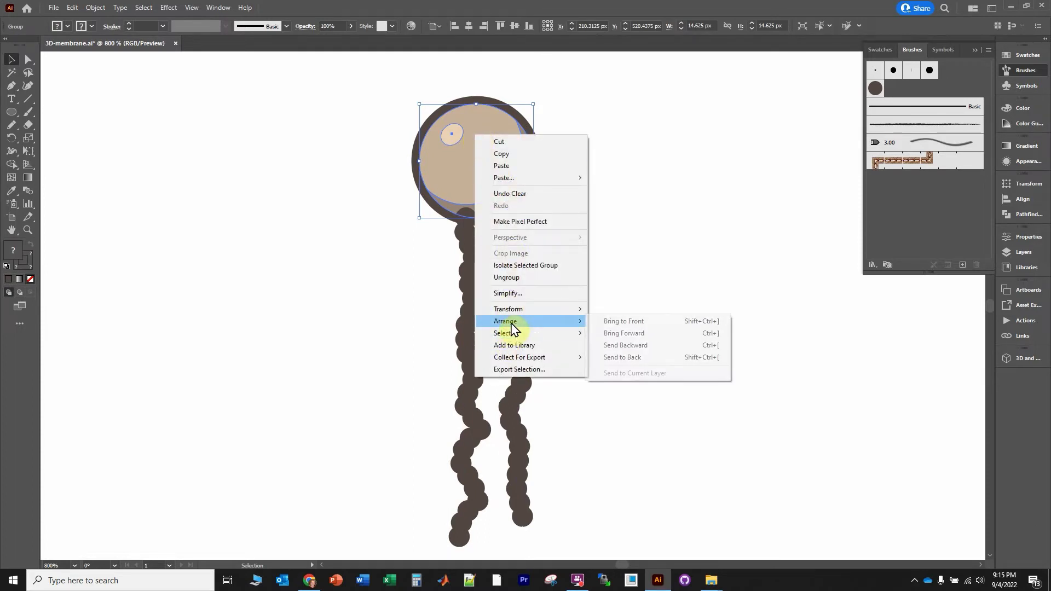
click(633, 321)
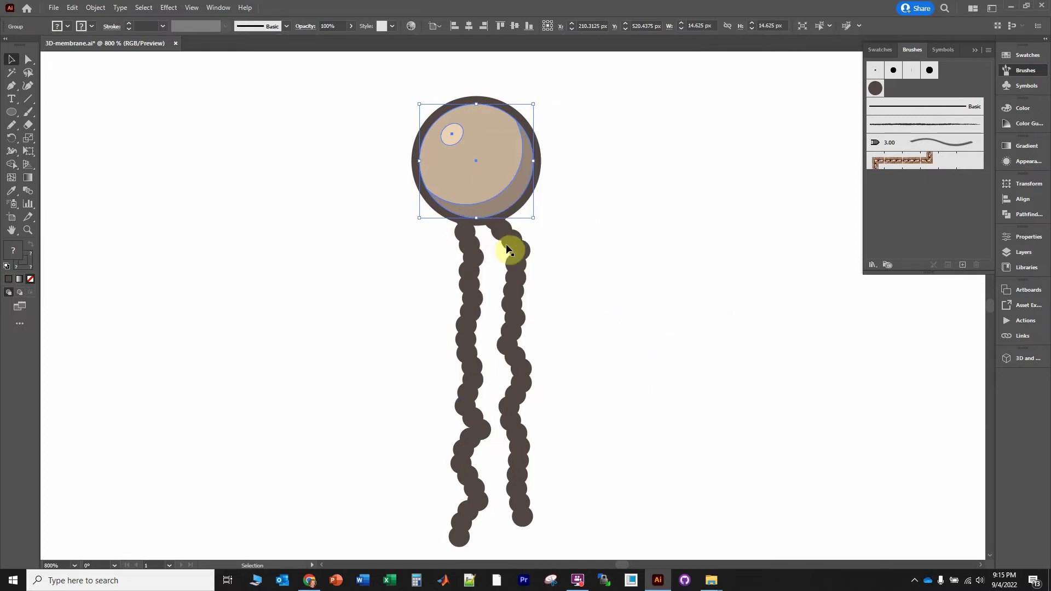
click(560, 293)
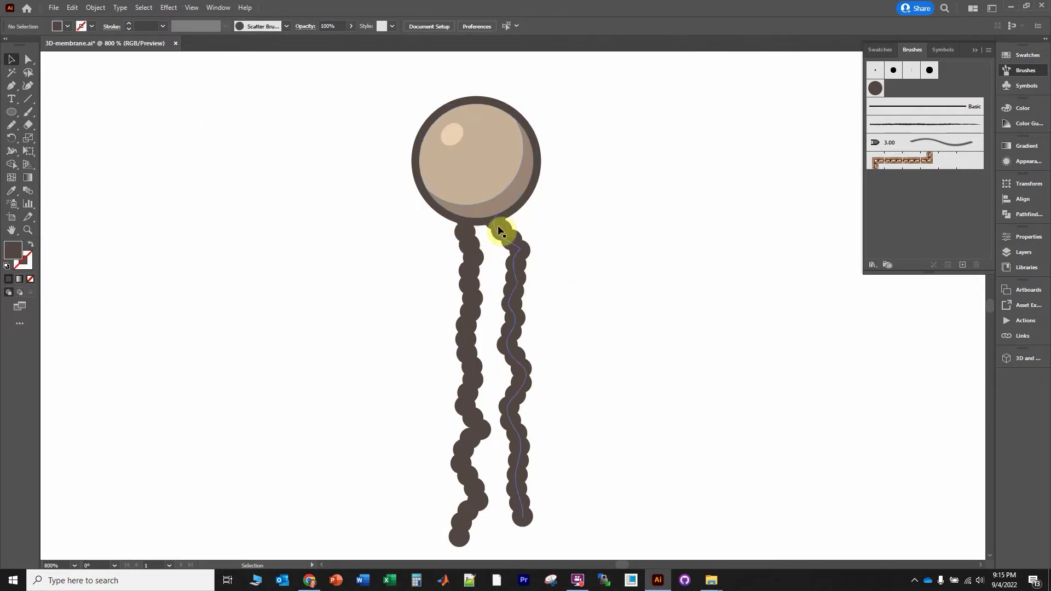
Step: Draw a black vertical line about 42 px long down from one side of the head and copy it to the opposite side
click(28, 99)
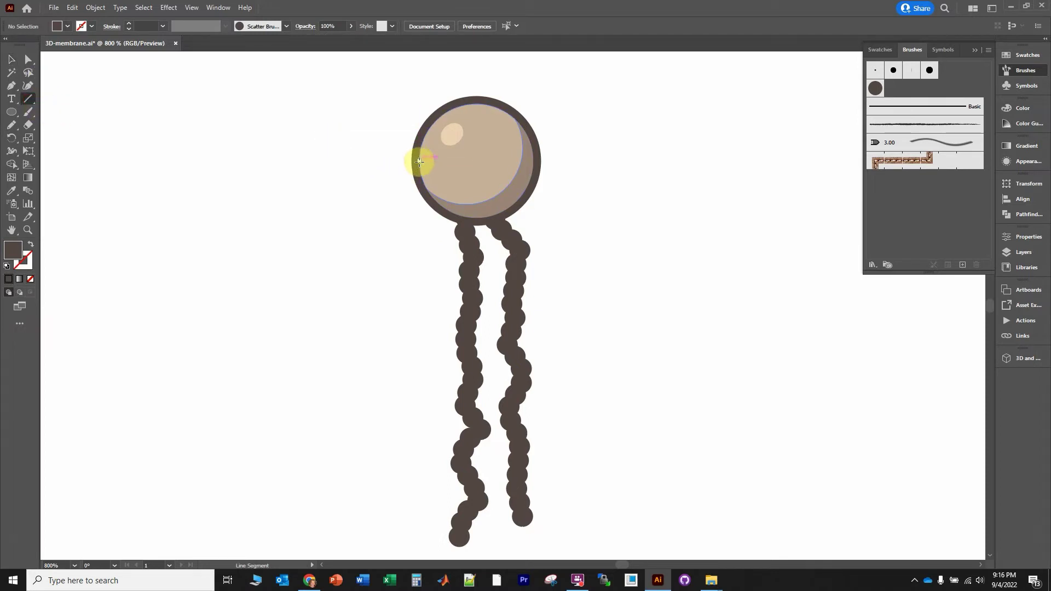
mouse_move(419, 161)
mouse_down()
mouse_move(419, 411)
mouse_move(406, 488)
mouse_up()
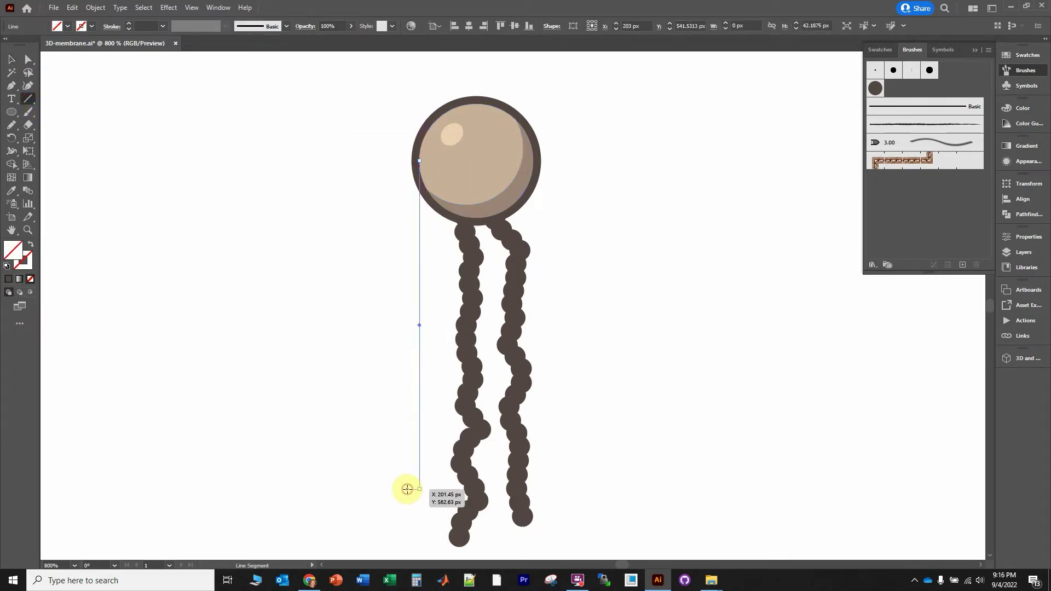
click(92, 26)
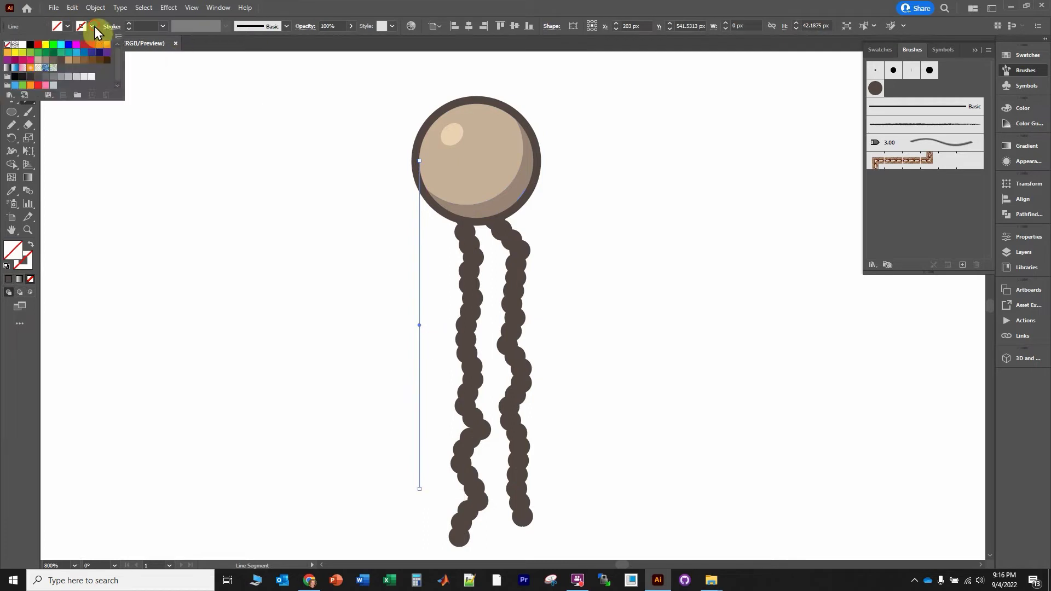
click(31, 45)
click(50, 24)
click(11, 61)
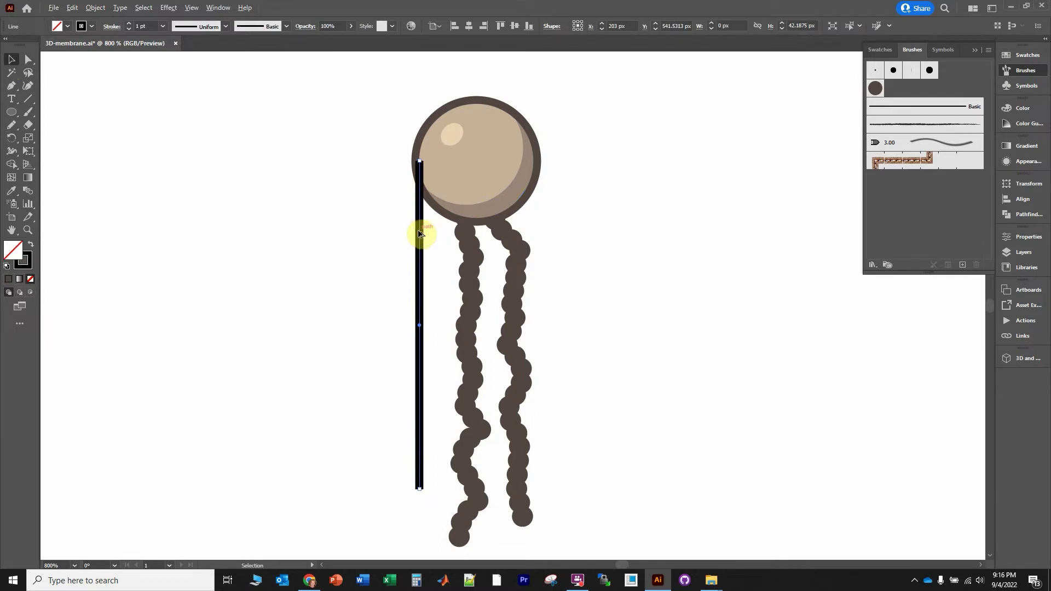
drag(419, 233, 537, 236)
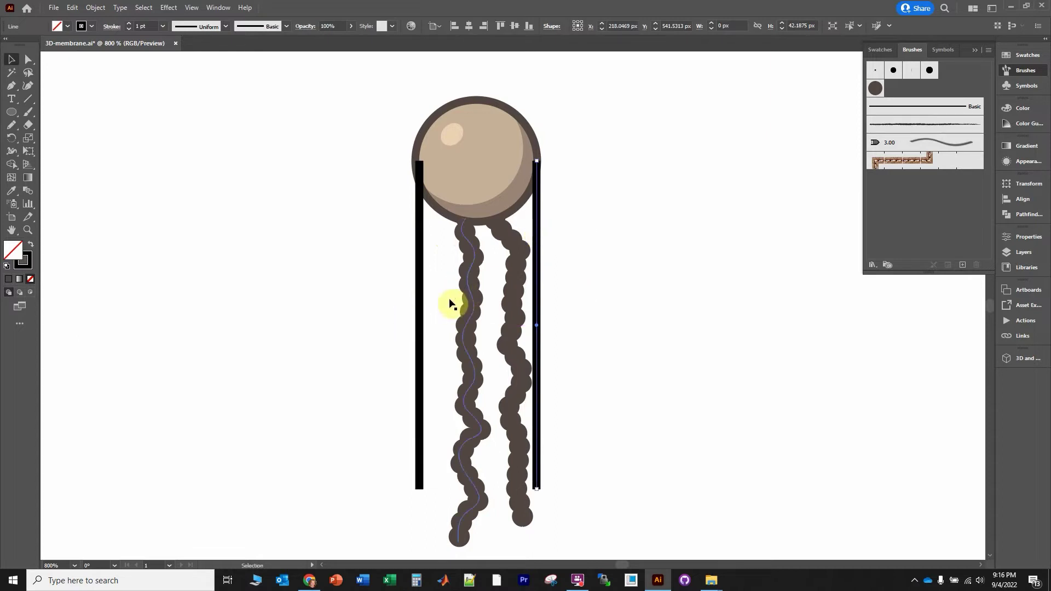
Step: Shift both wavy tails 2 px to the left to centre them between the two black vertical lines
drag(438, 261, 524, 318)
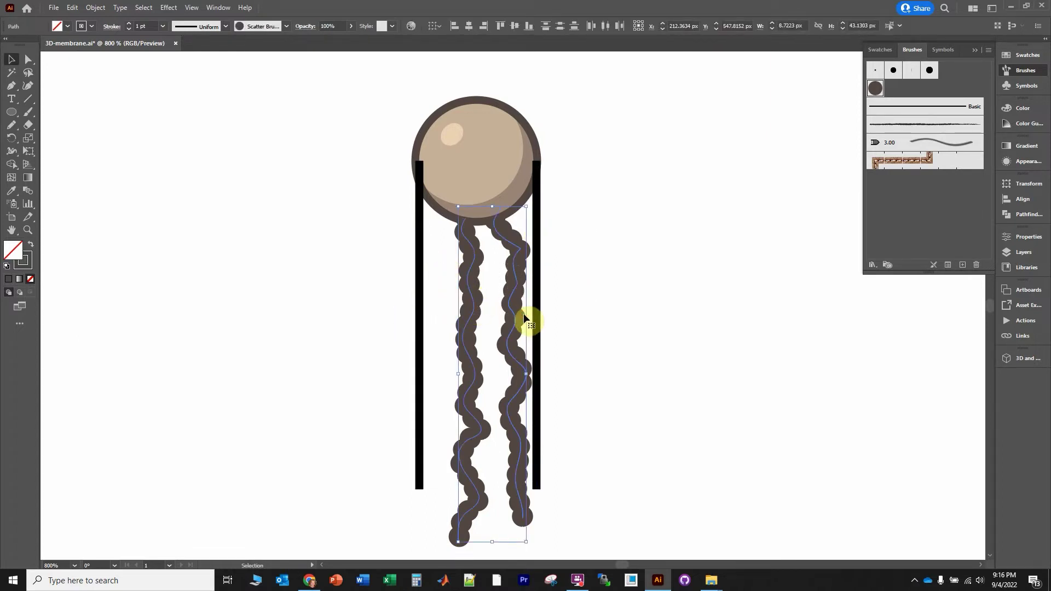
key(Left)
key(Left)
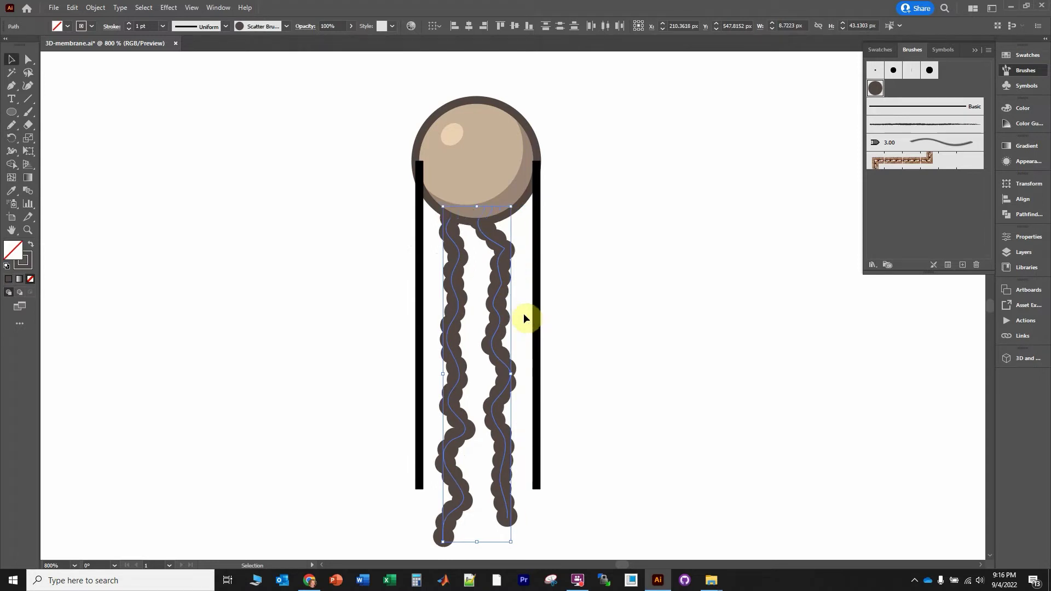
click(635, 314)
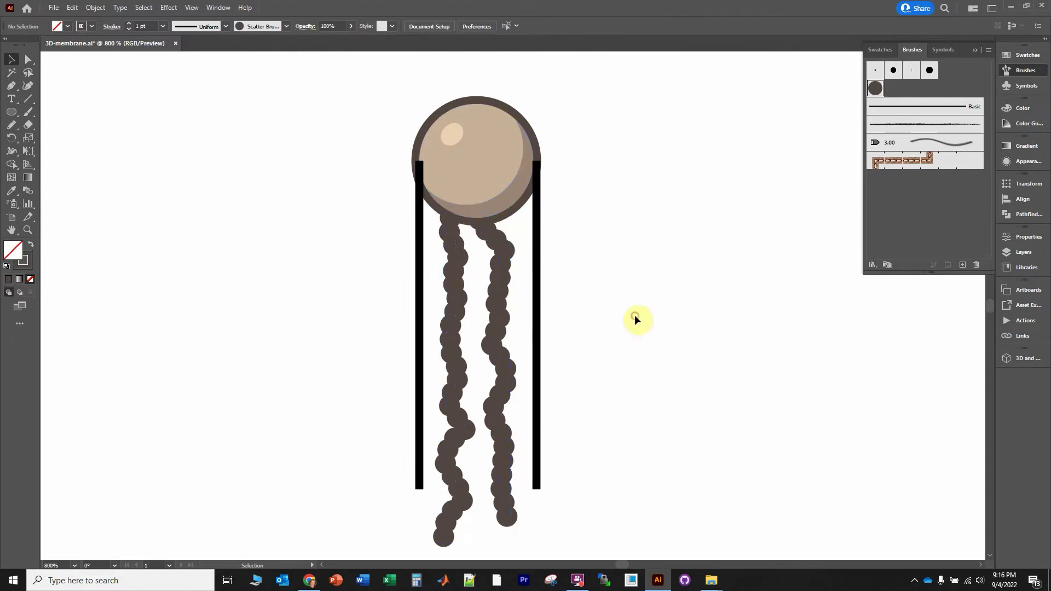
Step: Delete both black vertical guide lines
click(421, 280)
key(Delete)
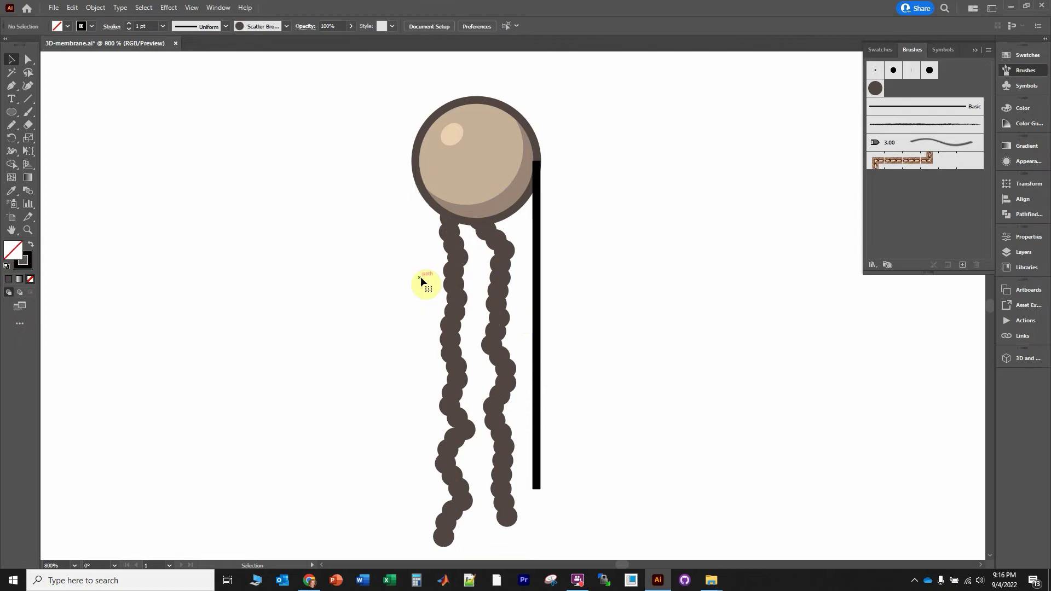
click(539, 293)
key(Delete)
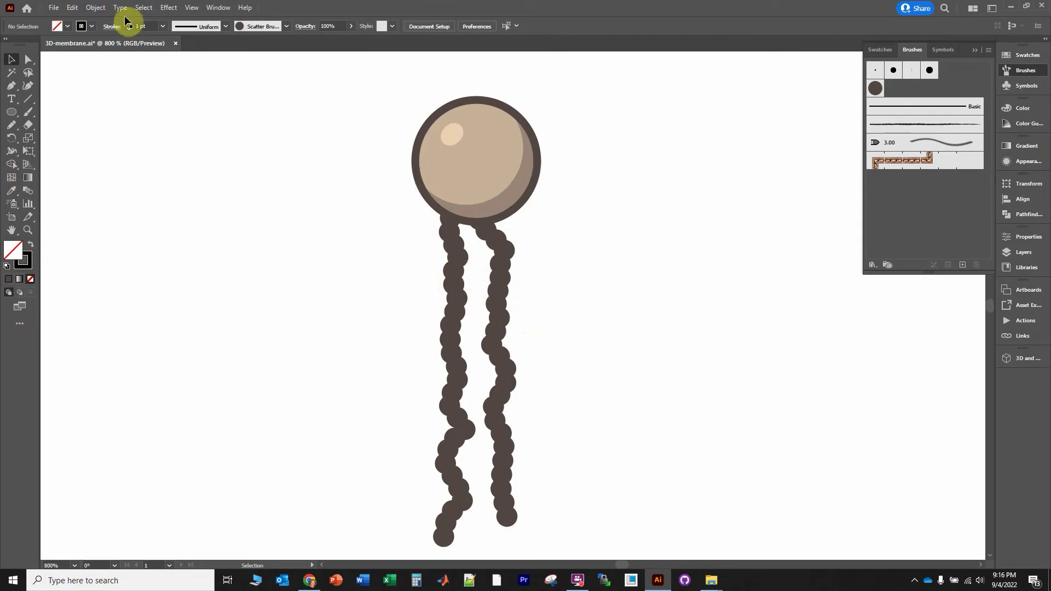
Step: Group the head and both tails into a single lipid object
scroll(569, 280, down, 6)
scroll(616, 292, up, 2)
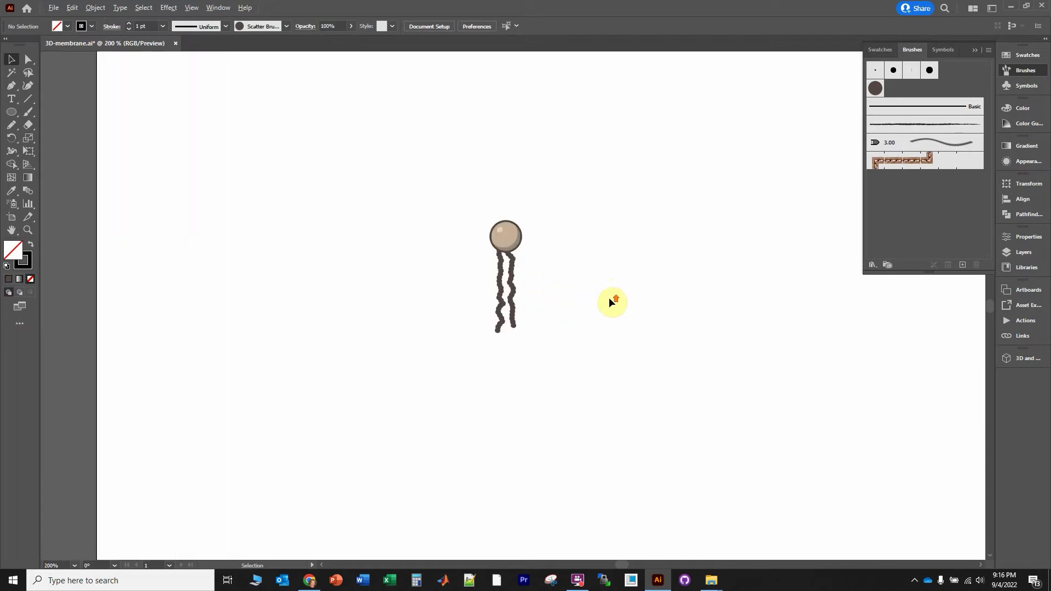
drag(467, 187, 591, 400)
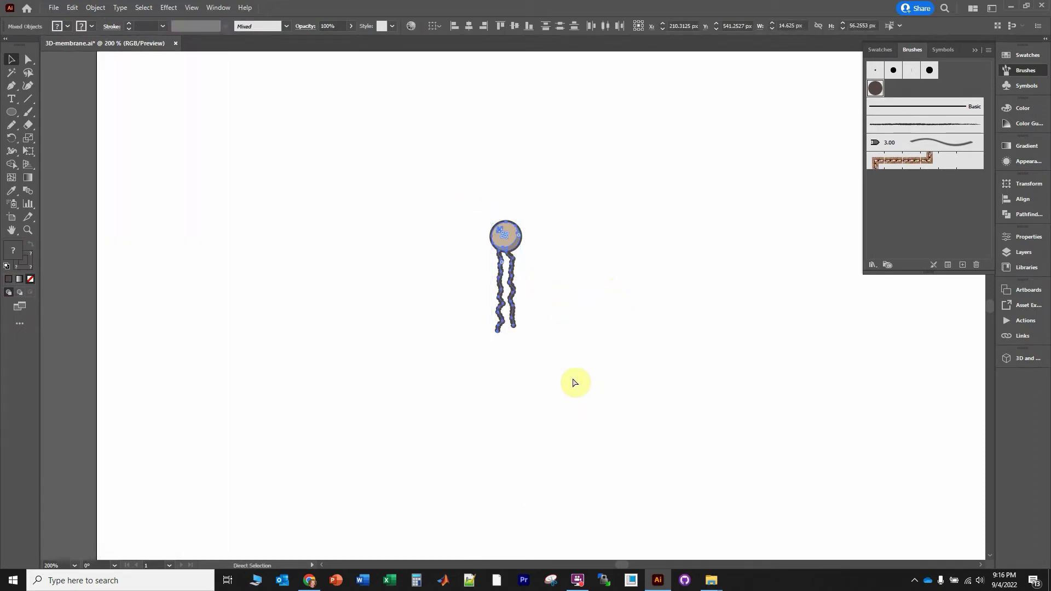
key(ctrl+g)
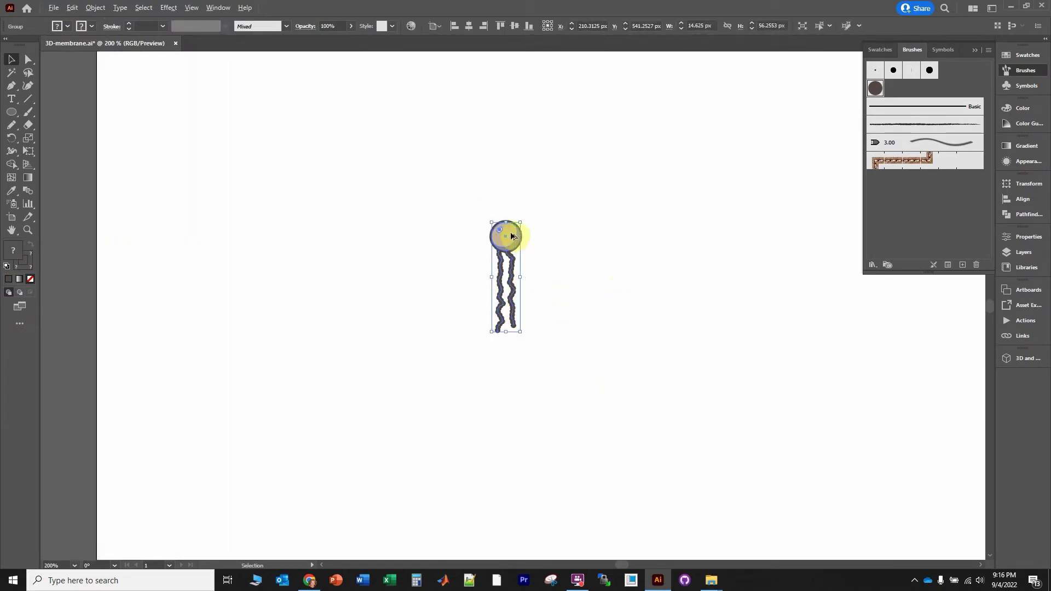
Step: Duplicate the lipid group, rotate the copy 180°, and place it directly below the original so their tails face each other
alt+drag(511, 236, 586, 237)
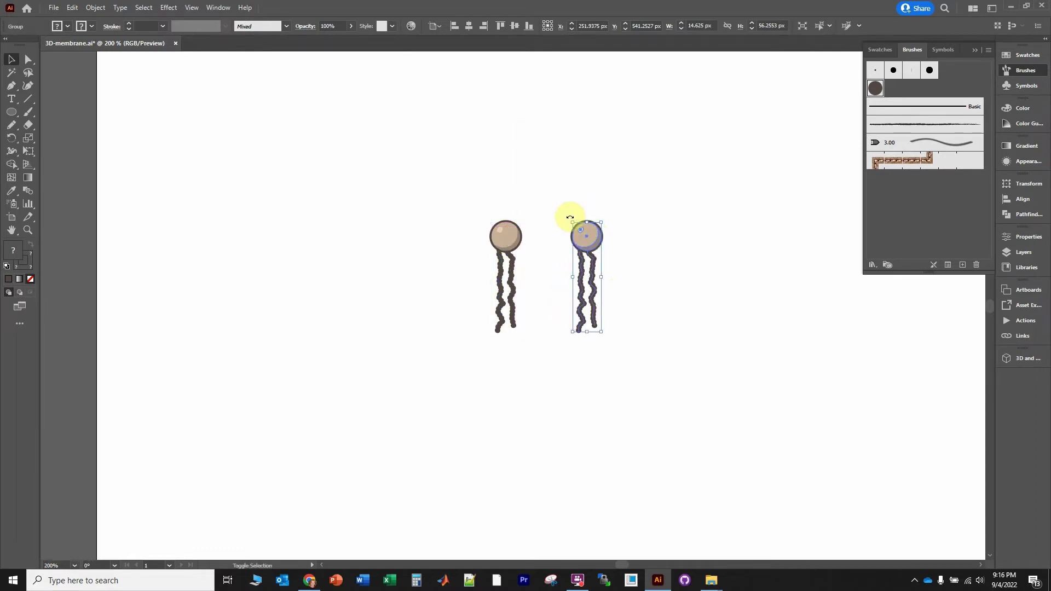
drag(569, 217, 593, 347)
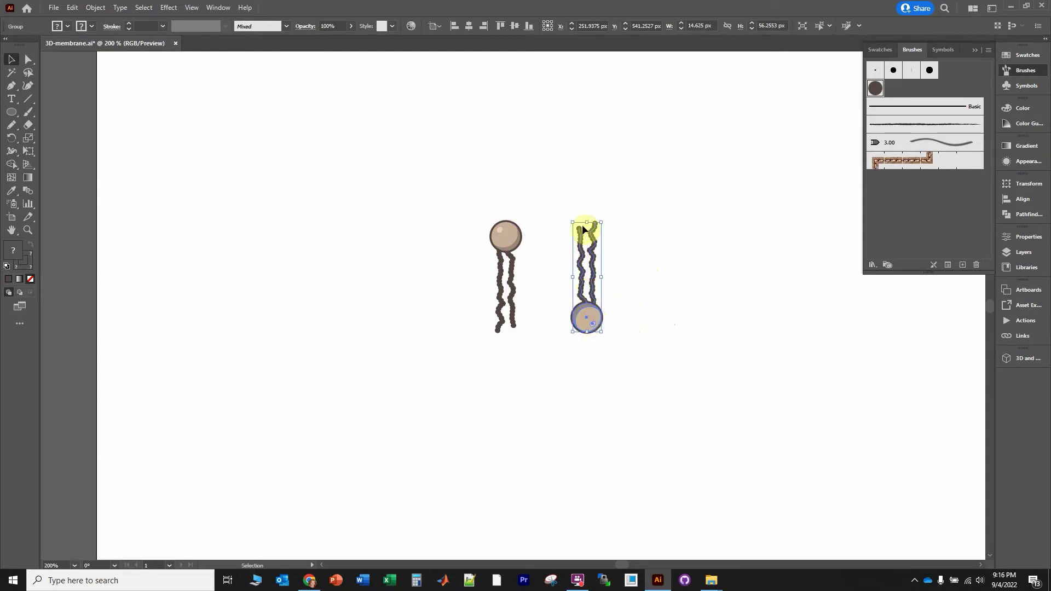
drag(589, 257, 512, 381)
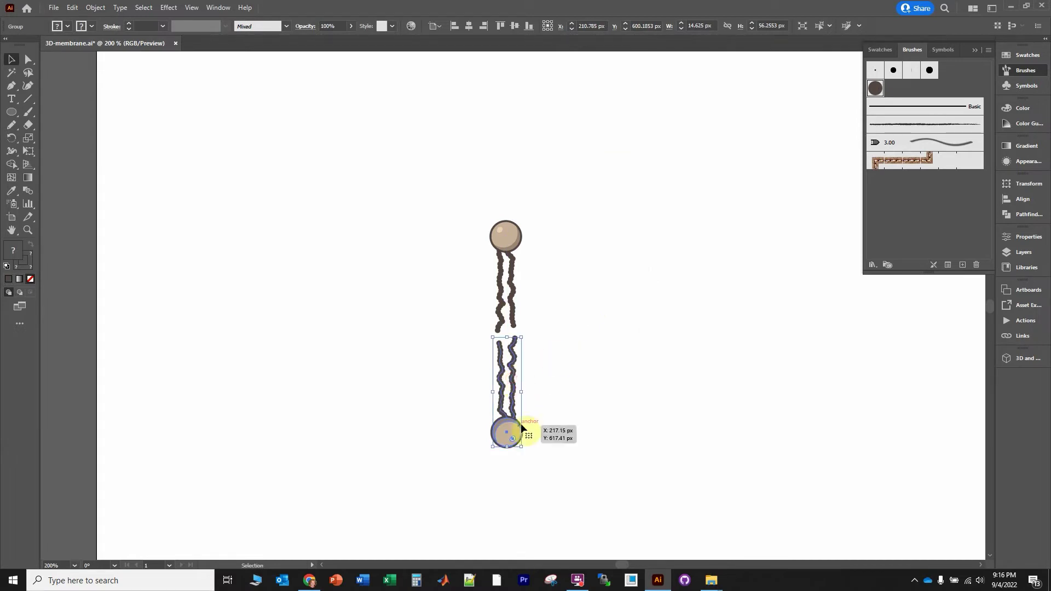
click(568, 431)
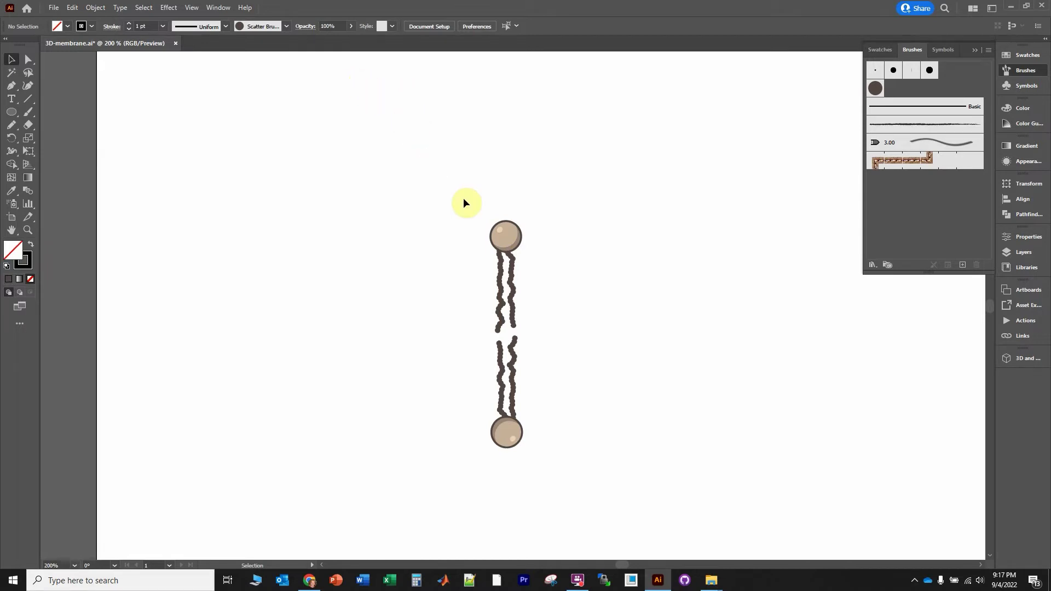
Step: Rotate only the lower lipid's head 180° inside its group so its highlight matches the upper head's
click(508, 436)
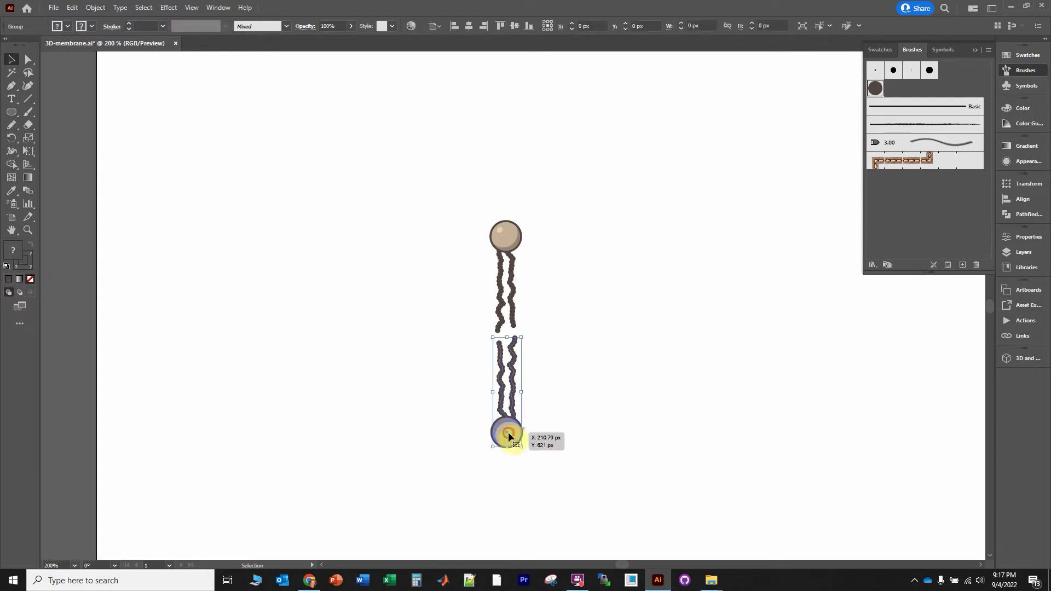
double_click(501, 430)
click(505, 436)
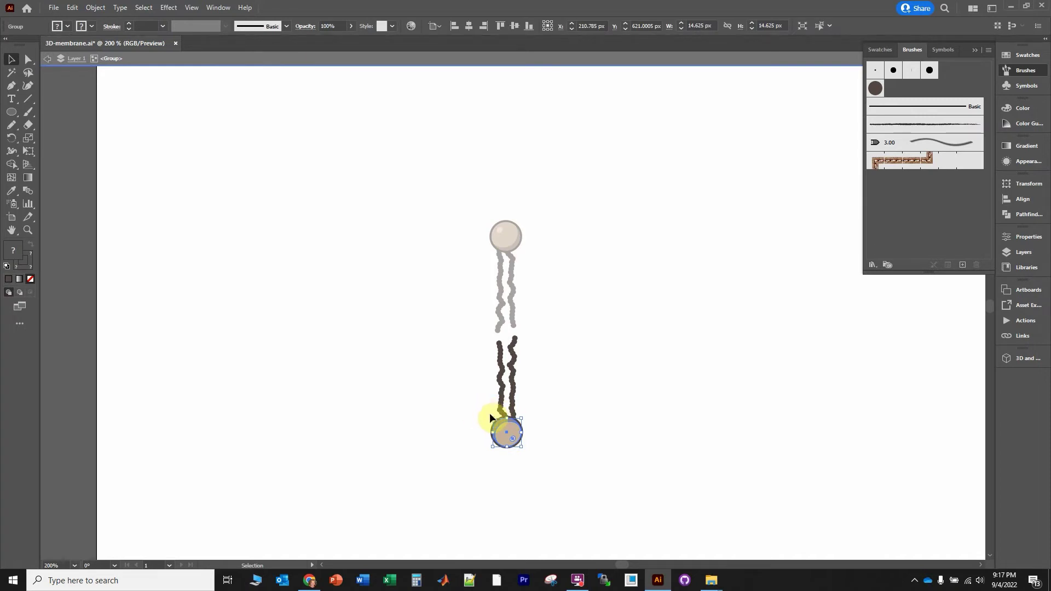
drag(488, 412, 547, 483)
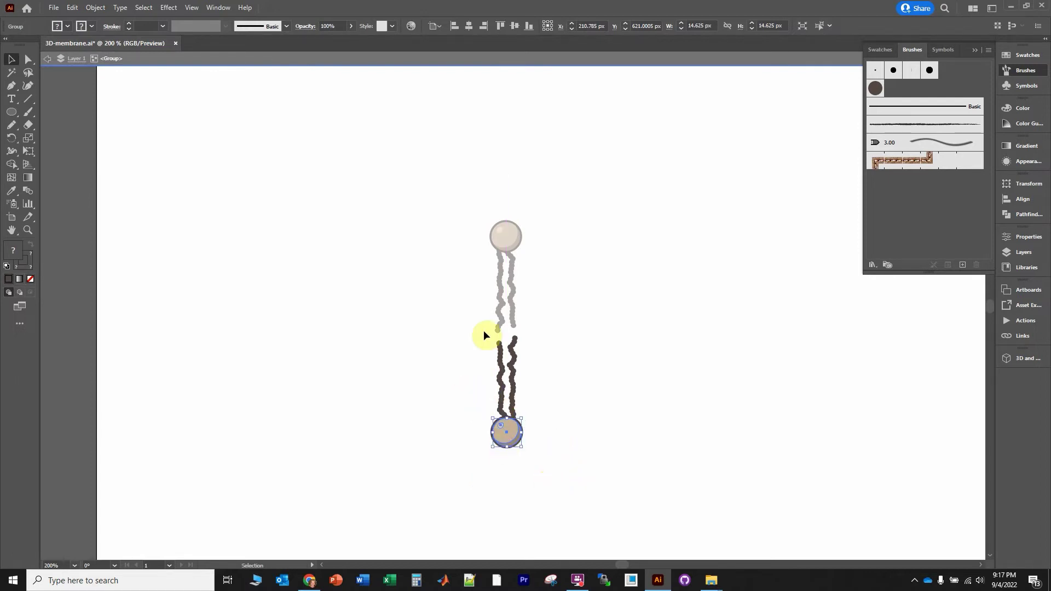
click(444, 264)
double_click(458, 259)
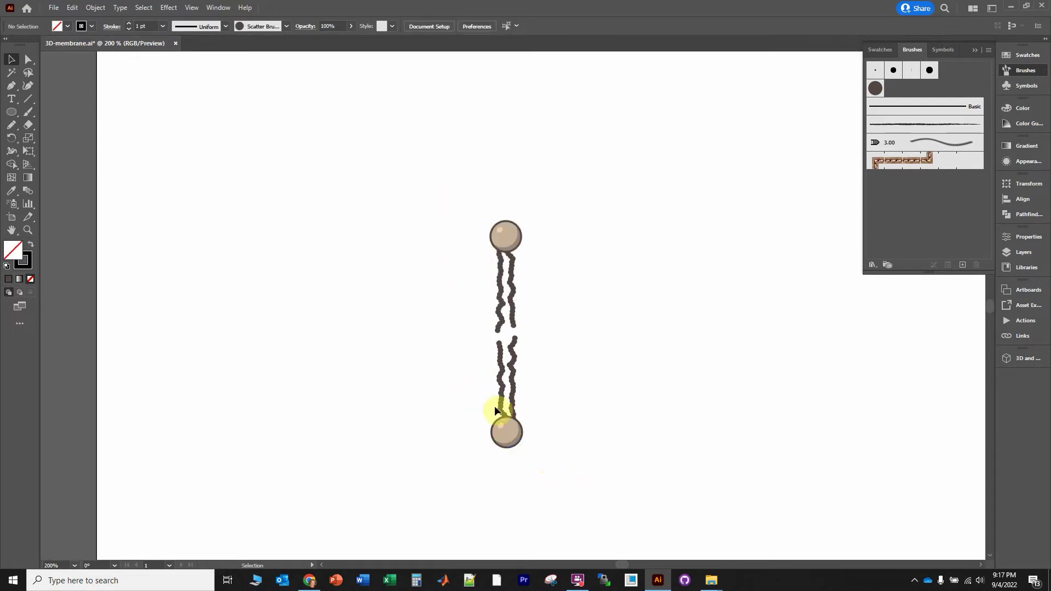
Step: Create a new scatter brush from the facing pair of lipids, keeping the default brush options
drag(444, 172, 638, 498)
drag(502, 296, 500, 293)
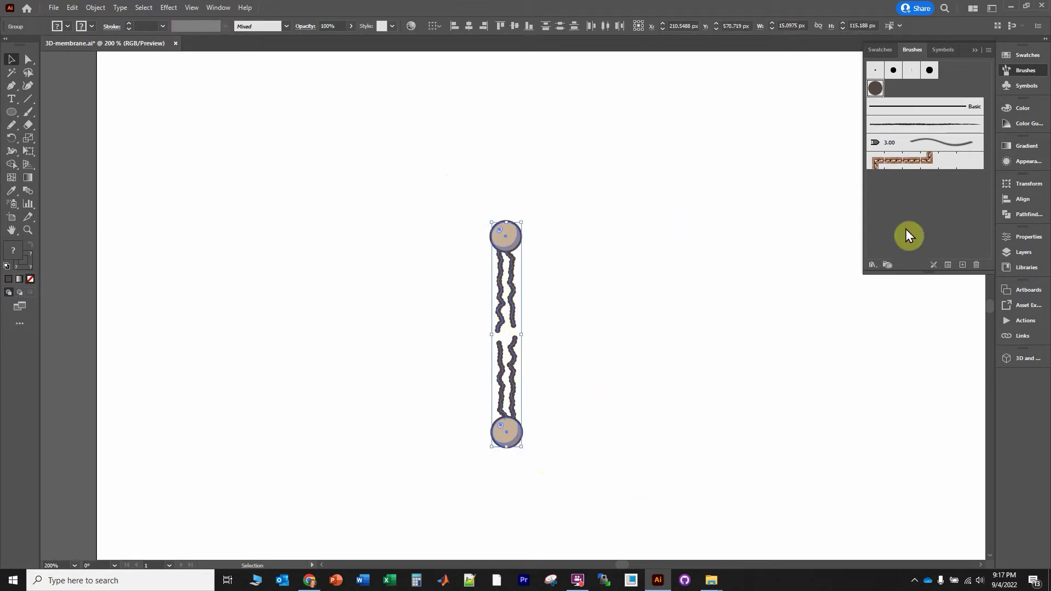
drag(501, 284, 919, 209)
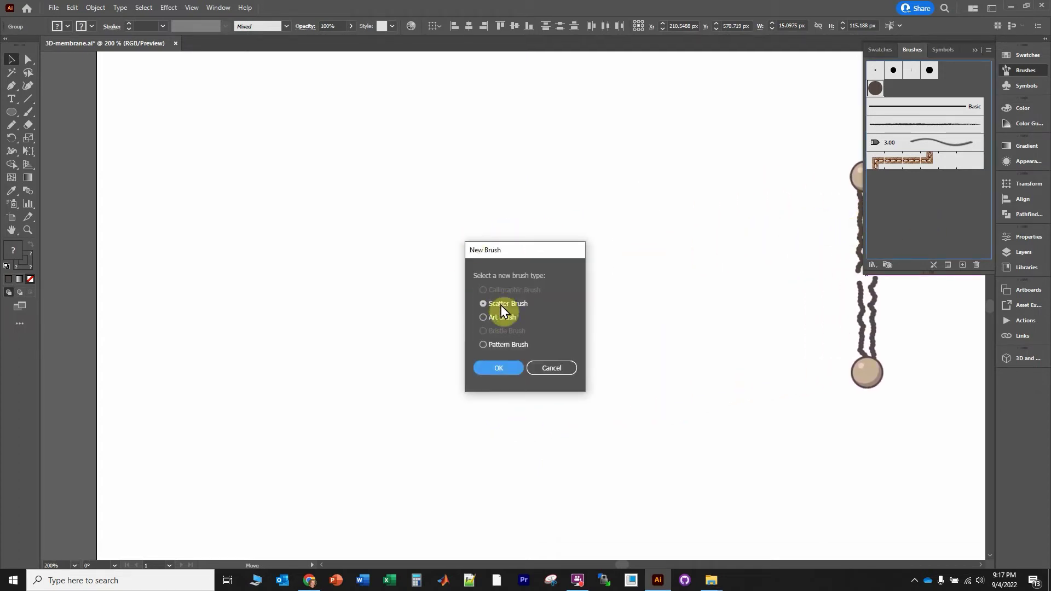
click(500, 367)
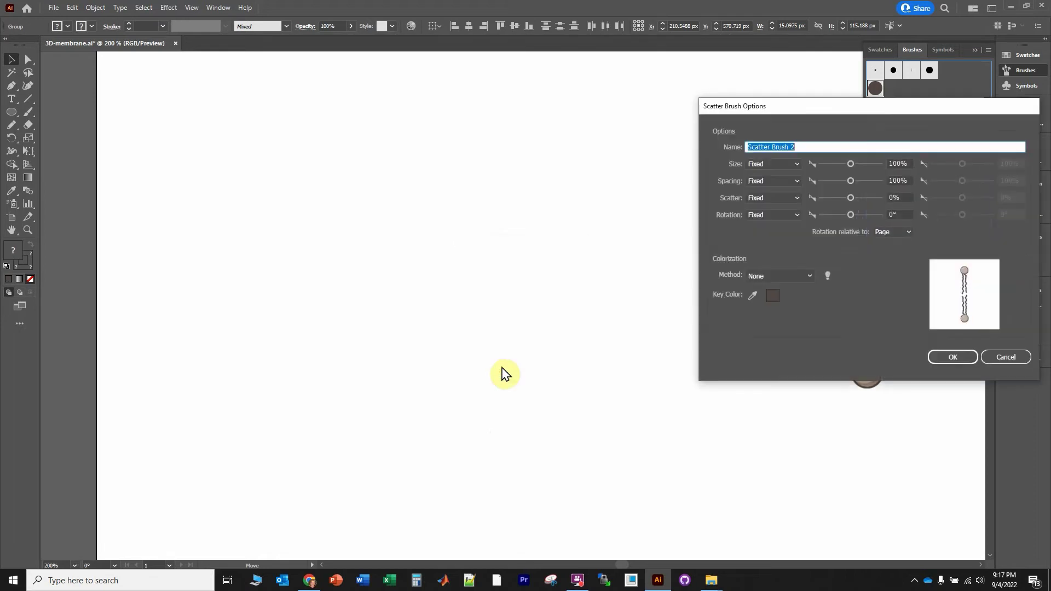
click(952, 358)
click(737, 343)
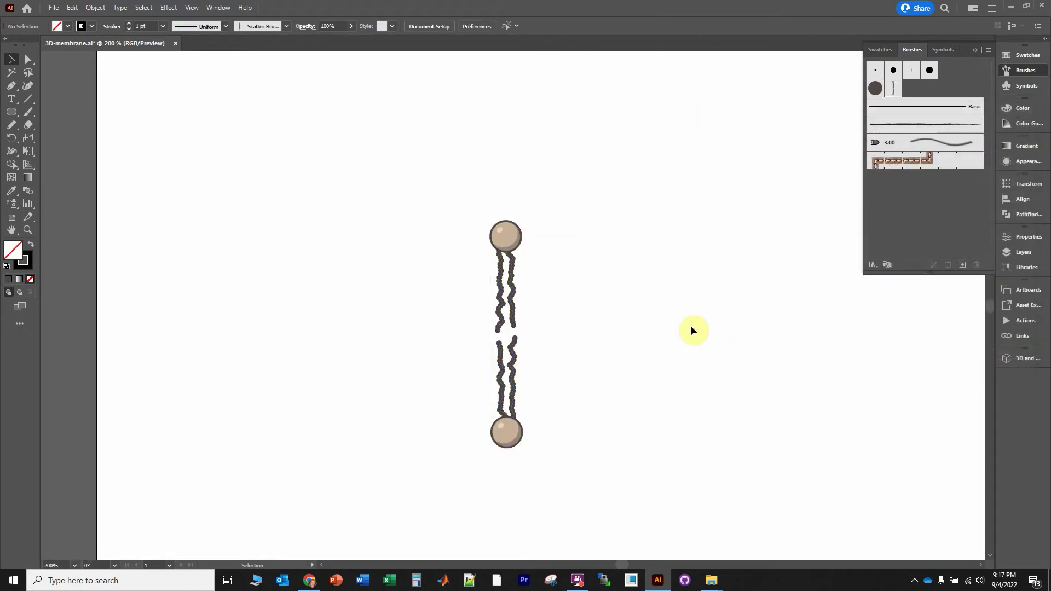
Step: Set the Pencil tool's fidelity to the maximum Smooth setting
scroll(682, 320, down, 4)
mouse_move(769, 270)
mouse_down()
mouse_move(478, 312)
mouse_move(371, 277)
mouse_move(307, 221)
mouse_move(279, 288)
mouse_up()
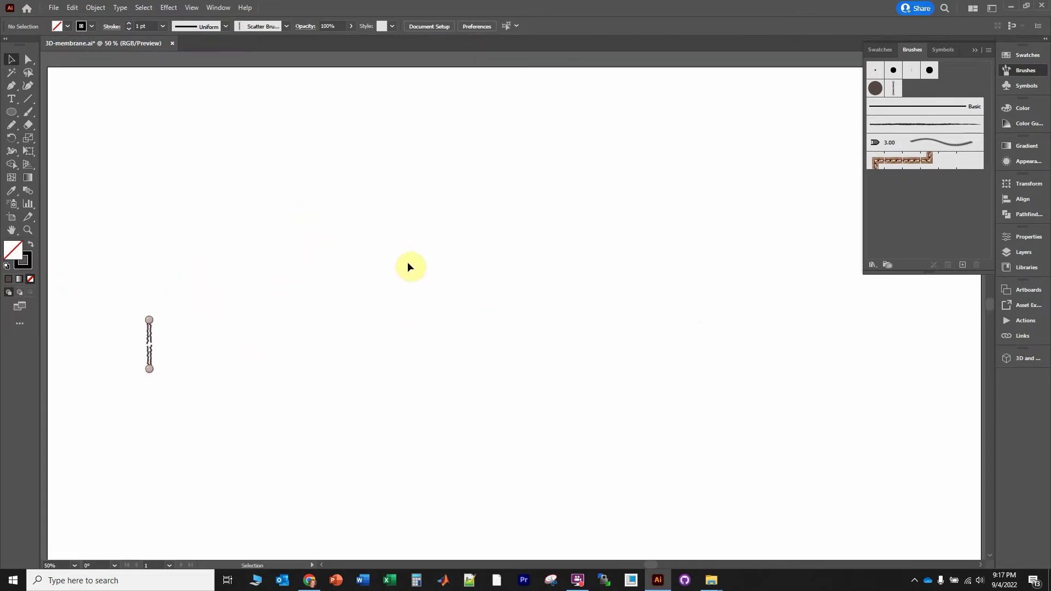
scroll(449, 301, down, 1)
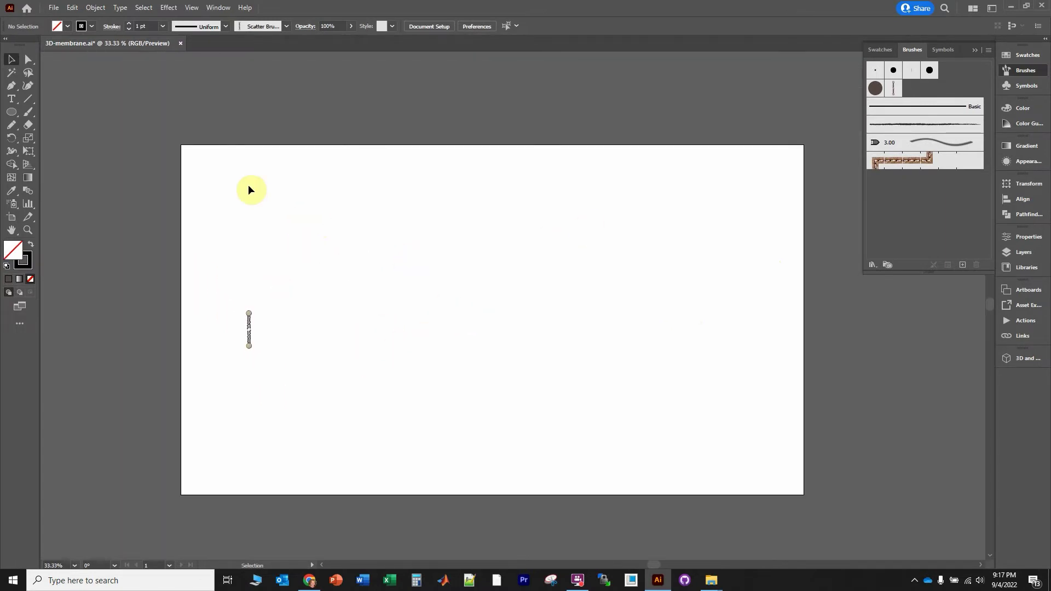
click(9, 131)
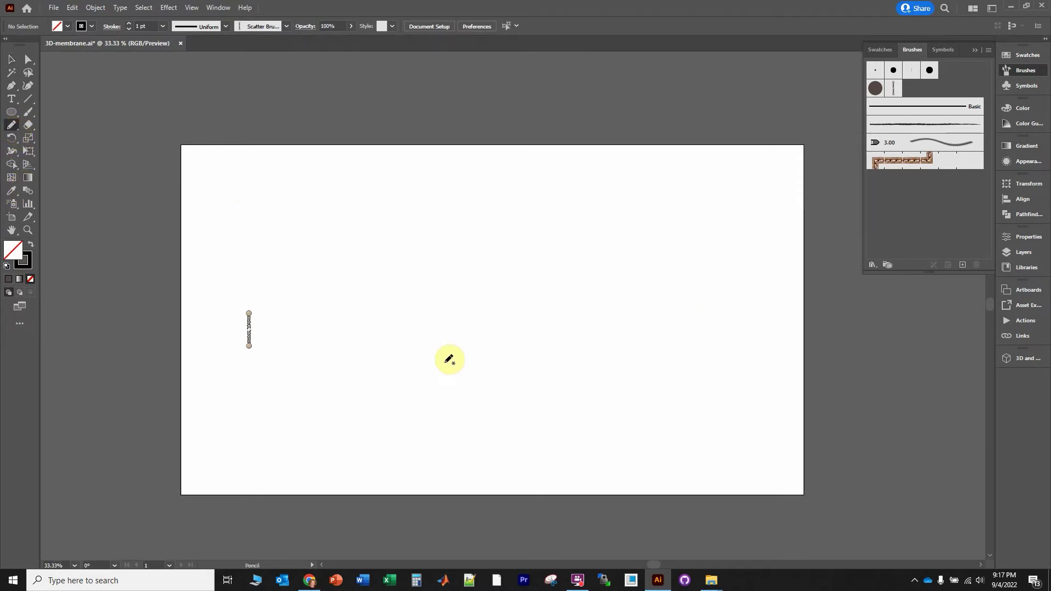
key(Return)
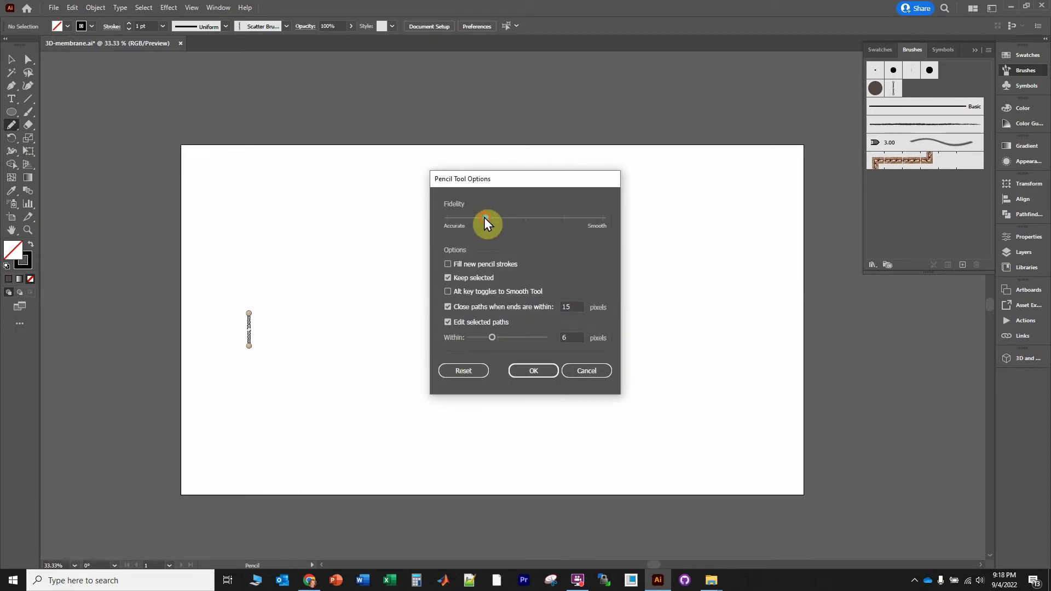
drag(484, 218, 607, 224)
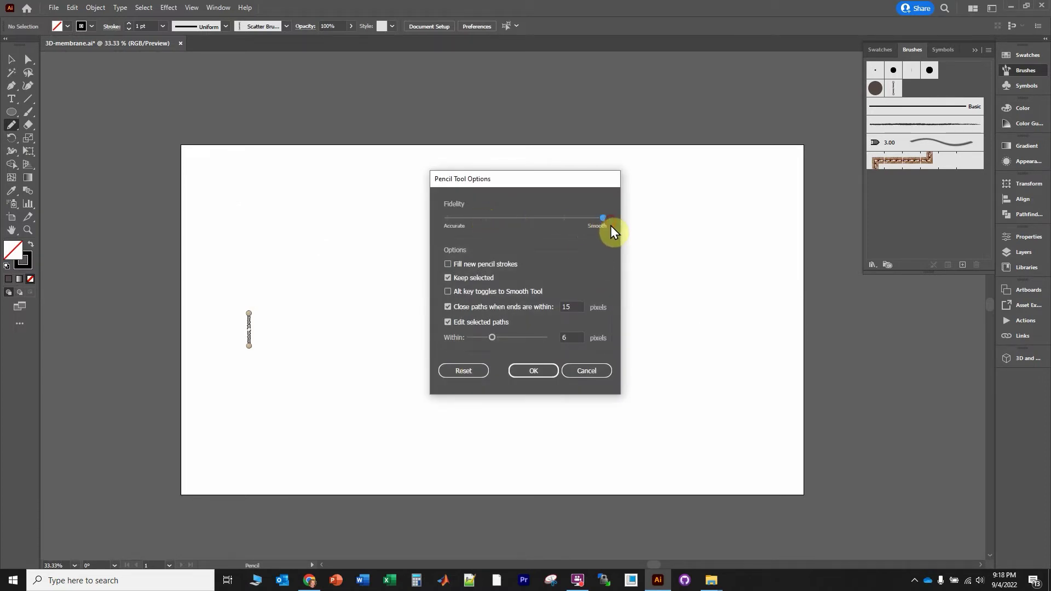
click(531, 370)
Step: Draw an S-shaped pencil path about 609 px wide and 375 px high mid-artboard and apply the lipid scatter brush to it
mouse_move(414, 337)
mouse_down()
mouse_move(466, 325)
mouse_move(511, 246)
mouse_move(566, 217)
mouse_move(609, 215)
mouse_up()
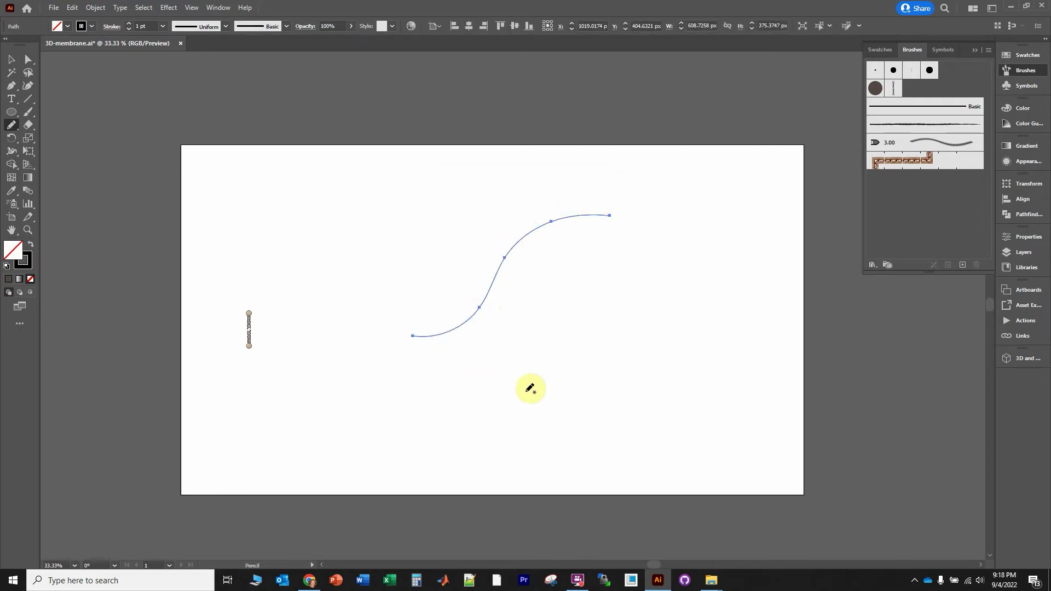
click(896, 90)
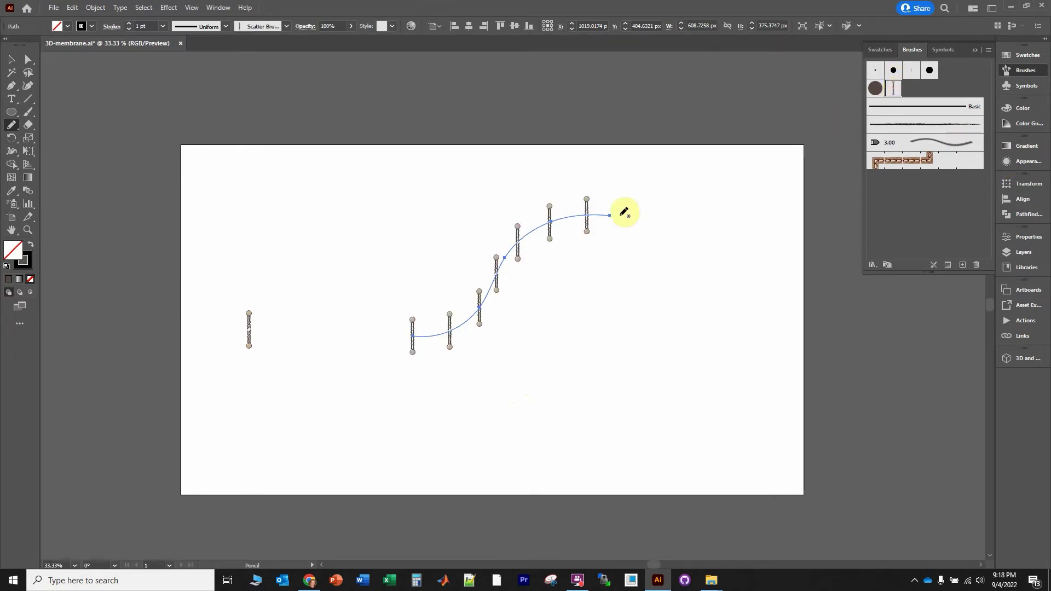
Step: Set the lipid pair scatter brush's spacing to 20% and apply the change to the existing strokes
double_click(893, 89)
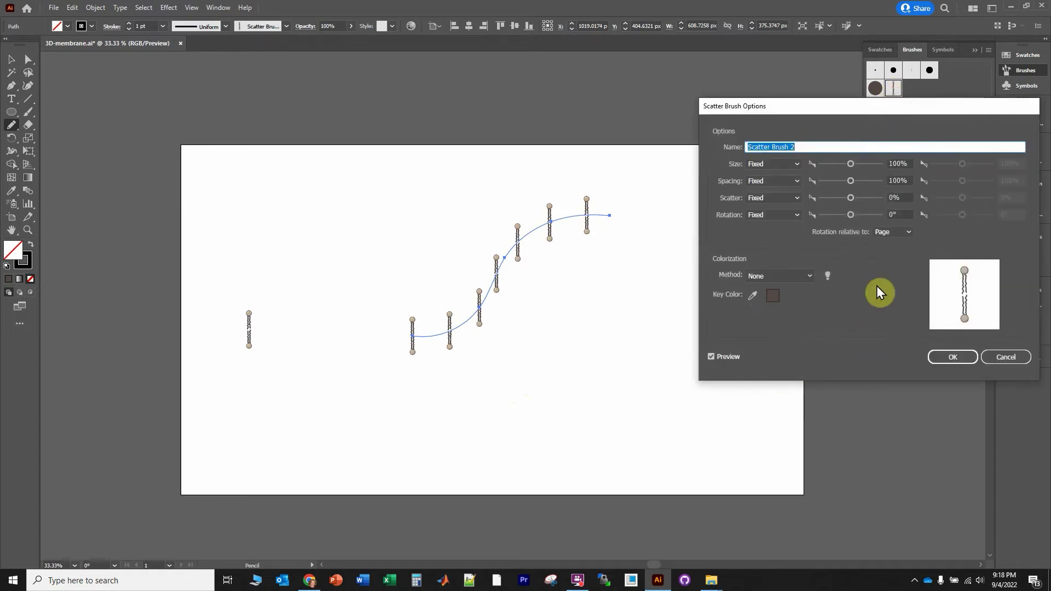
drag(850, 180, 828, 178)
drag(827, 184, 824, 181)
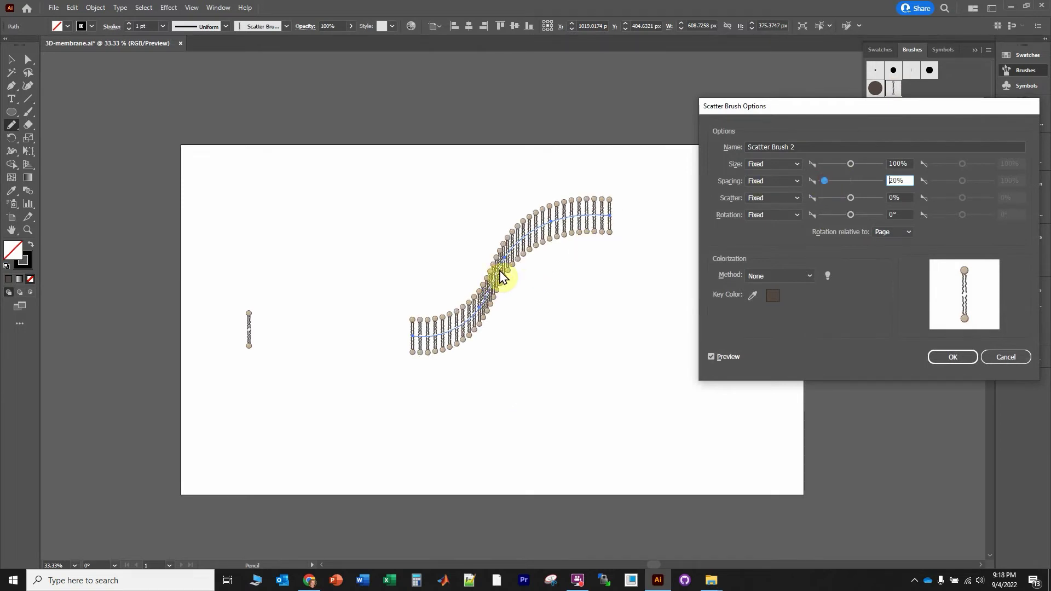
click(960, 360)
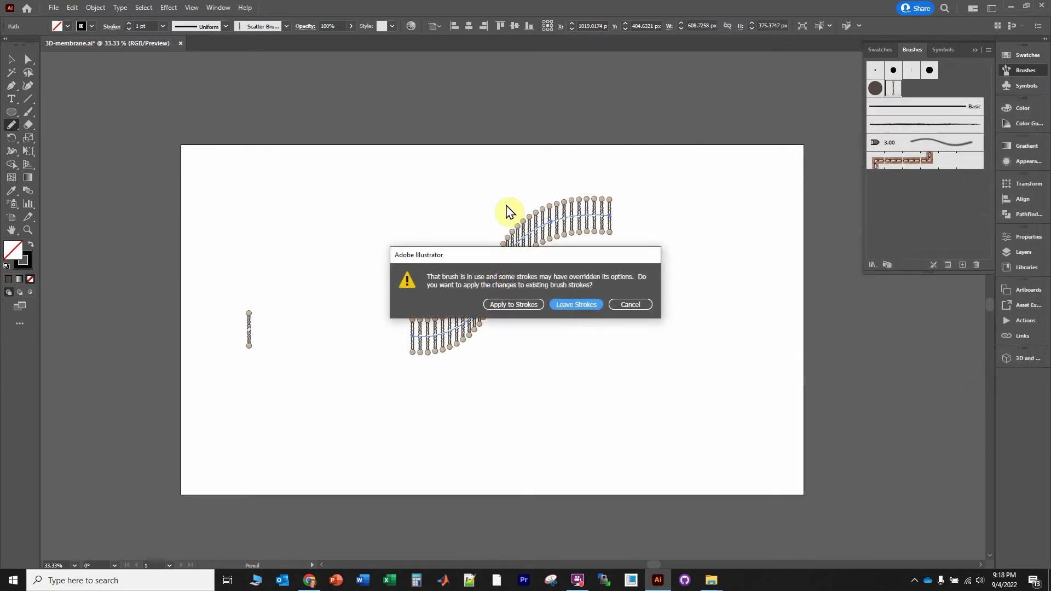
click(517, 305)
Step: Set the lipid pair scatter brush's spacing to 10% and apply the change to the existing strokes
scroll(490, 271, up, 2)
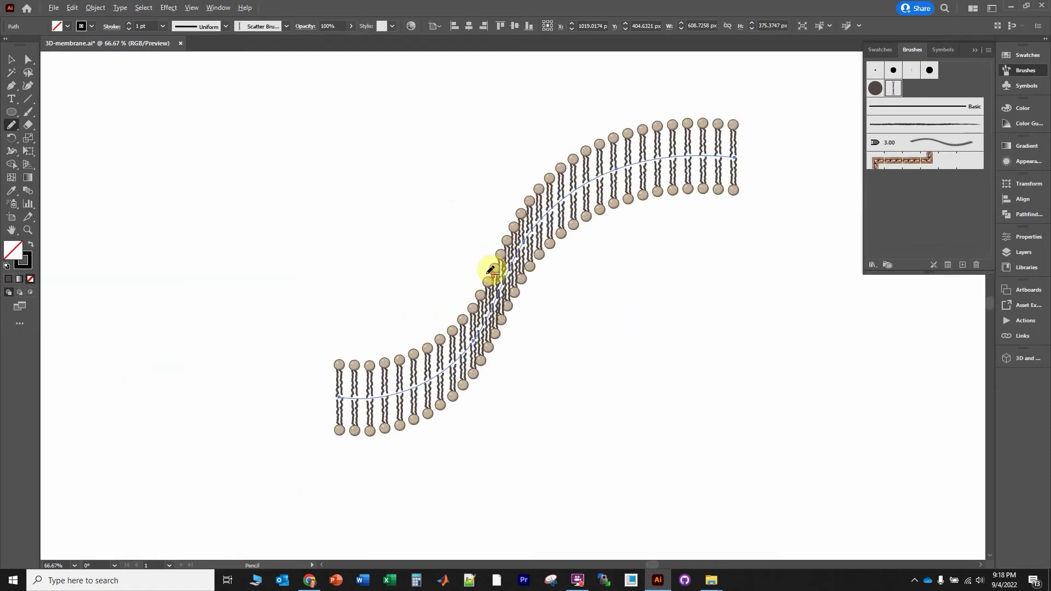
scroll(491, 271, up, 1)
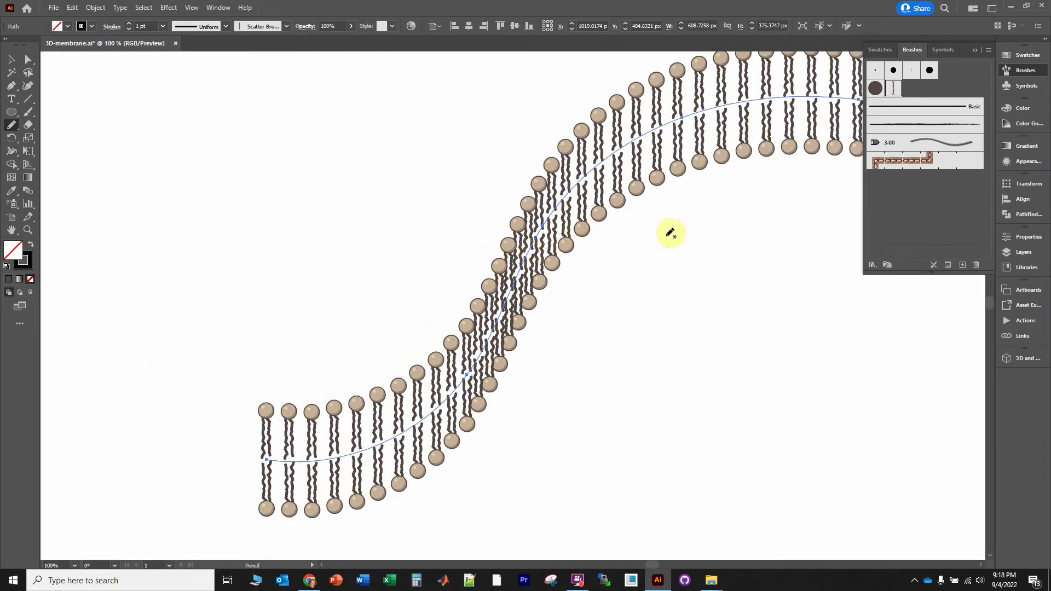
double_click(893, 89)
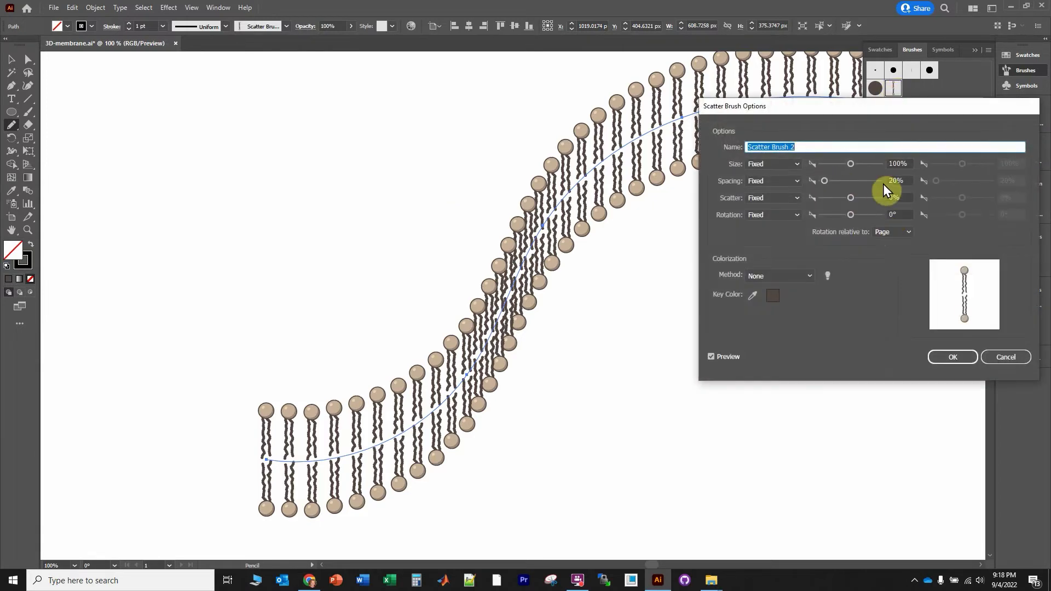
drag(824, 182, 823, 183)
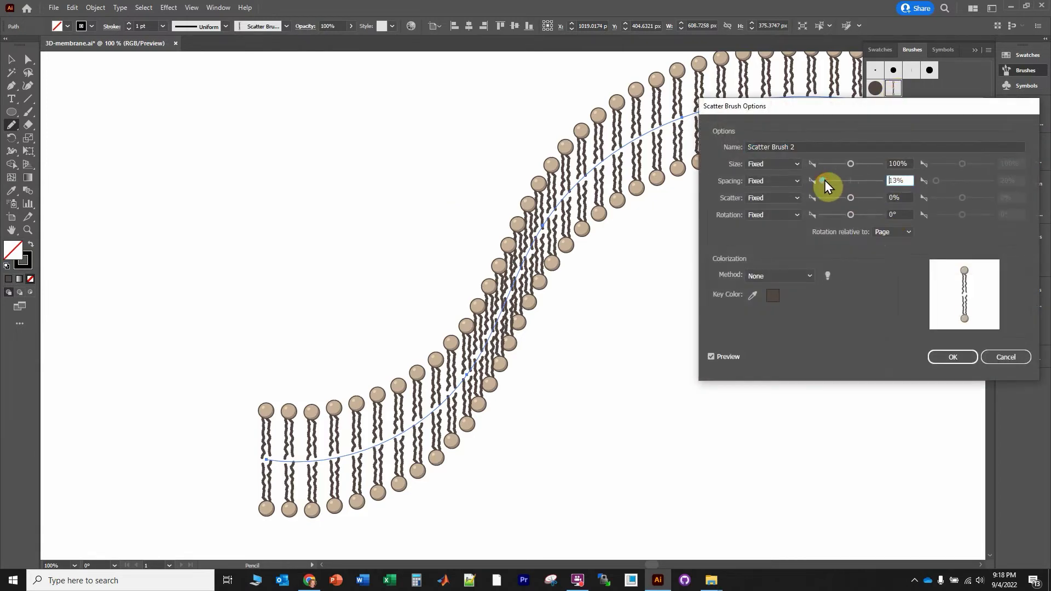
drag(825, 186, 824, 187)
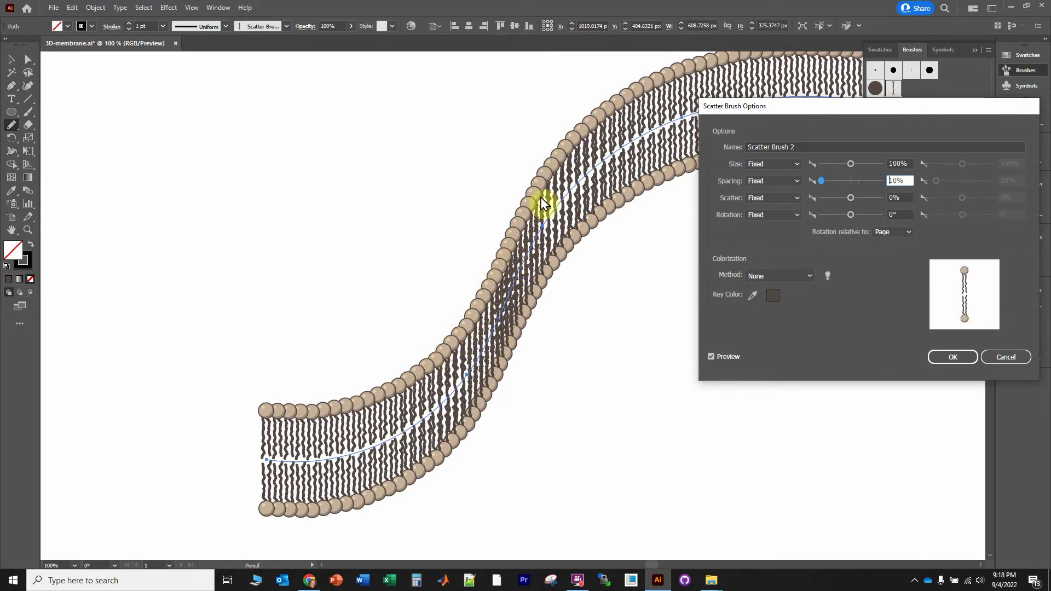
click(953, 359)
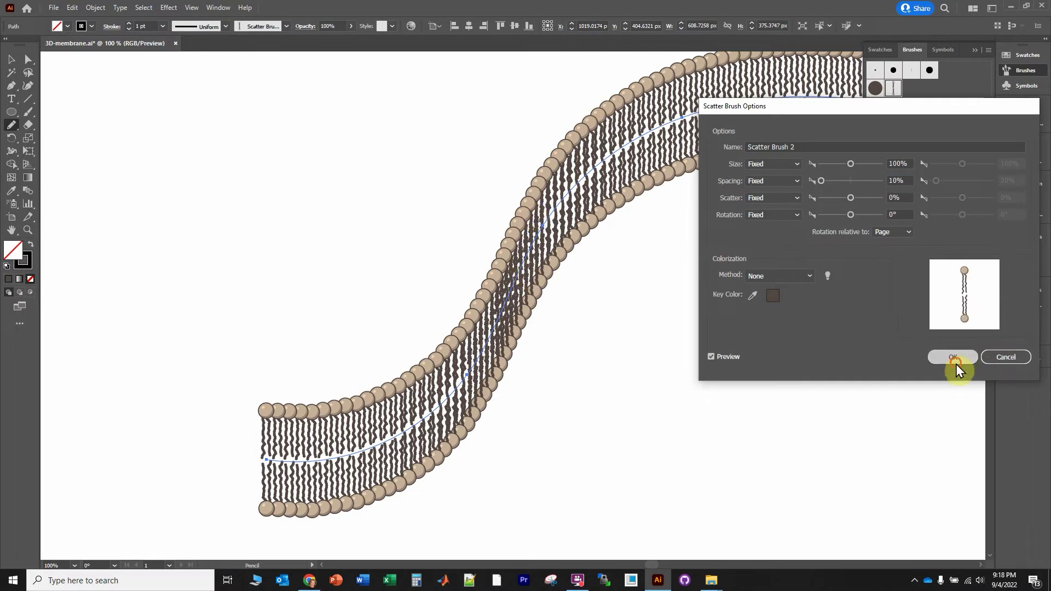
click(512, 304)
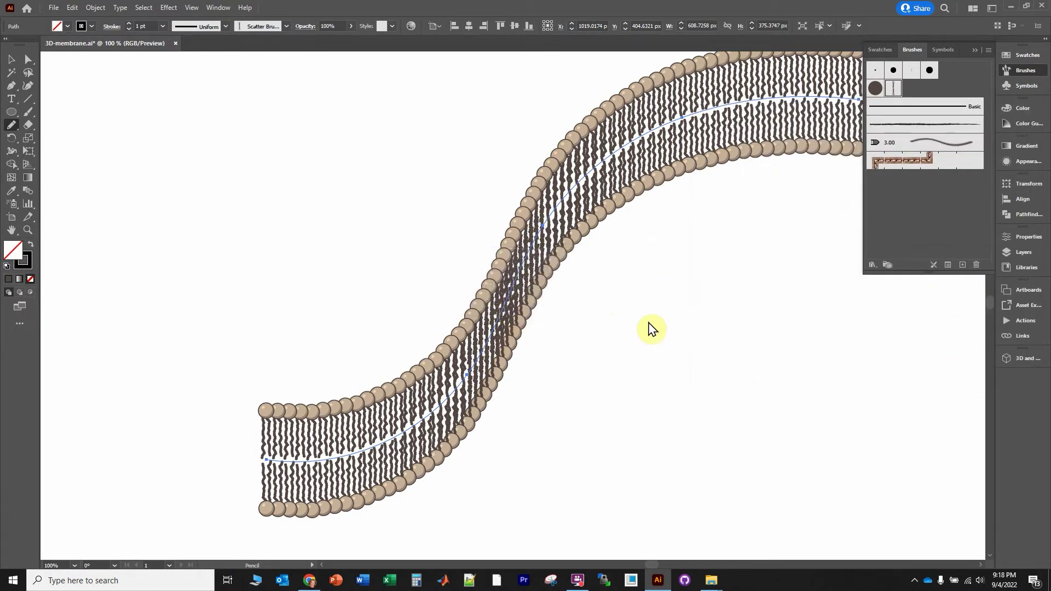
Step: Move the anchor point at the lower-left end of the membrane path straight down about 18 px to Y 608 px
scroll(727, 332, down, 3)
scroll(728, 332, up, 1)
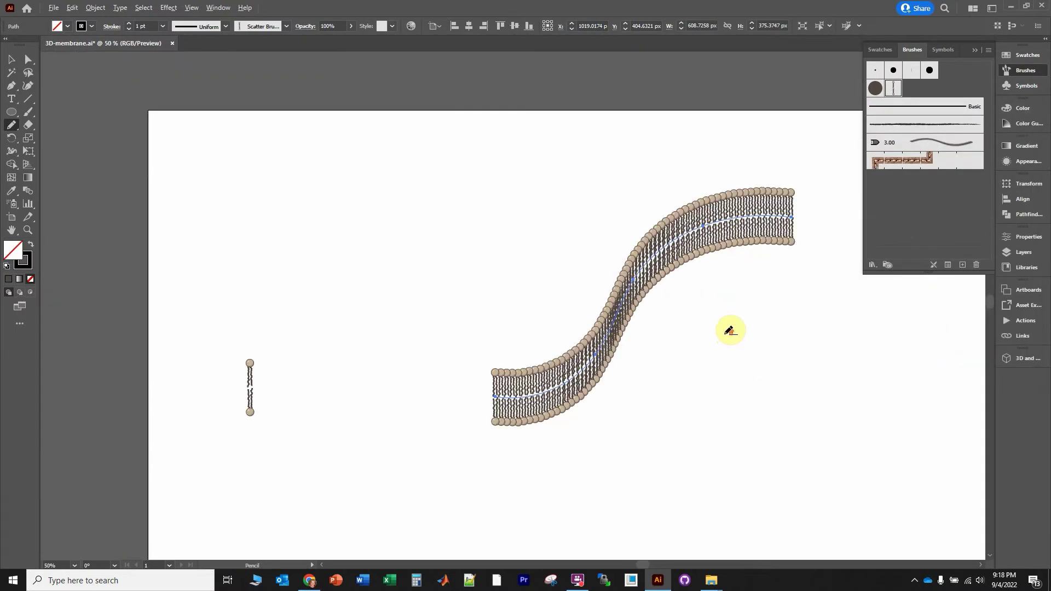
click(9, 59)
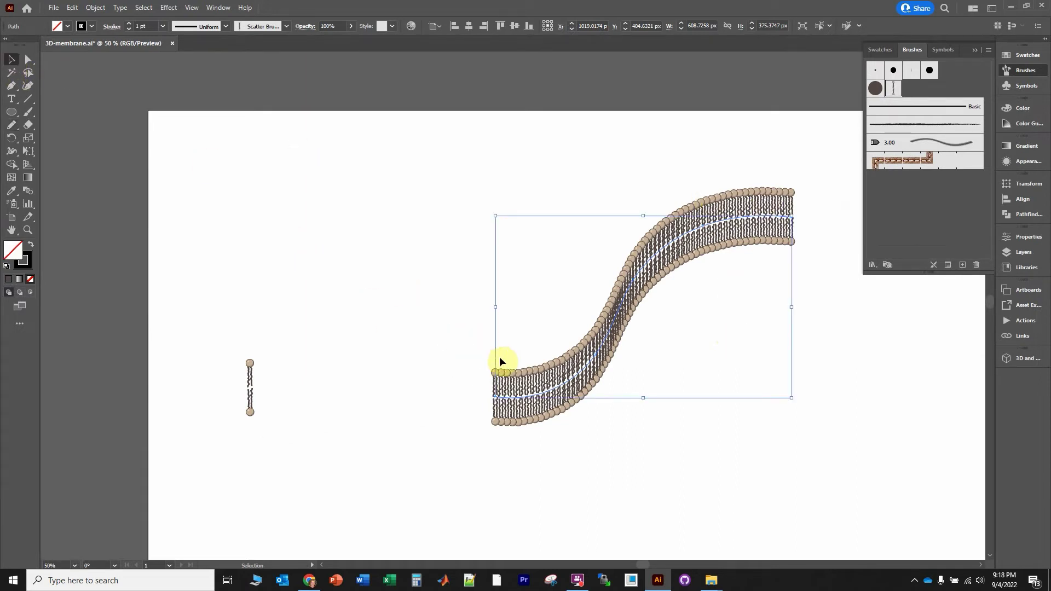
click(452, 351)
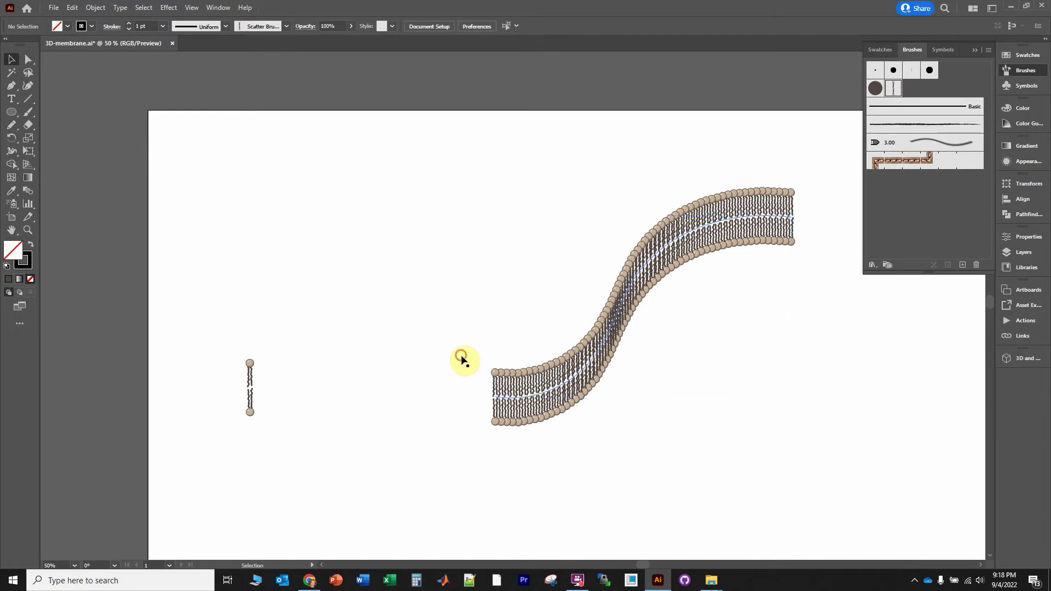
scroll(499, 387, up, 5)
click(509, 433)
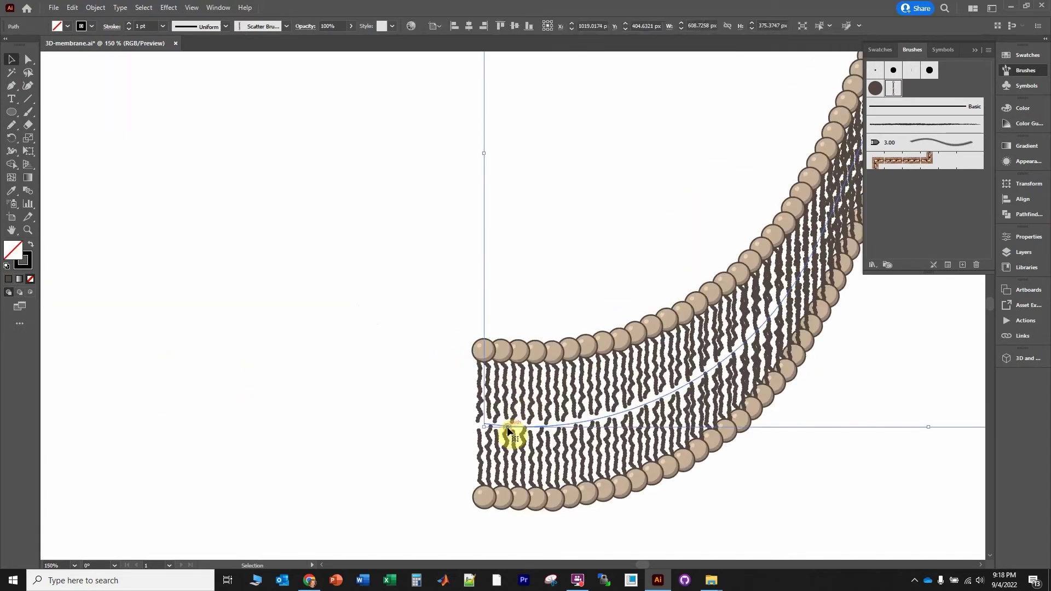
click(28, 60)
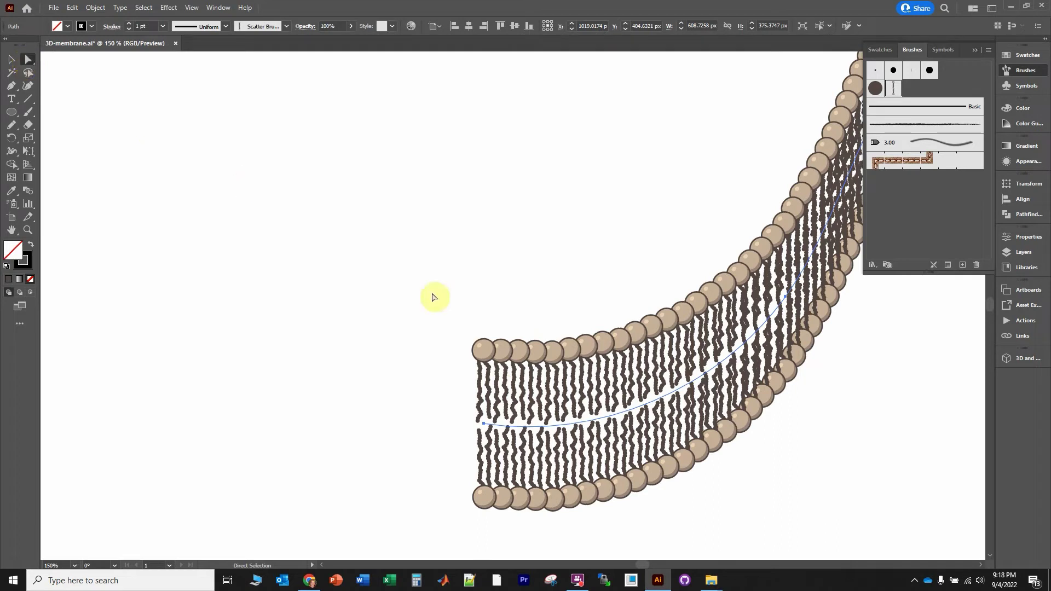
click(485, 428)
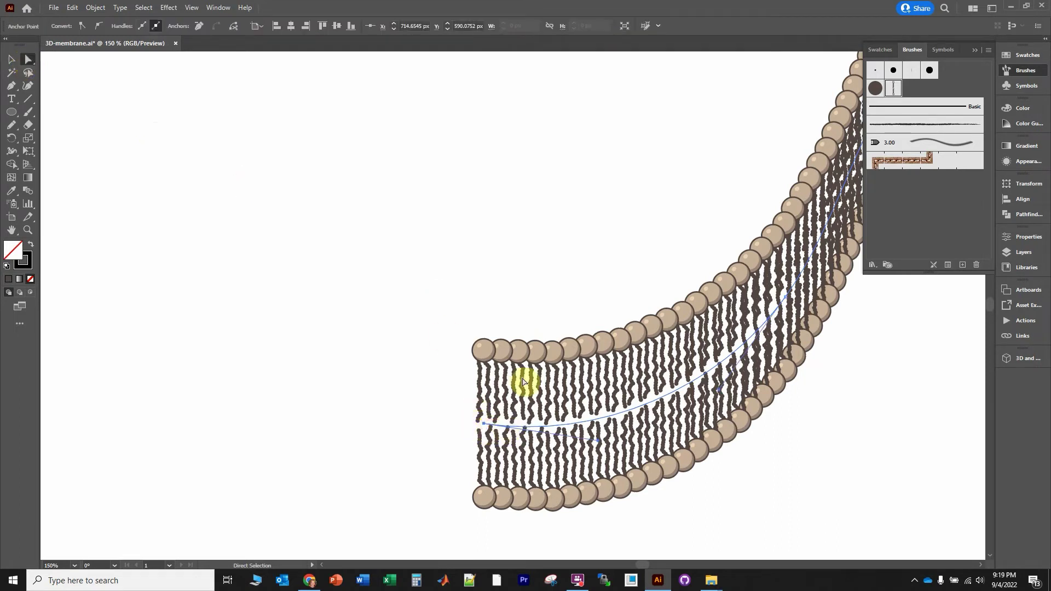
click(486, 428)
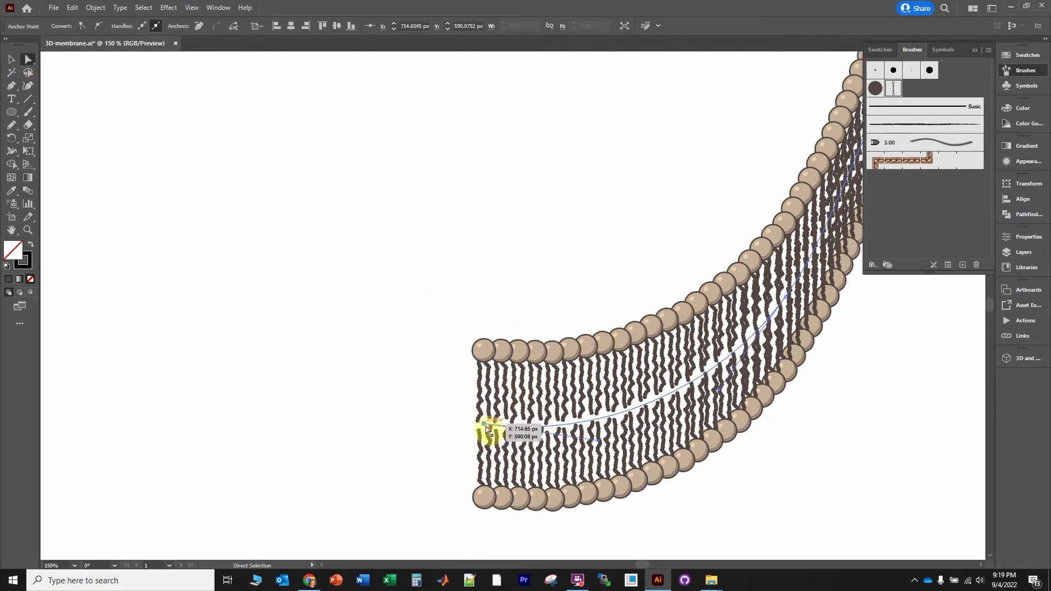
drag(484, 427, 484, 451)
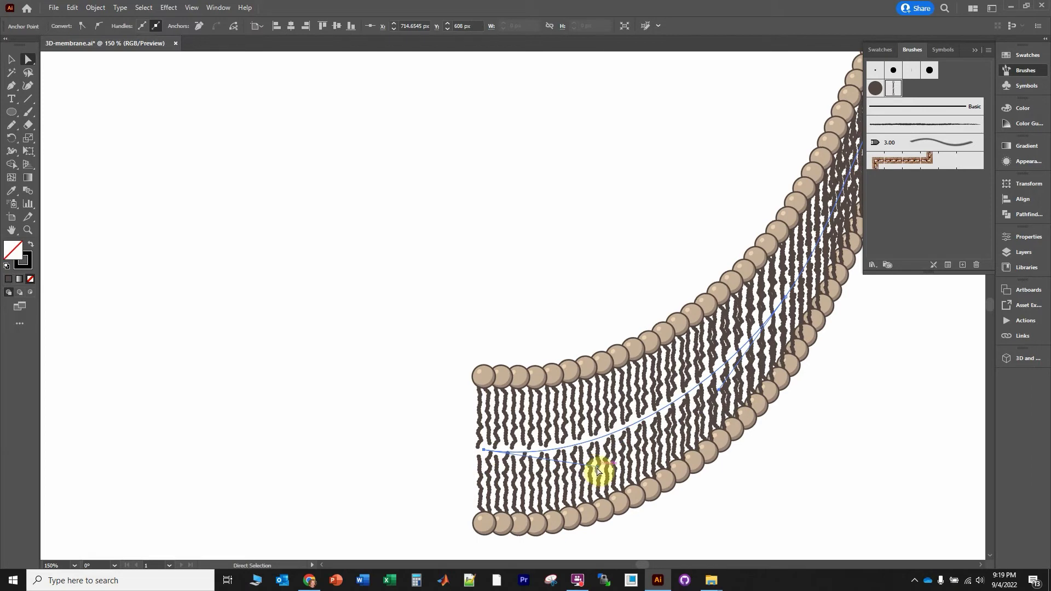
Step: Raise the direction handle of the lower-left end anchor so the path slopes gently upward from its end, and deselect the path
drag(597, 470, 604, 444)
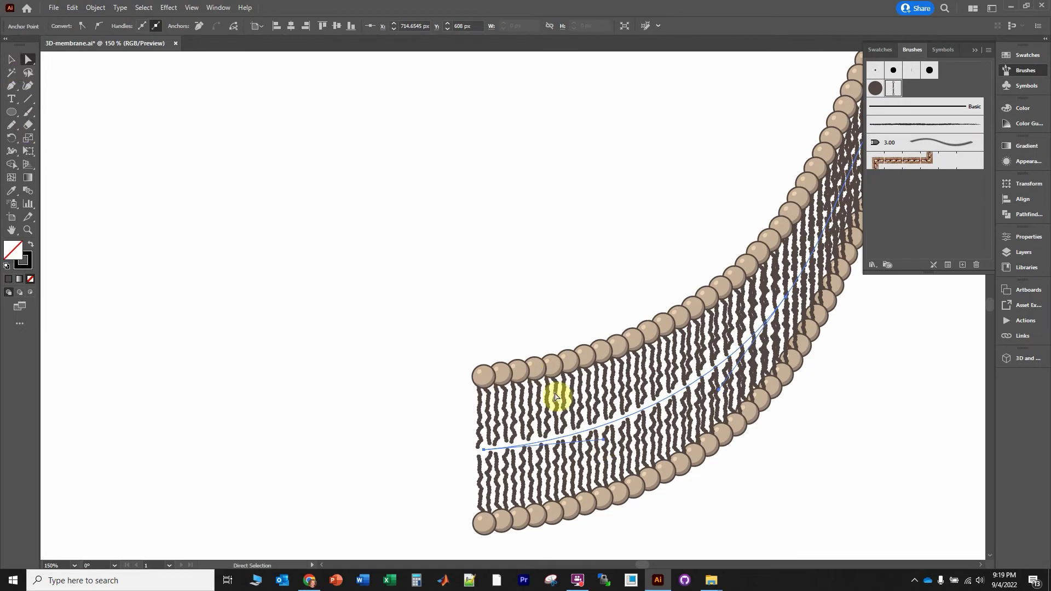
click(11, 58)
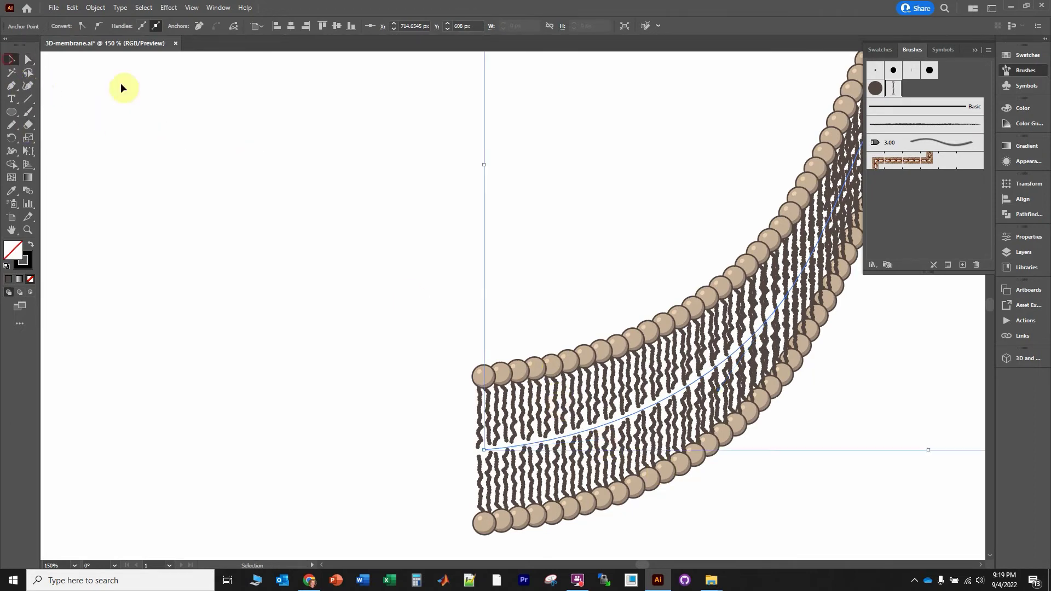
click(550, 274)
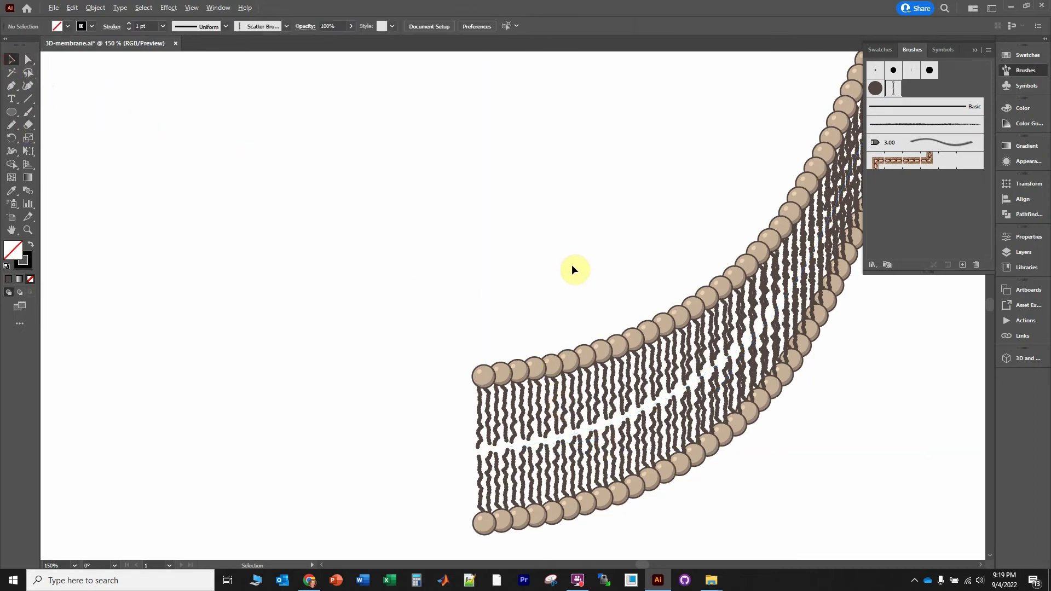
Step: Move the whole curved membrane down and to the right, centring it at about X 1099 px, Y 566 px
key(ctrl+minus)
key(ctrl+minus)
key(ctrl+minus)
drag(556, 269, 499, 305)
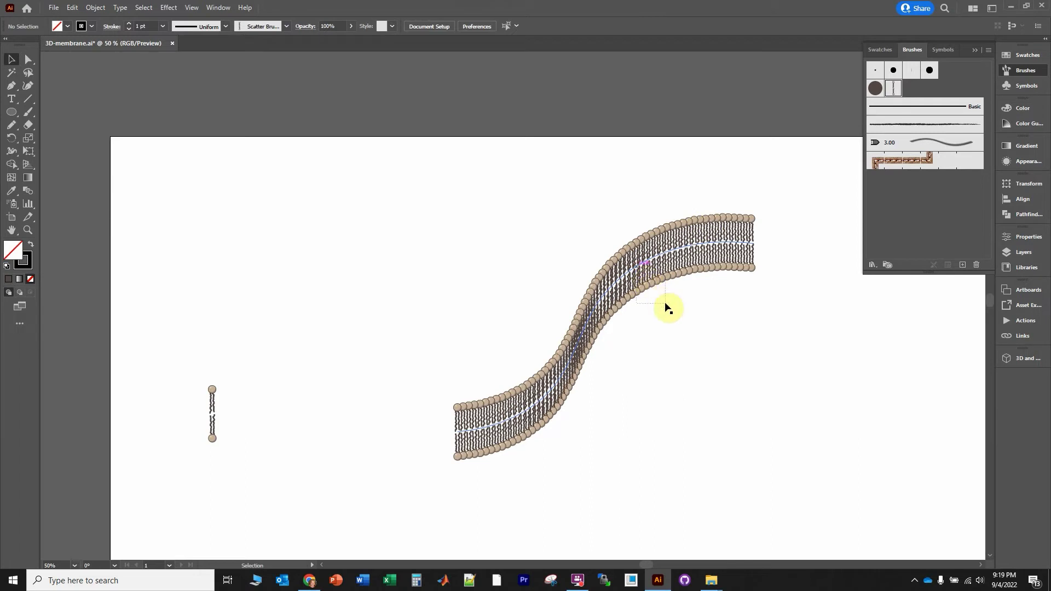
click(647, 278)
drag(638, 265, 530, 313)
click(530, 314)
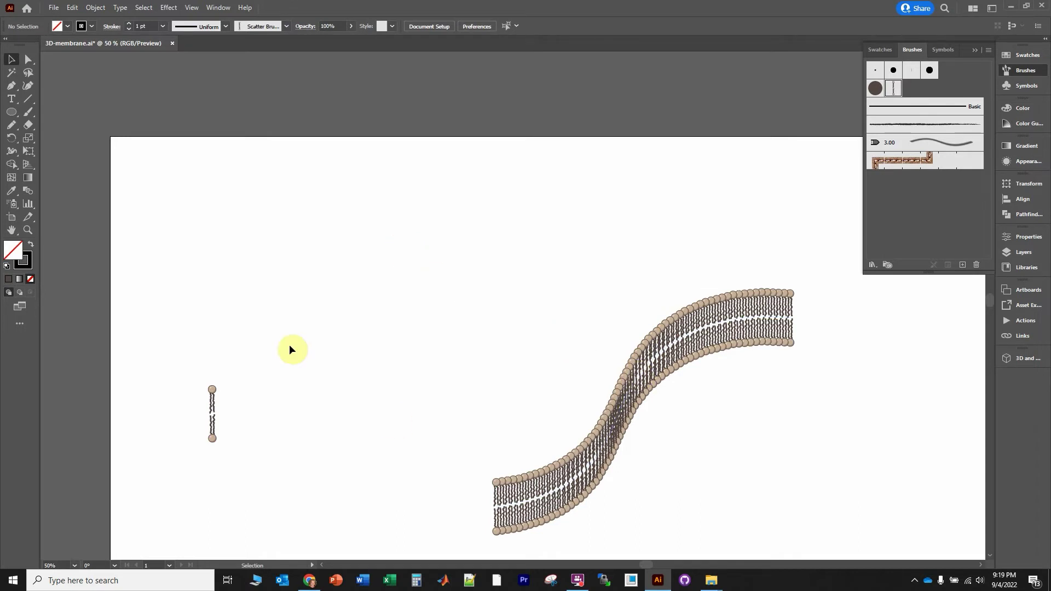
Step: Copy the upper lipid's round head from inside its group and paste it outside the group near the membrane's lower-left end
scroll(160, 401, up, 4)
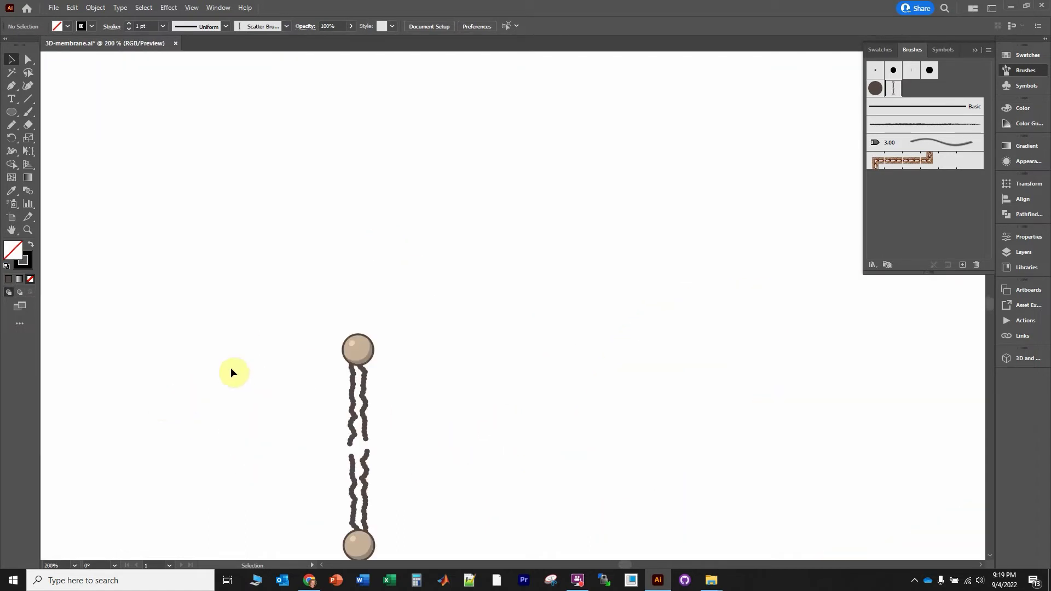
double_click(362, 348)
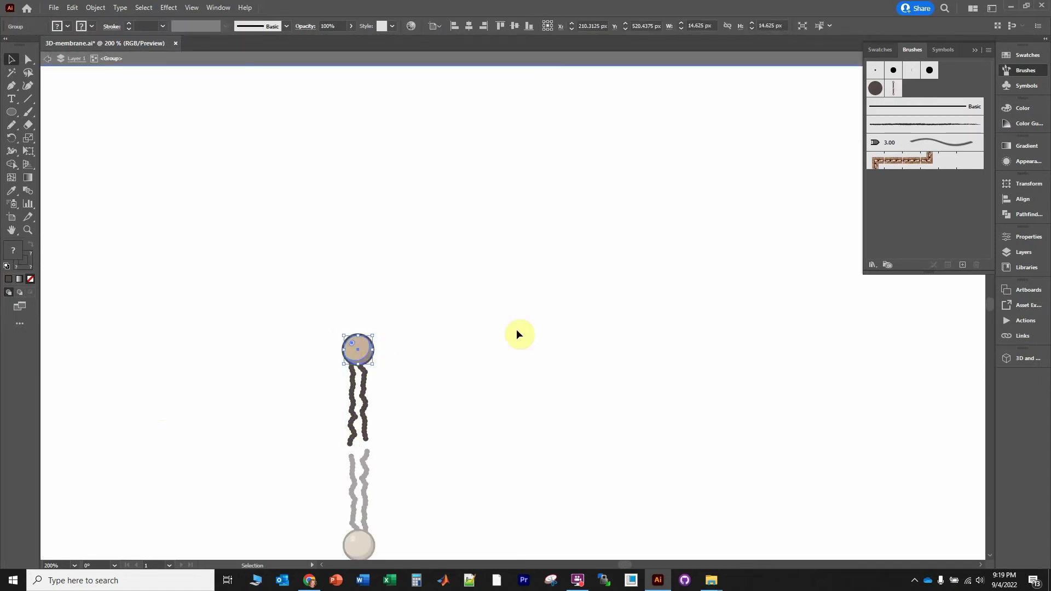
key(a)
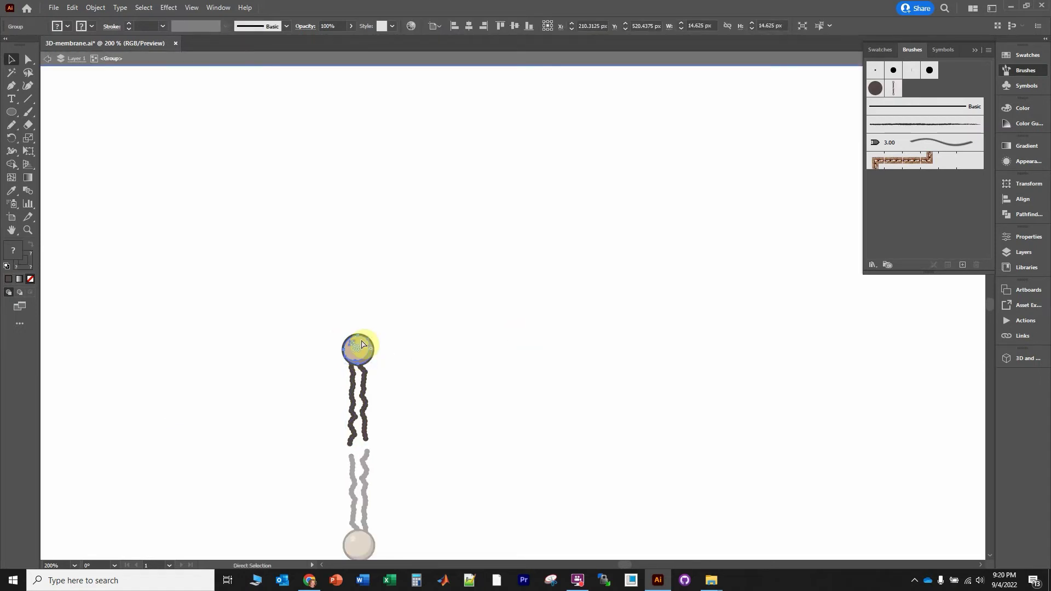
key(v)
double_click(547, 330)
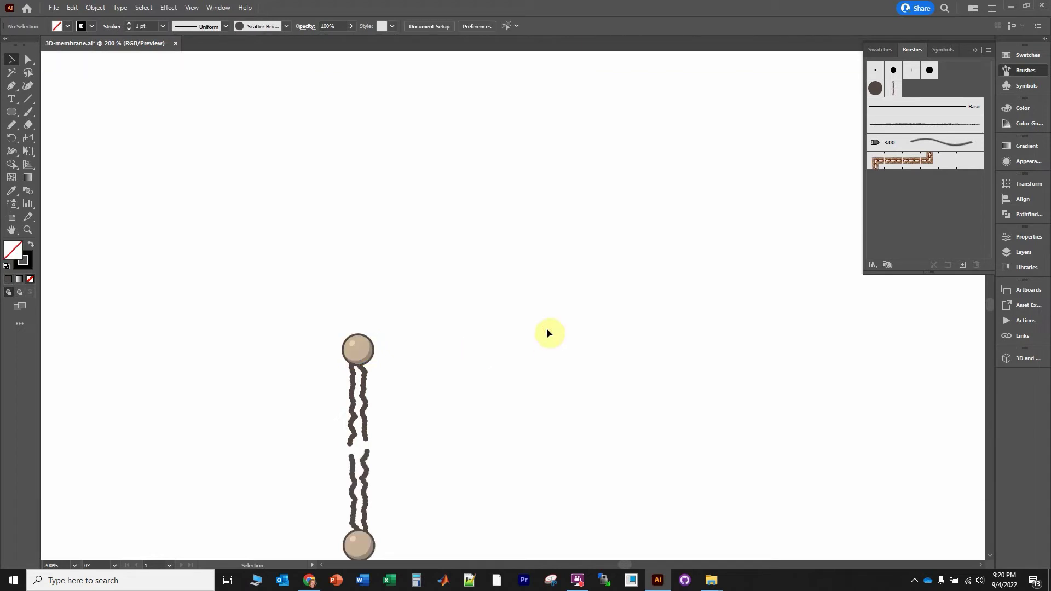
scroll(589, 386, down, 2)
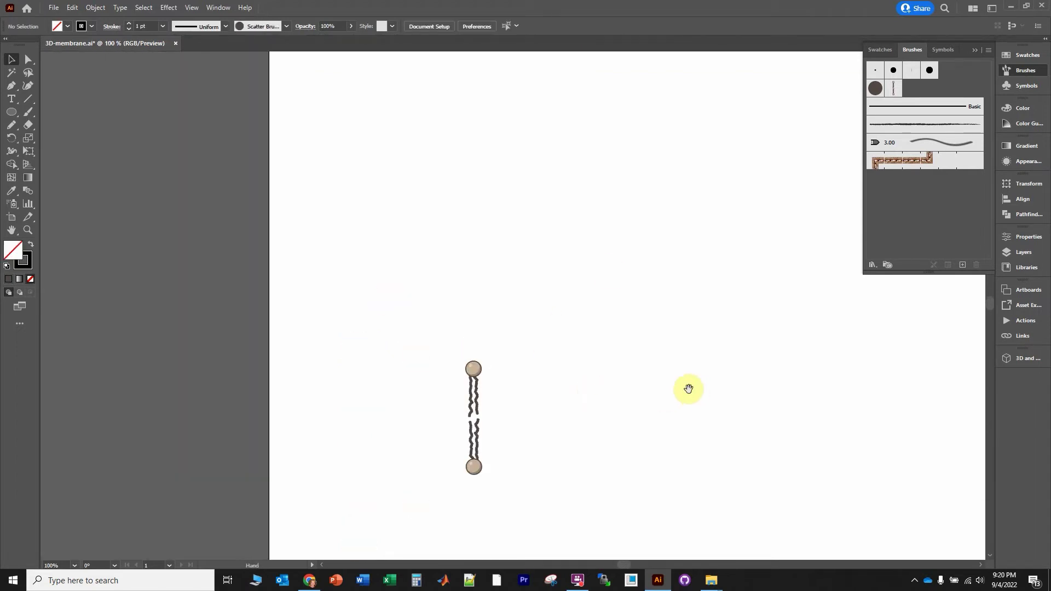
drag(687, 387, 233, 235)
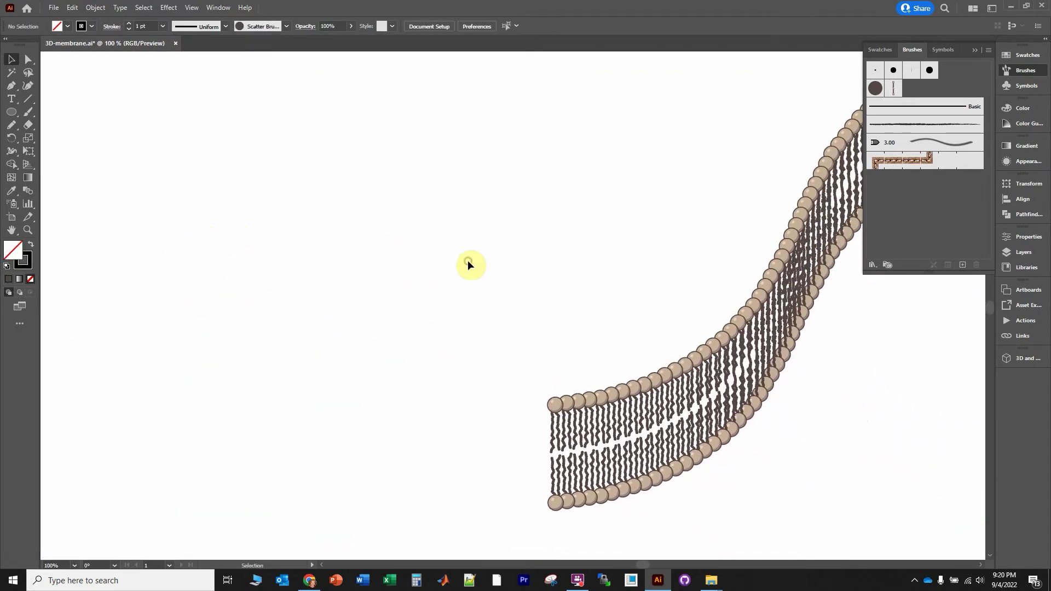
key(ctrl+v)
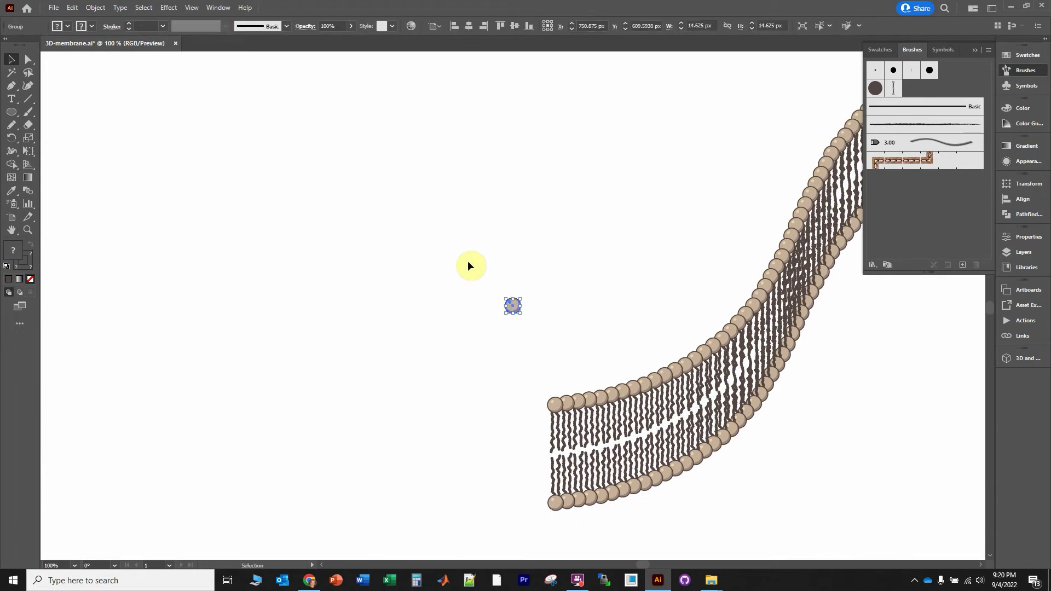
click(582, 269)
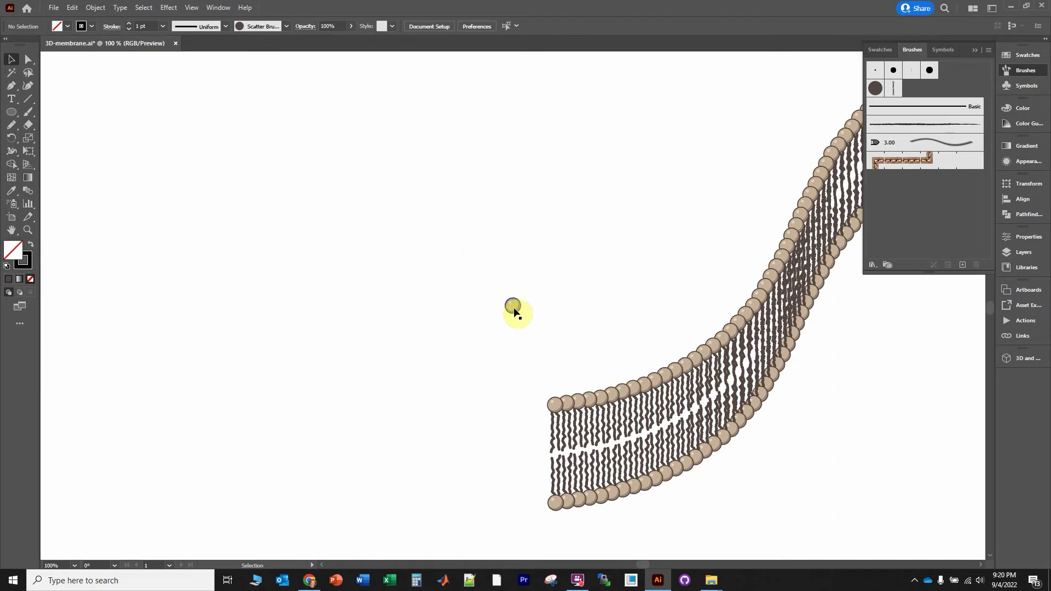
Step: Create a new scatter brush from the pasted lipid head, keeping the default brush options
drag(513, 307, 918, 201)
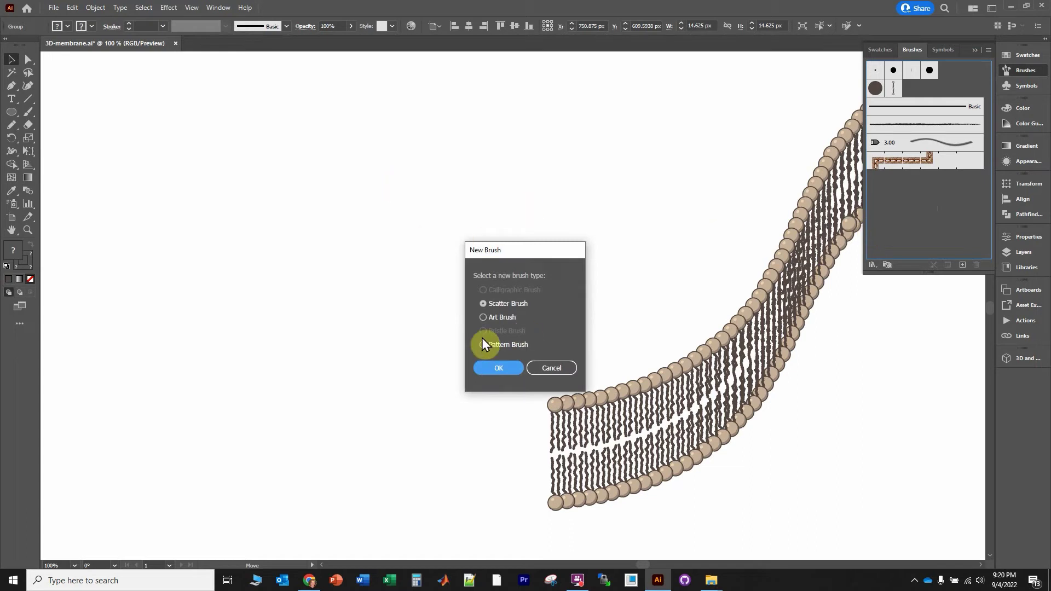
click(497, 369)
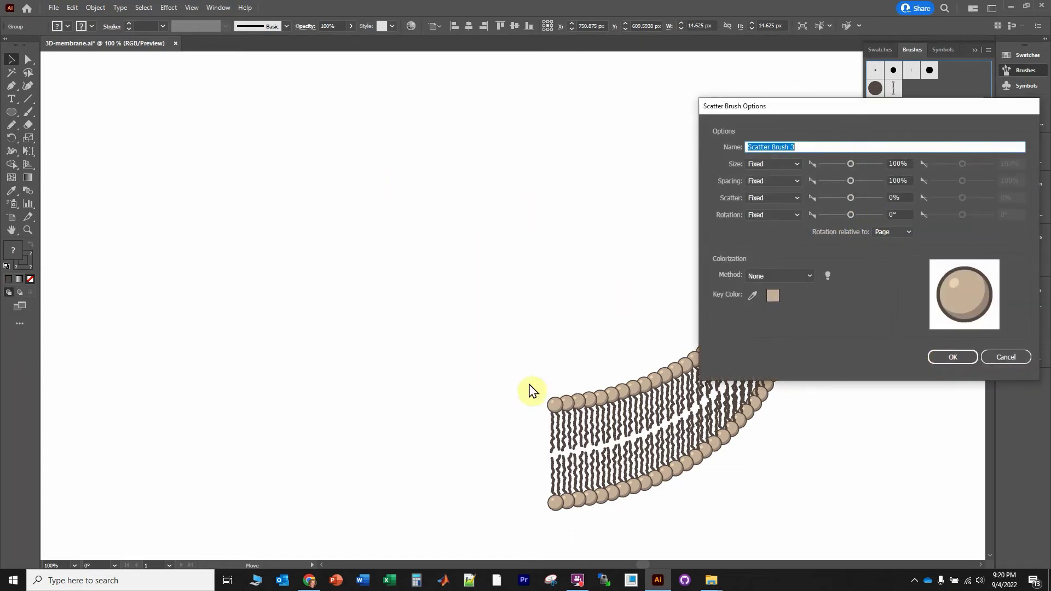
click(957, 359)
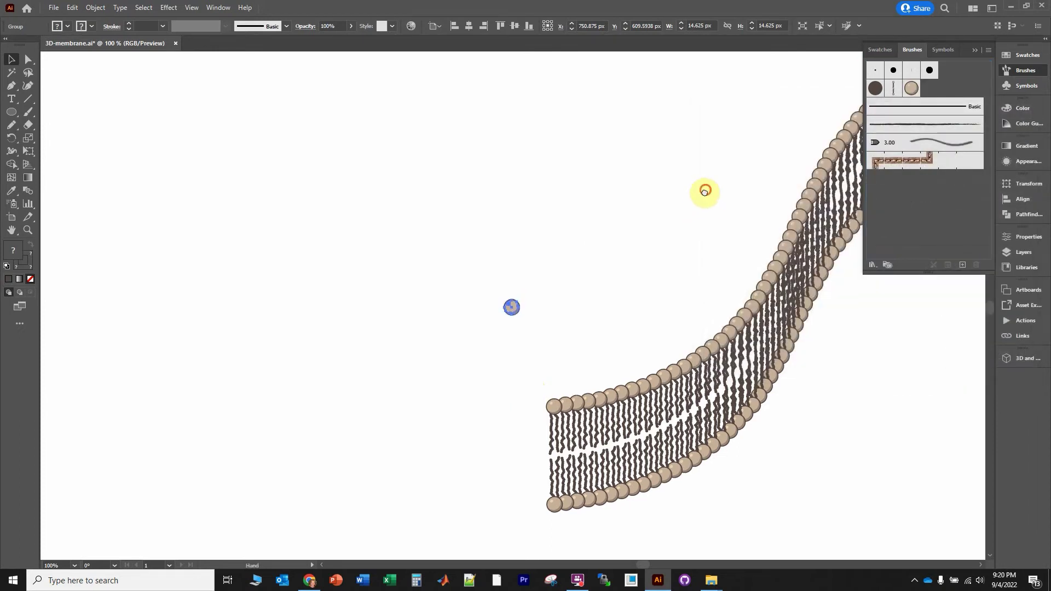
Step: Move the loose lipid head down and left, clear of the membrane, and select the curved membrane path
drag(704, 190, 514, 251)
drag(324, 371, 100, 501)
click(171, 476)
click(552, 433)
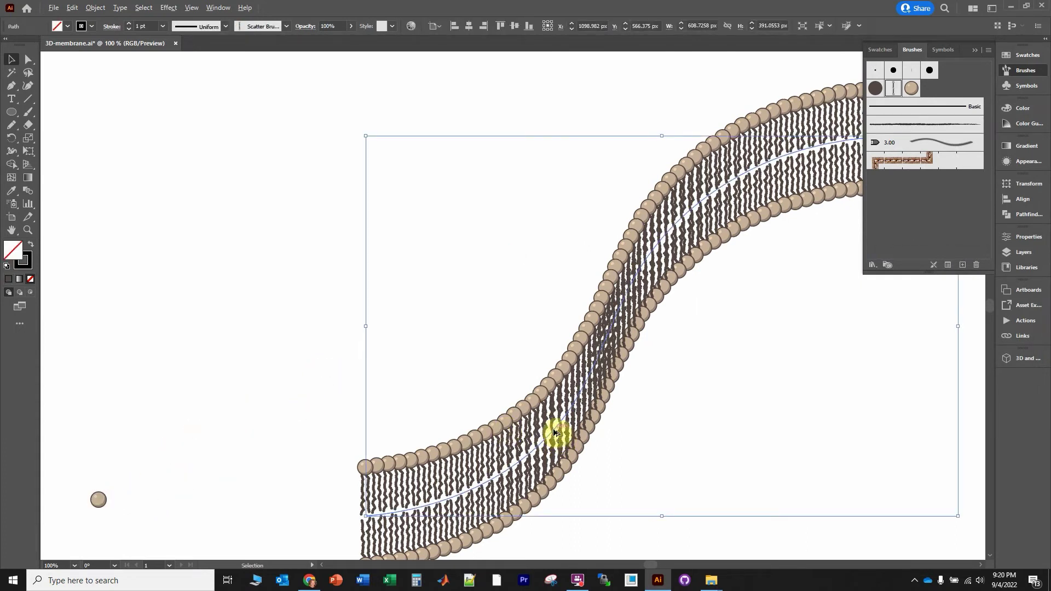
Step: Place a copy of the membrane path, stroked with the lipid head scatter brush, along the membrane's upper edge at about X 1088 px, Y 511 px
drag(553, 432, 412, 305)
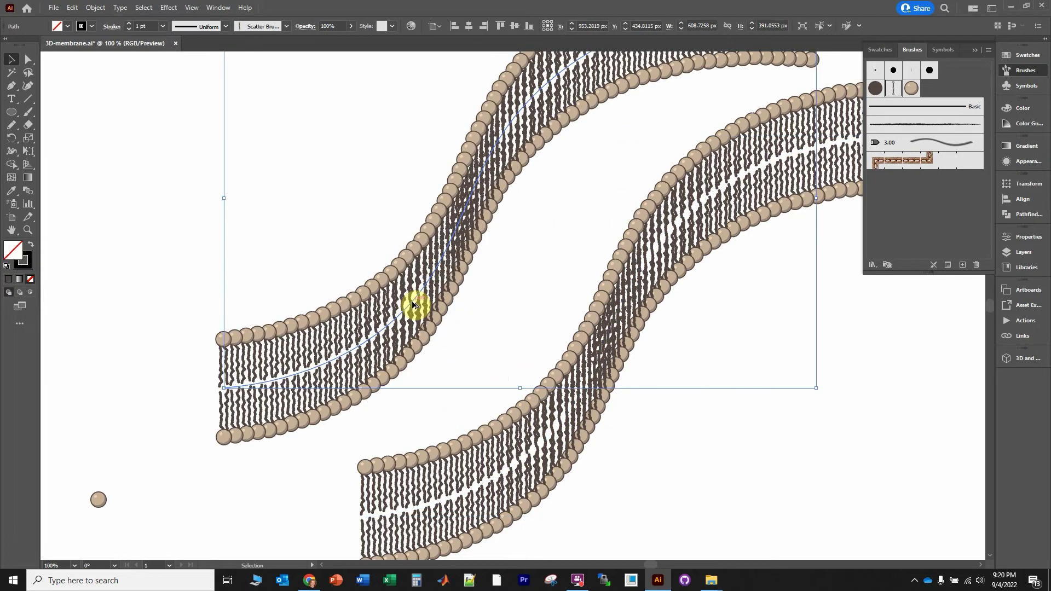
click(910, 89)
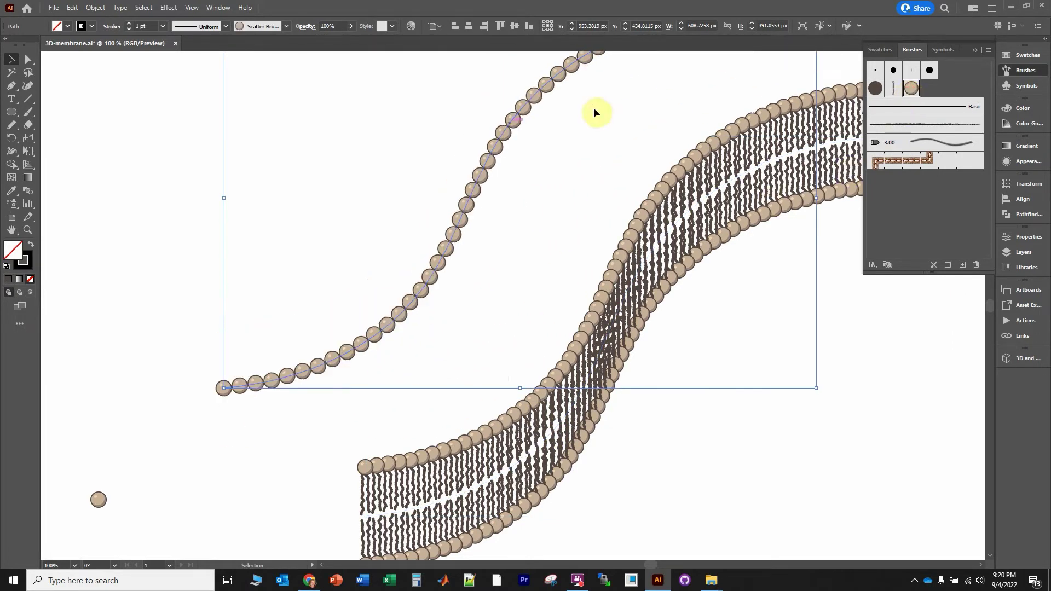
mouse_move(479, 179)
mouse_down()
mouse_move(584, 228)
mouse_move(609, 253)
mouse_up()
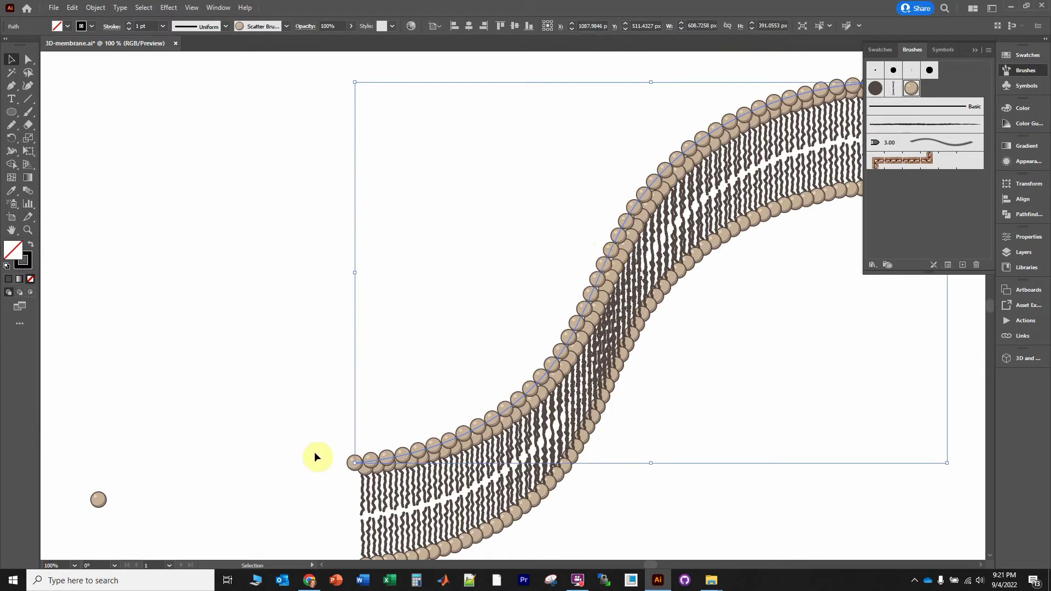
key(a)
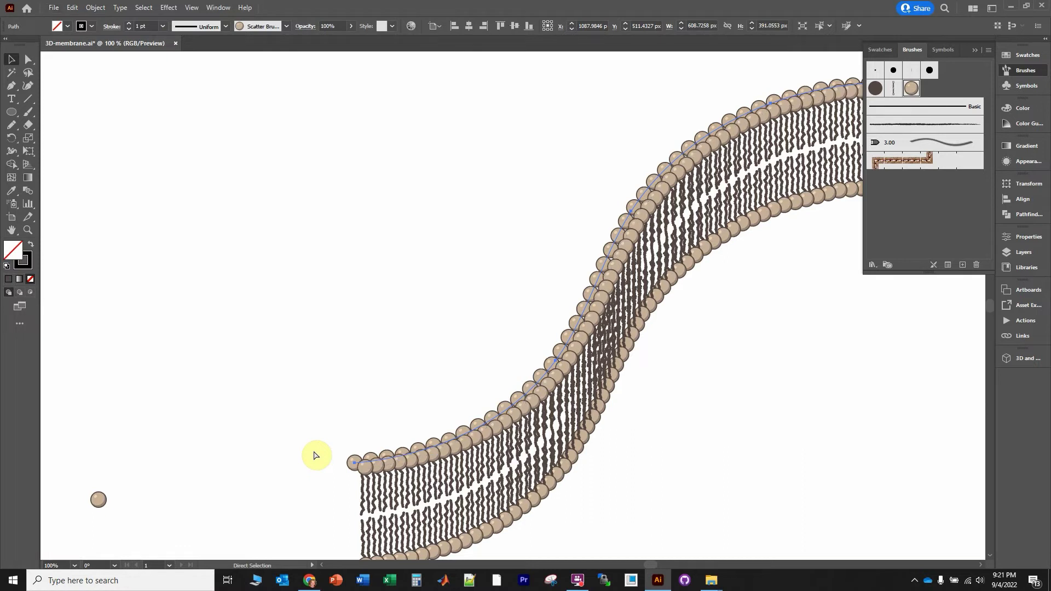
key(v)
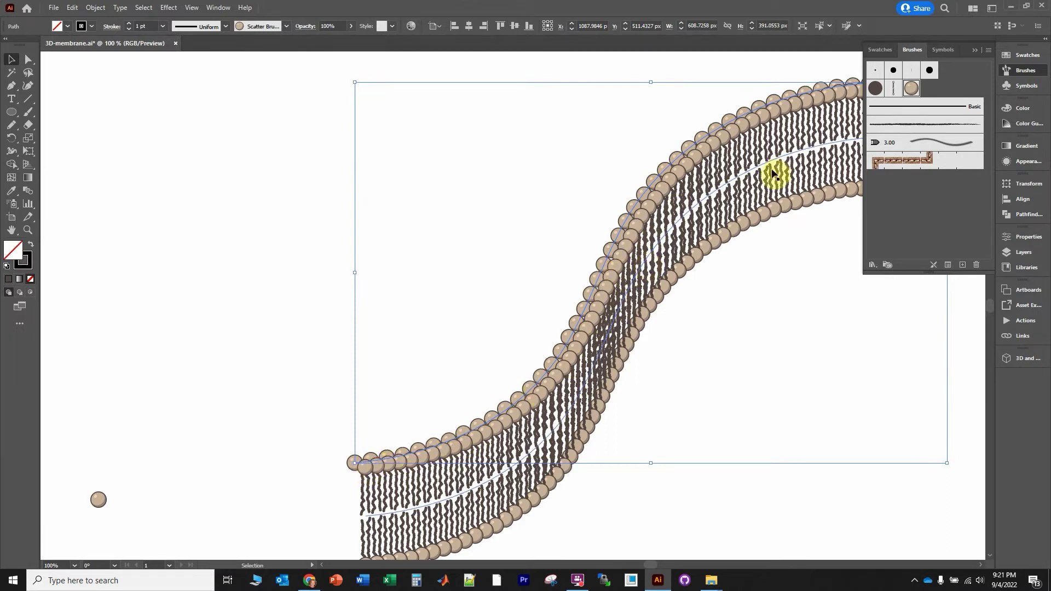
Step: Set the lipid head scatter brush's spacing to 66% and apply the change to the existing strokes
double_click(911, 89)
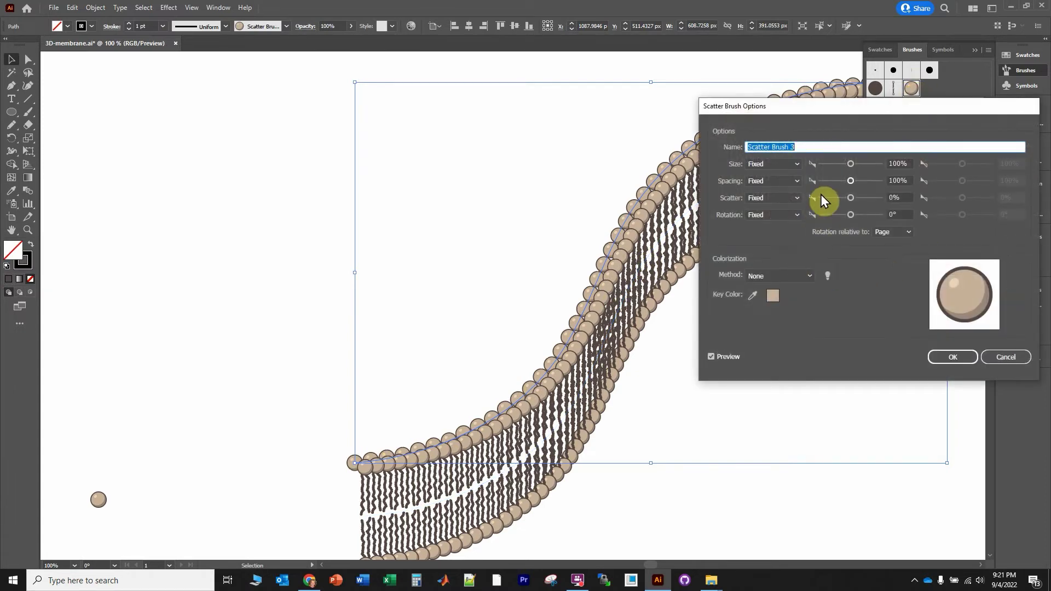
drag(851, 180, 840, 179)
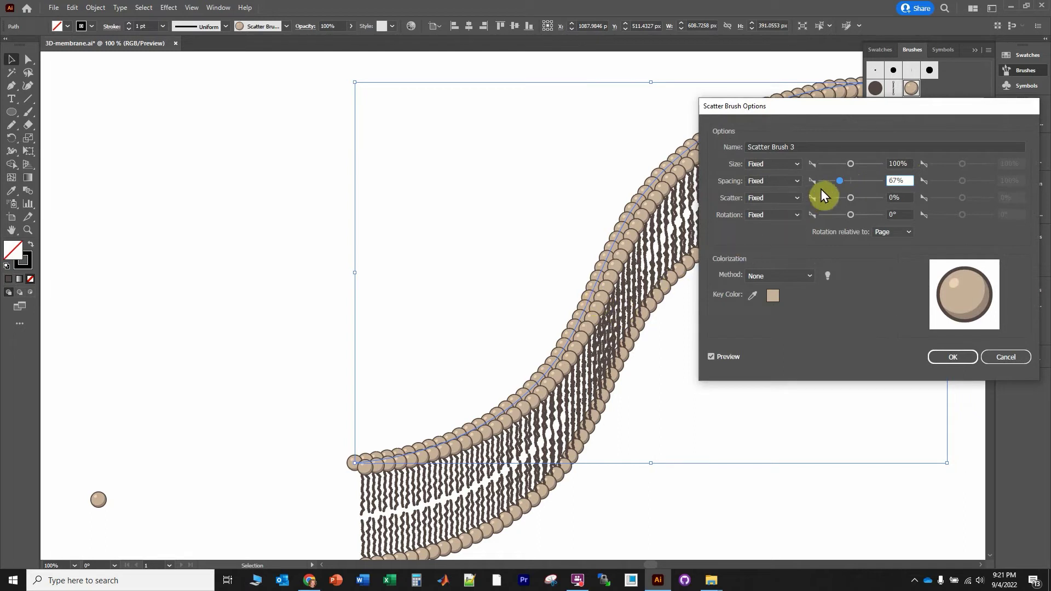
drag(839, 183, 839, 182)
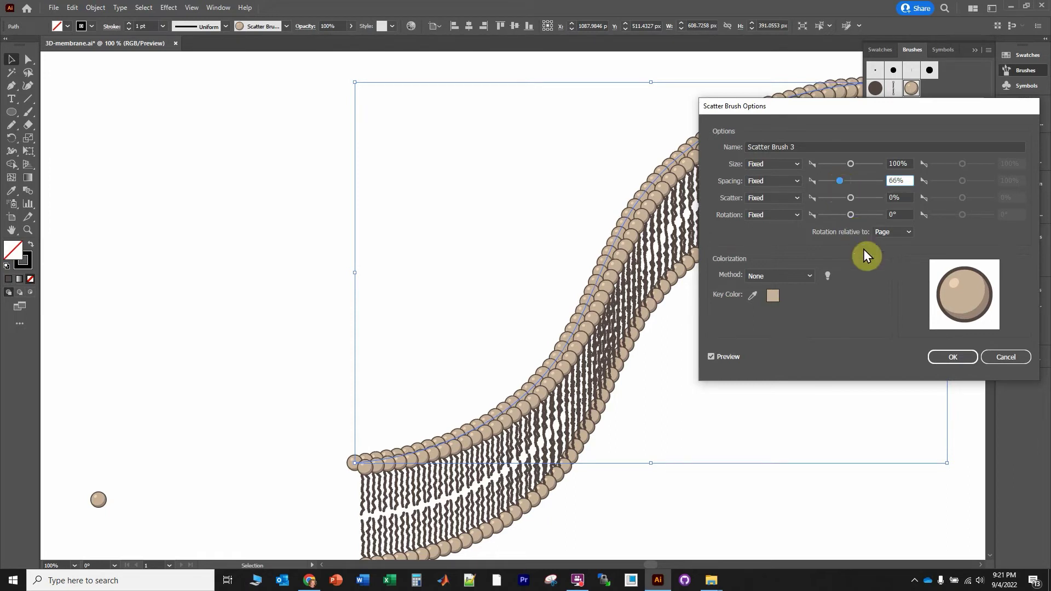
click(939, 356)
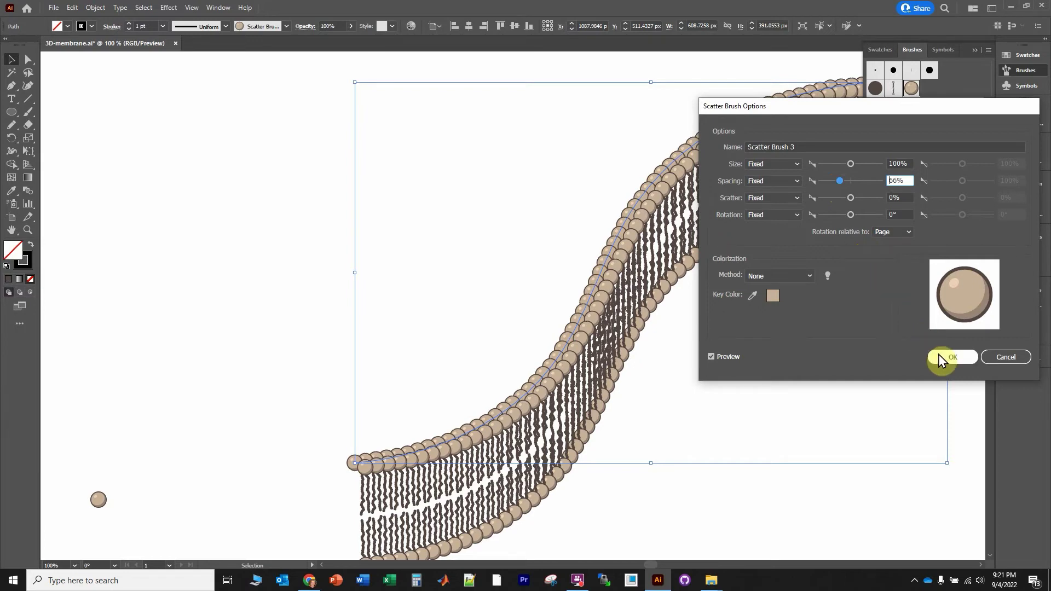
click(509, 304)
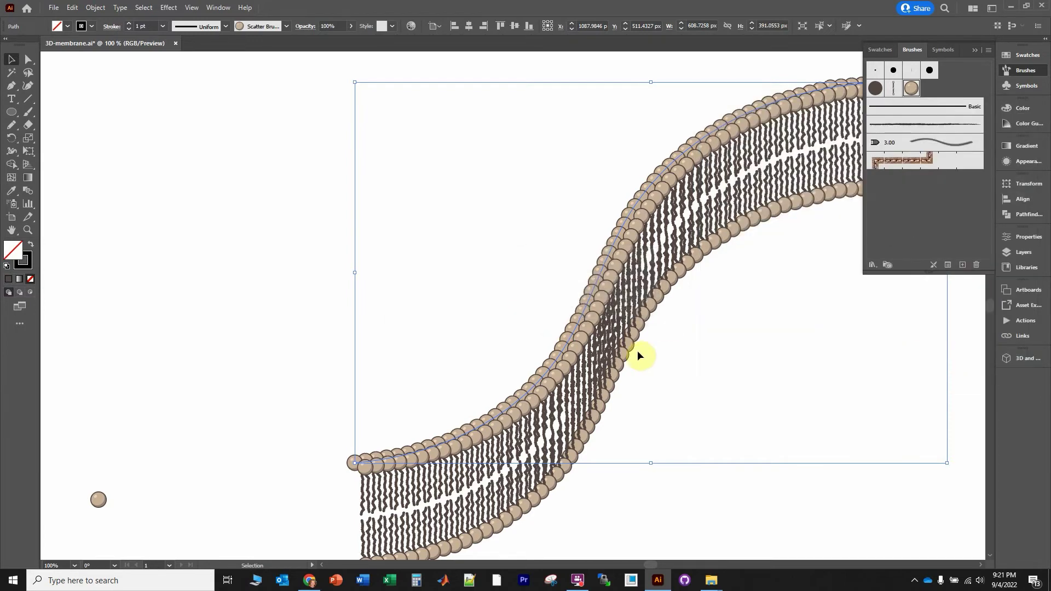
Step: Duplicate the lipid head row up and left to about X 708 px, Y 248 px, and set the copy's stroke to 0.75 pt
key(ctrl+minus)
key(ctrl+plus)
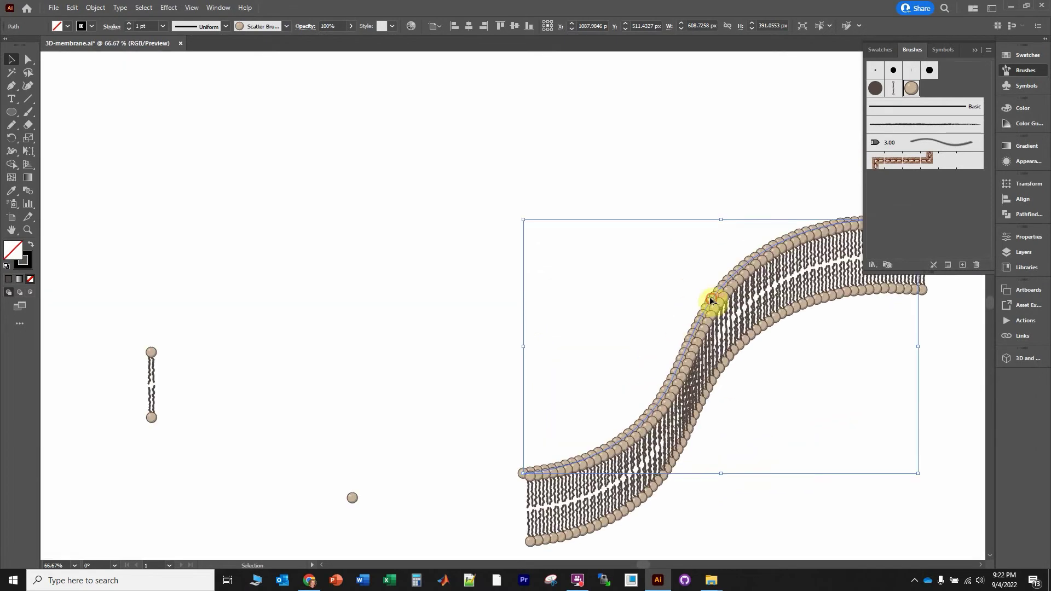
mouse_move(710, 300)
mouse_down()
mouse_move(497, 171)
mouse_move(436, 150)
mouse_move(467, 127)
mouse_up()
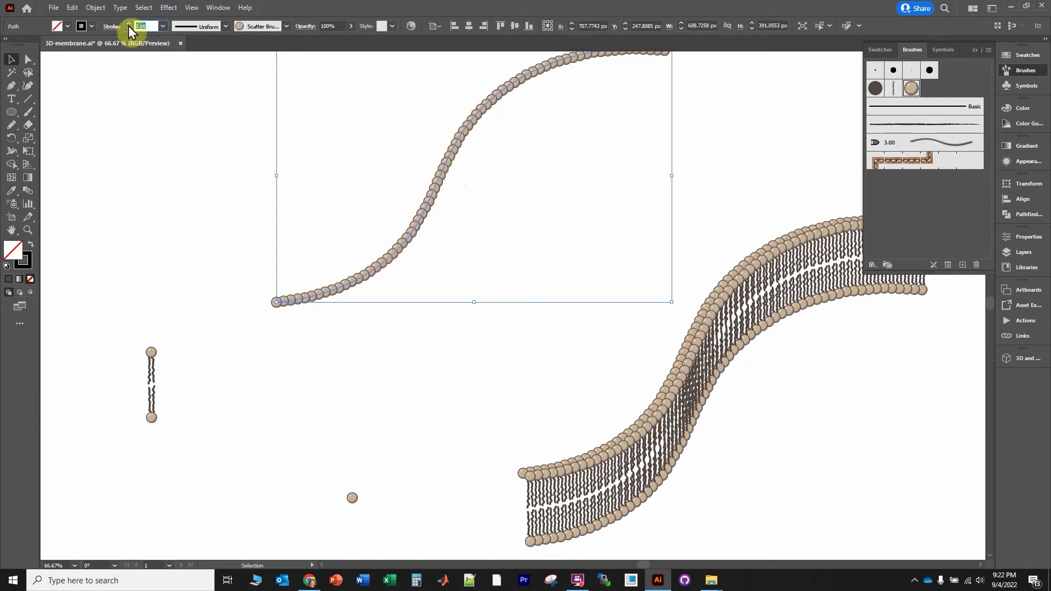
text(0.75)
key(Return)
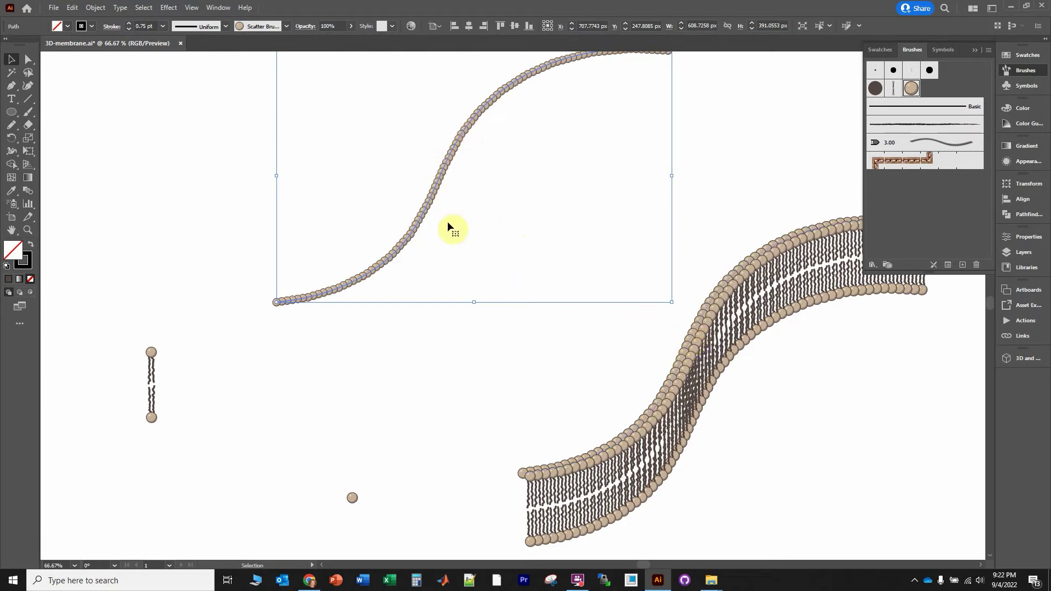
Step: Send the thinner copied lipid head row one level backward in the stacking order
right_click(429, 201)
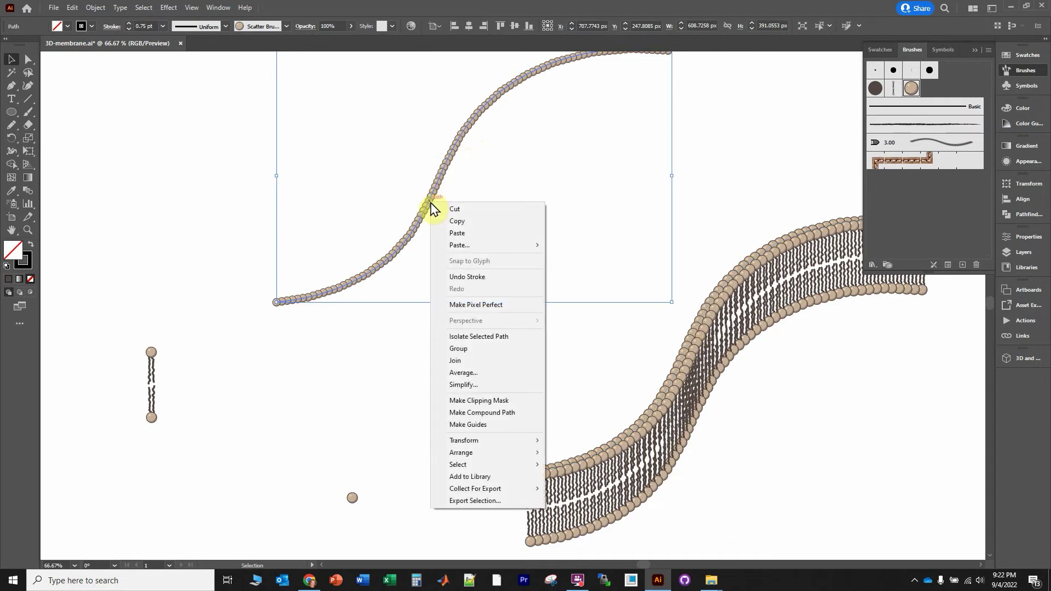
mouse_move(464, 471)
mouse_move(462, 452)
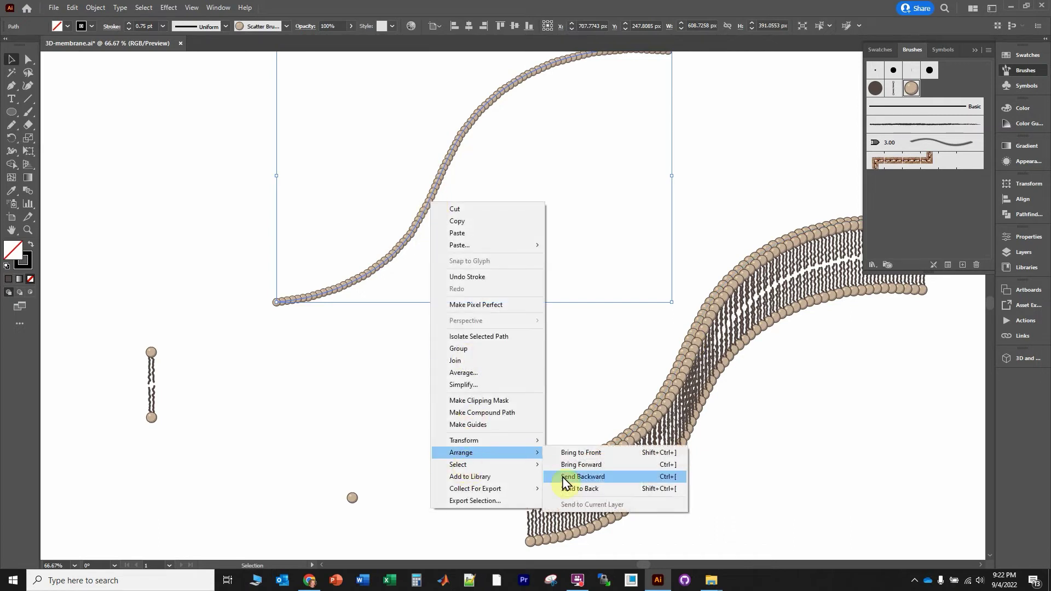
click(571, 477)
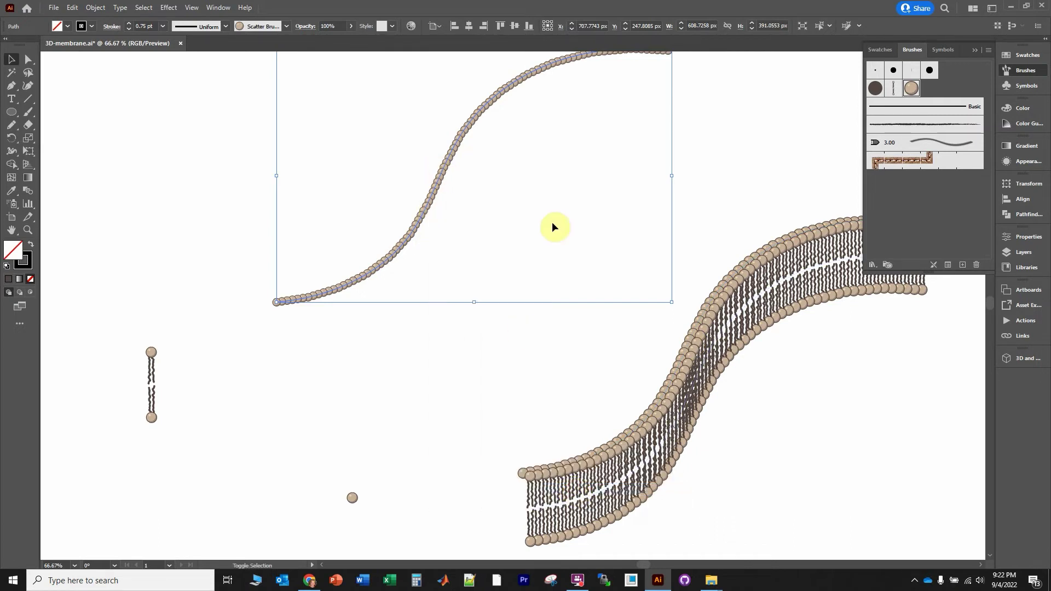
Step: Add the lipid head row on the membrane's upper edge to the selection together with the thinner copied row
shift+click(693, 344)
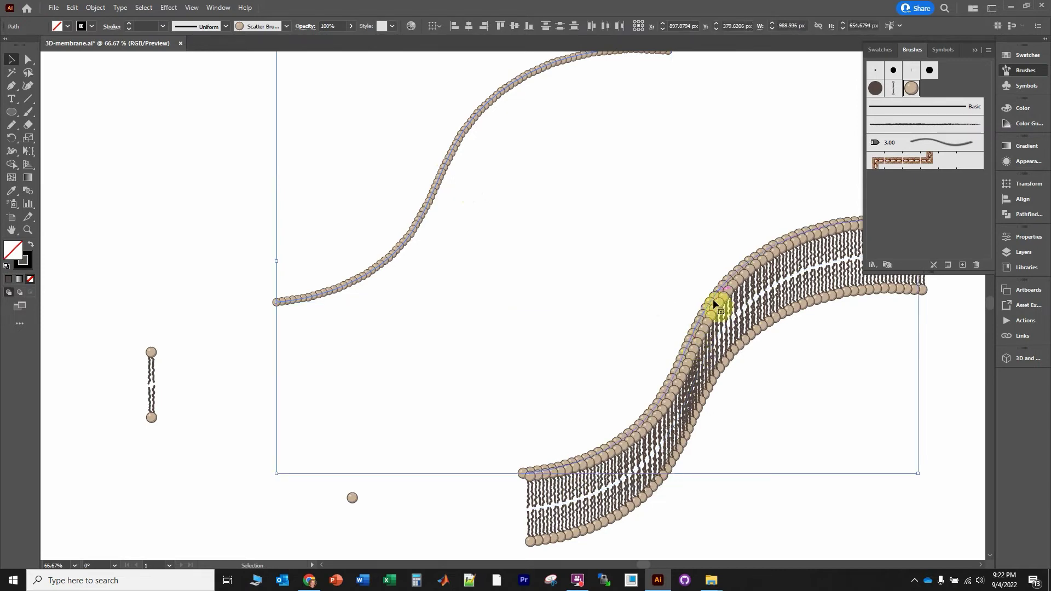
scroll(669, 371, up, 5)
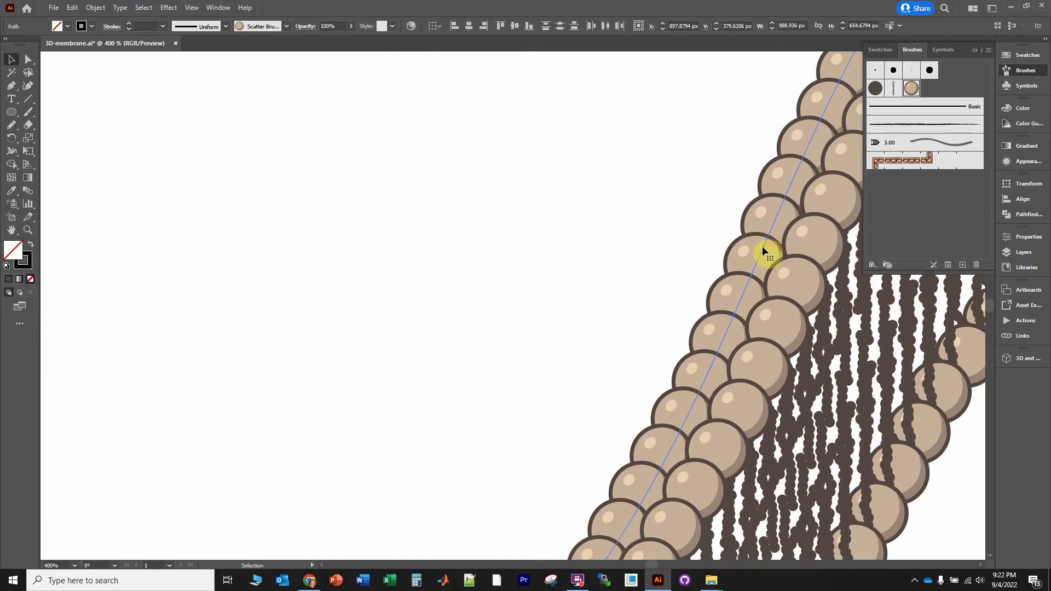
scroll(762, 245, down, 6)
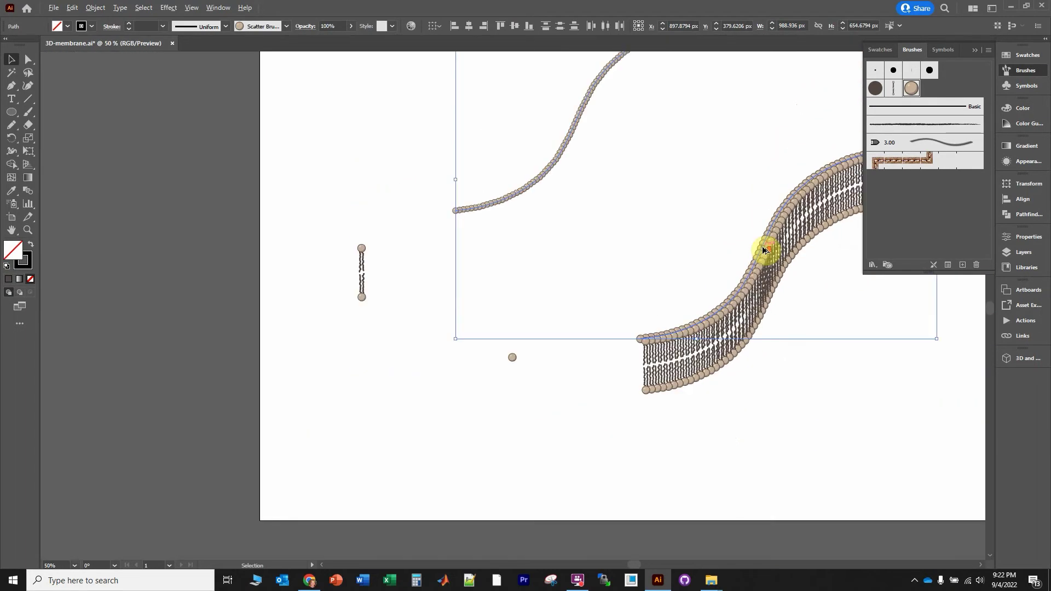
drag(751, 160, 662, 285)
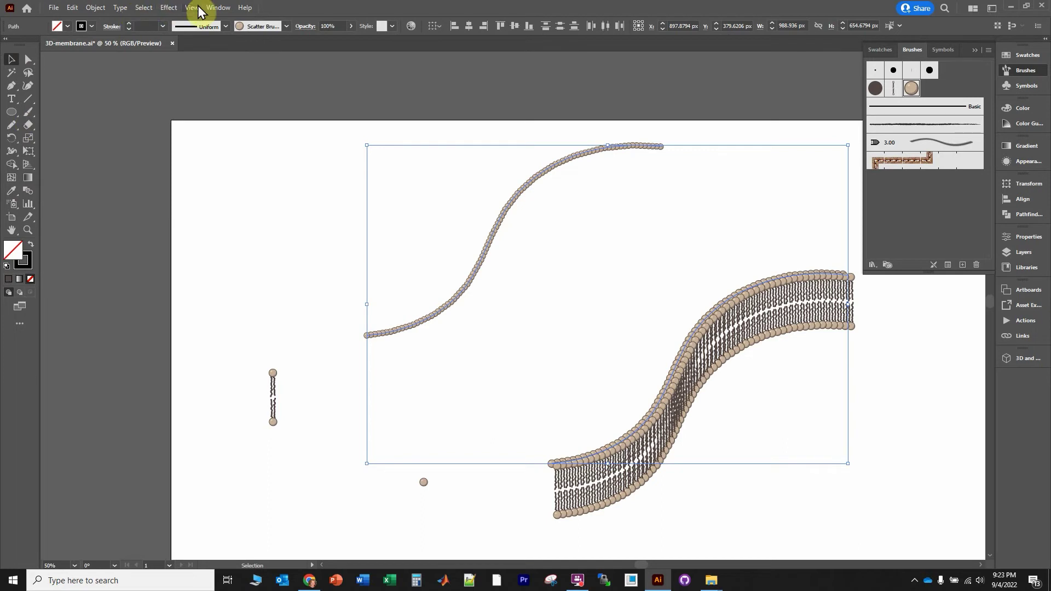
click(216, 9)
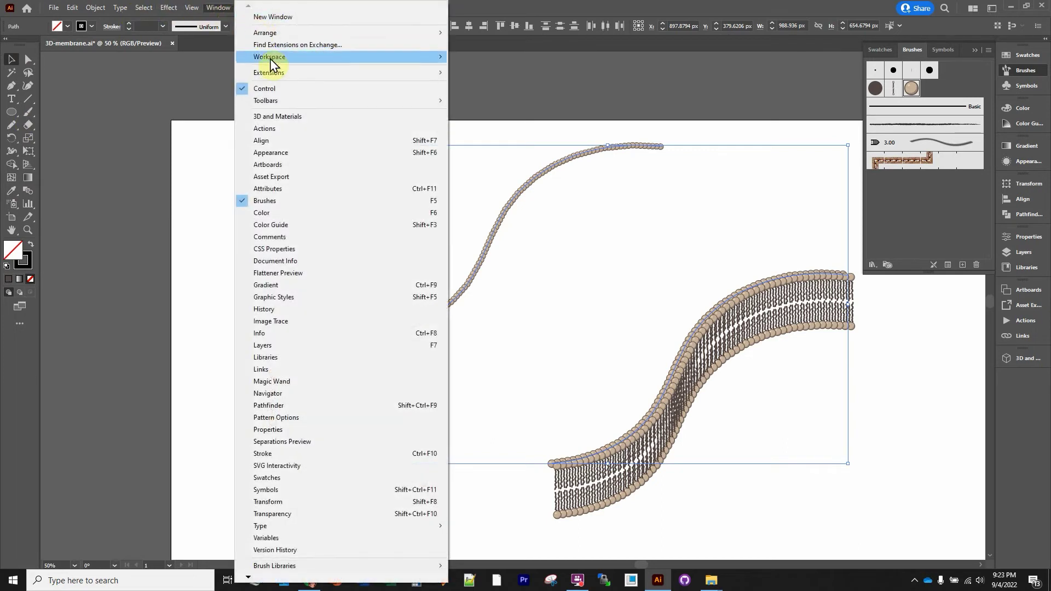
mouse_move(281, 101)
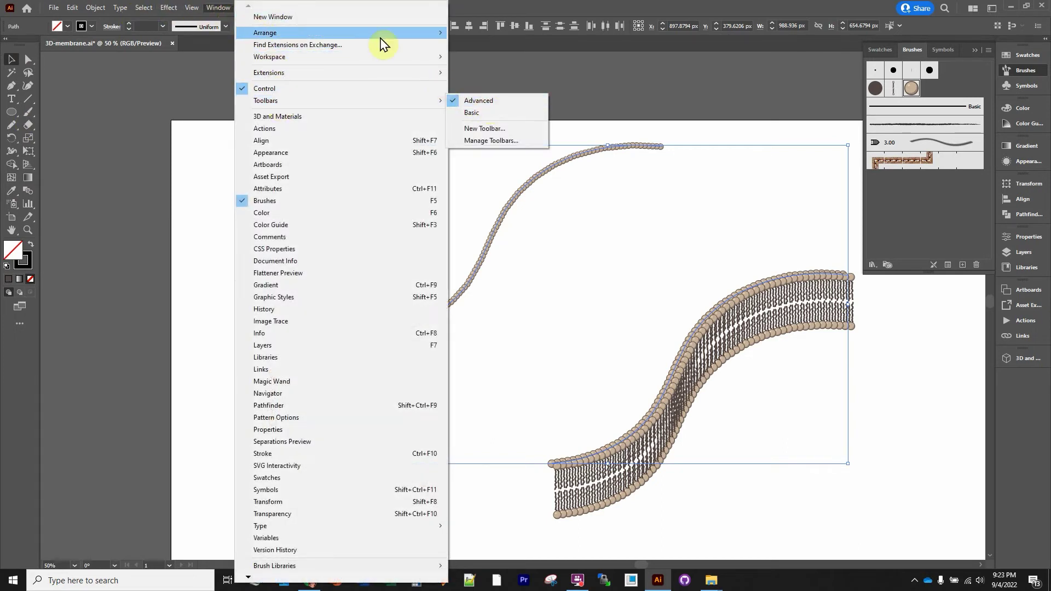
click(491, 12)
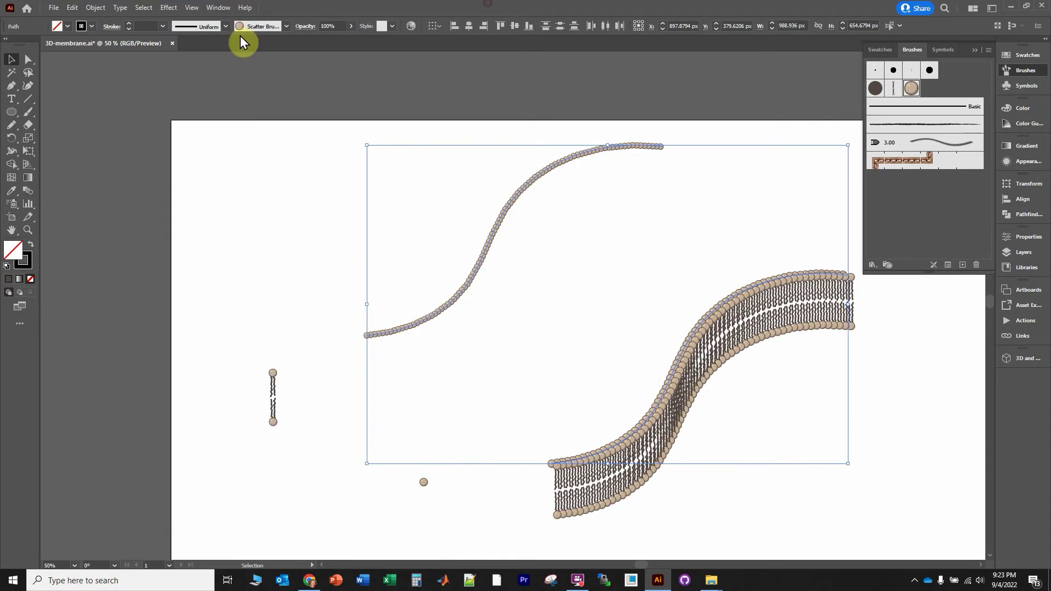
Step: Blend the thinner rear lipid head row with the head row on the membrane's upper edge using the Blend tool
click(28, 191)
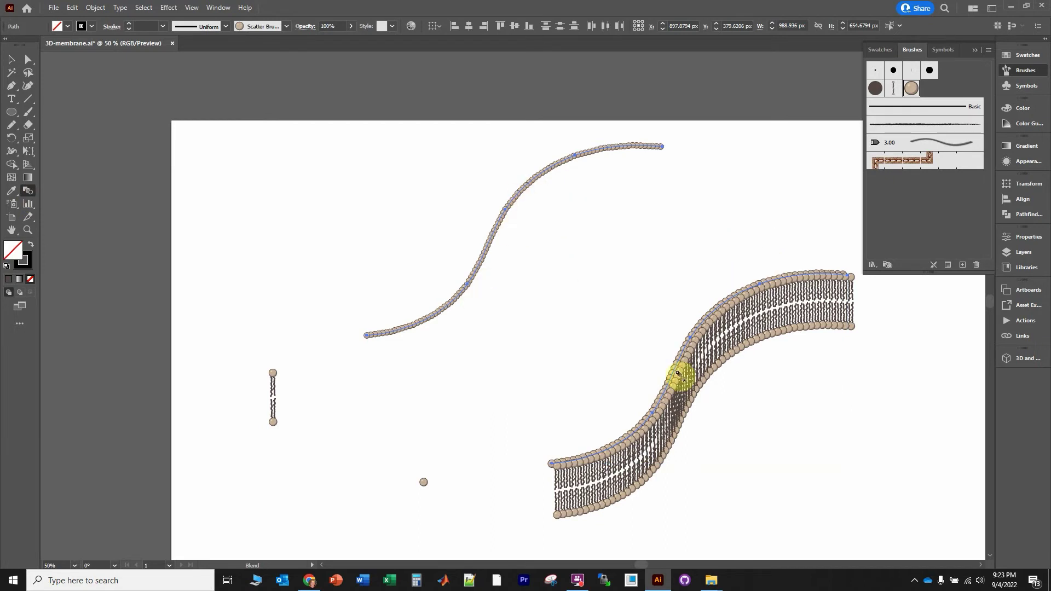
click(488, 242)
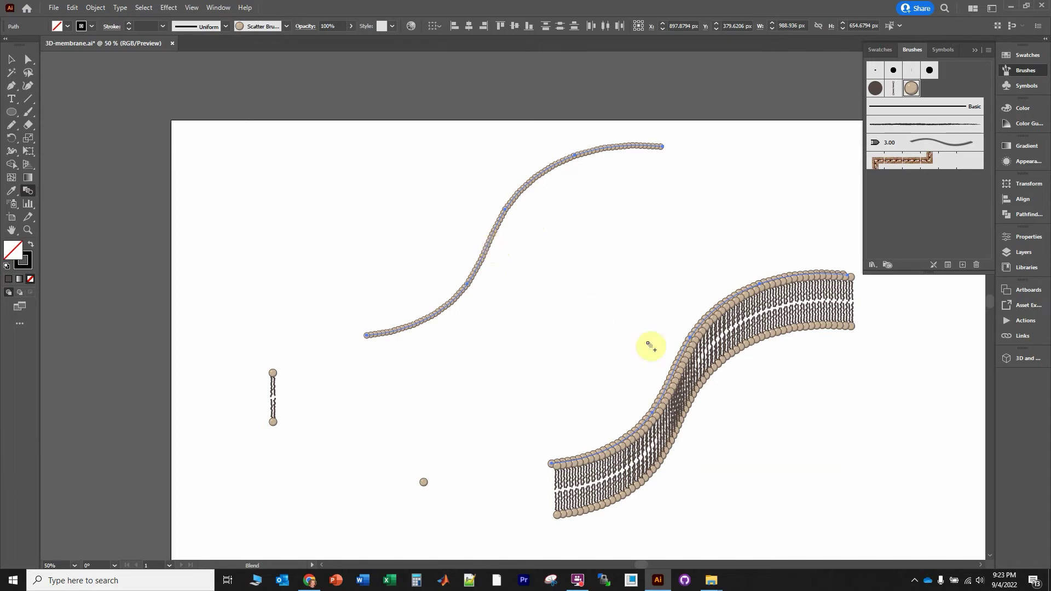
click(674, 369)
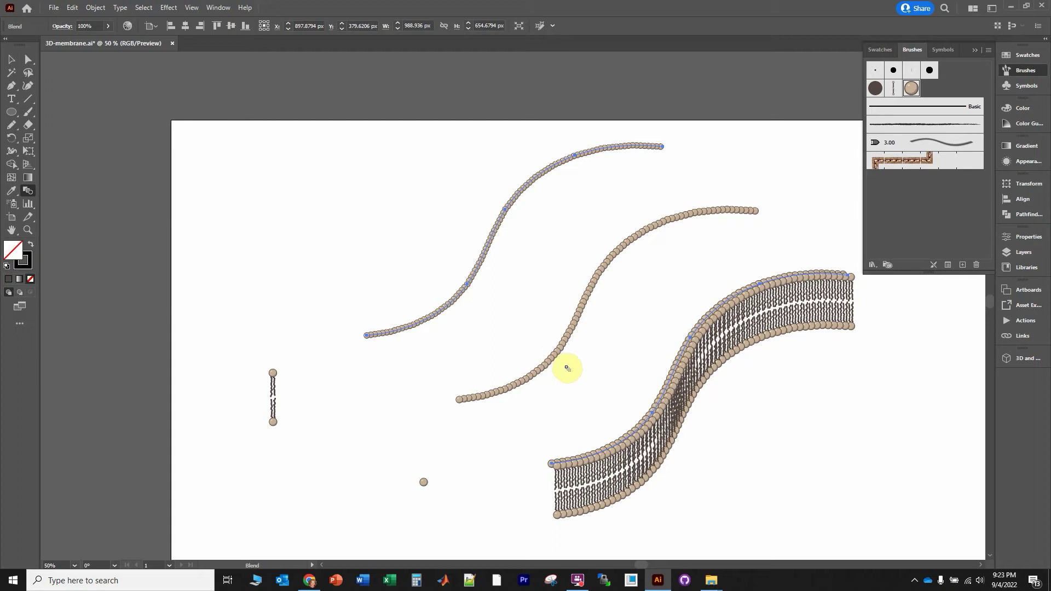
Step: Set the blend between the rear and front lipid head rows to 37 specified steps and deselect the resulting surface
key(Return)
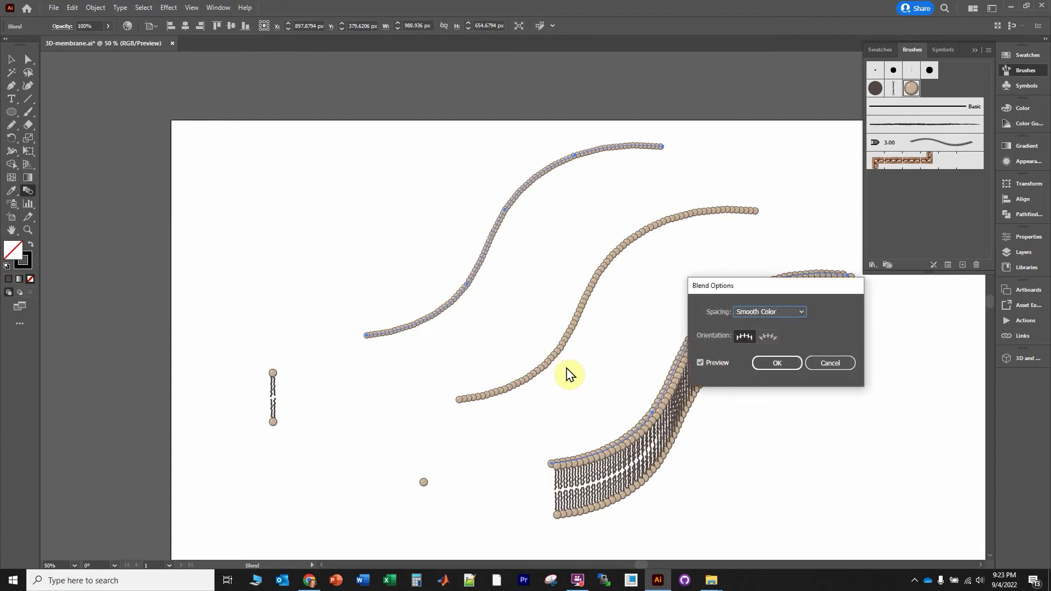
click(801, 312)
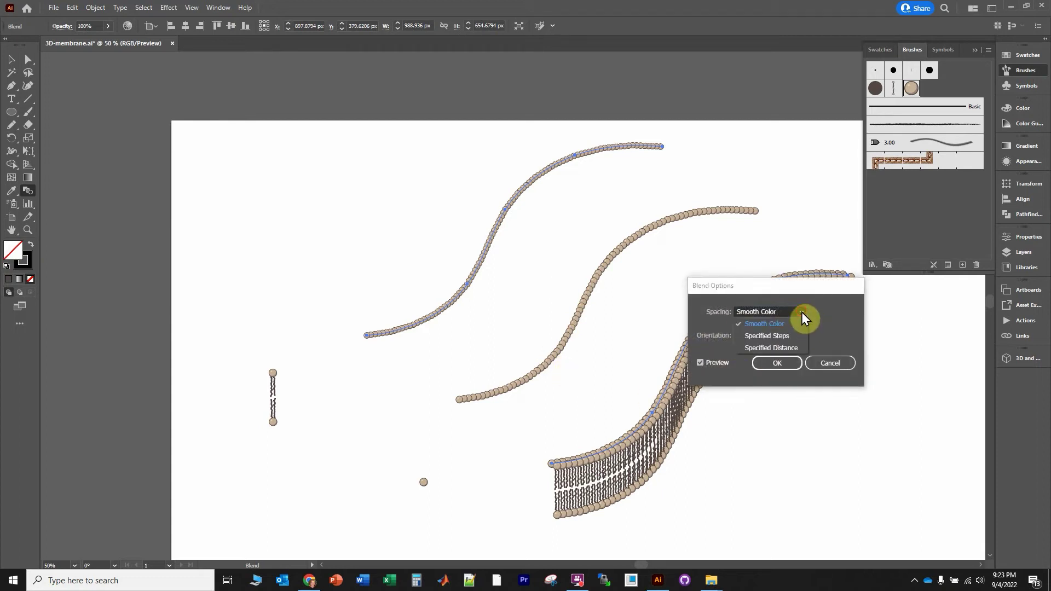
click(784, 335)
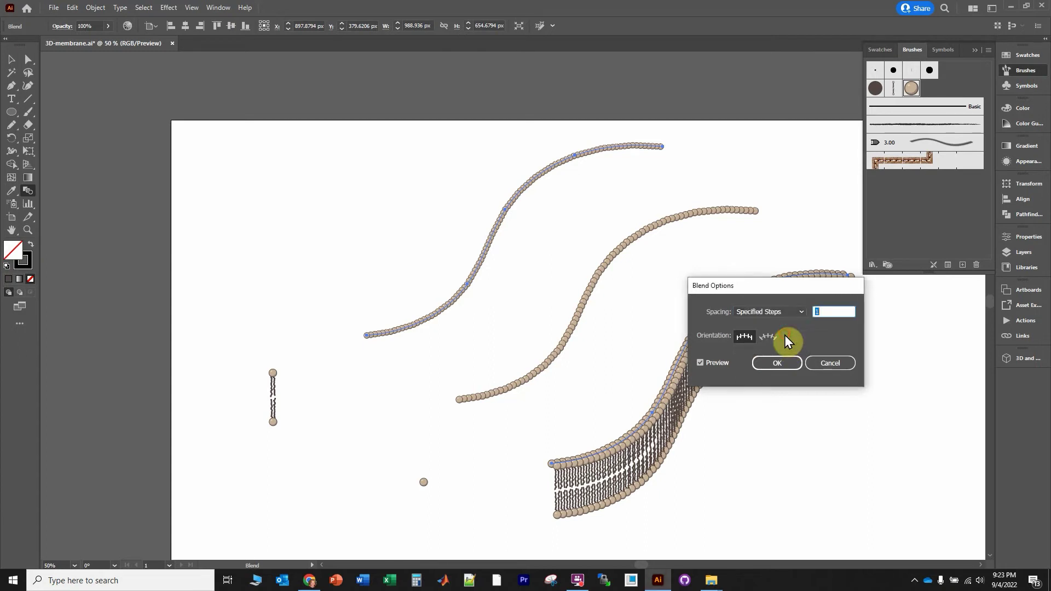
drag(803, 287, 863, 340)
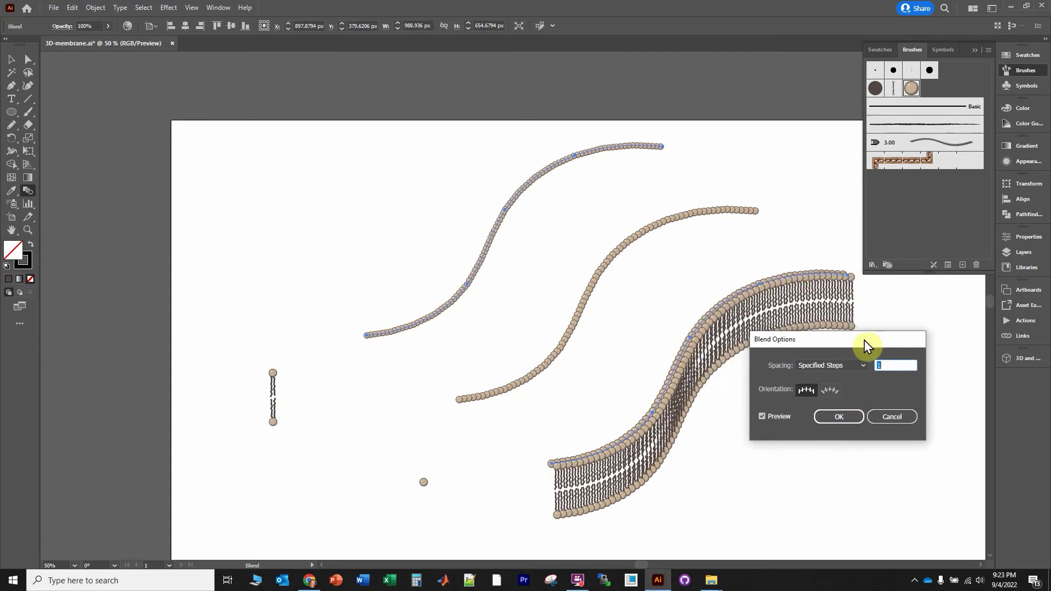
key(Up)
key(Up)
key(Up)
key(Up)
key(Up)
key(Up)
key(Up)
key(Up)
key(Up)
key(Up)
key(Up)
key(Up)
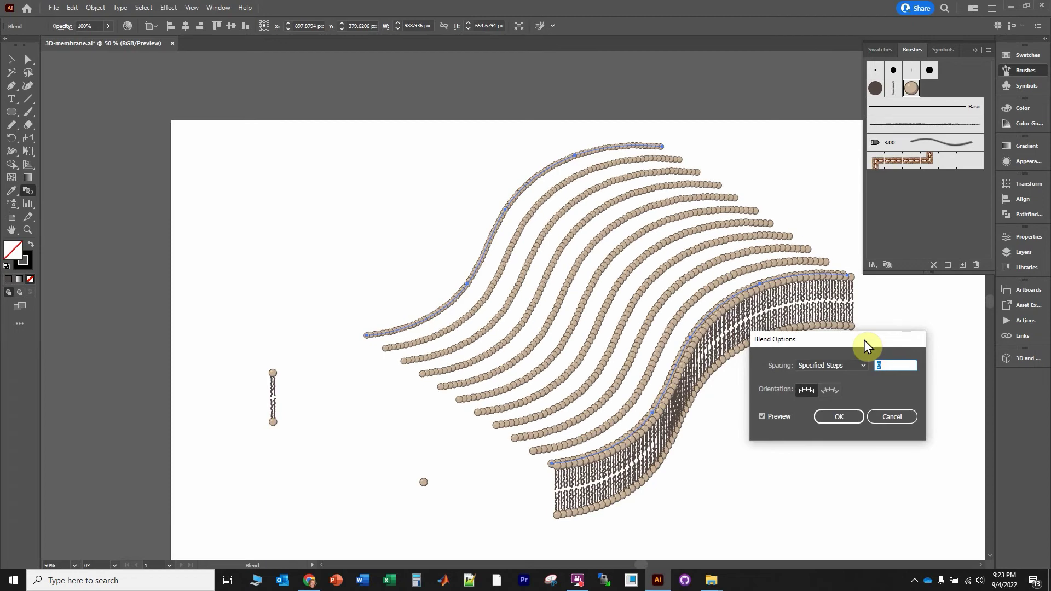
key(Up)
key(Up)
key(Up)
key(Up)
key(Up)
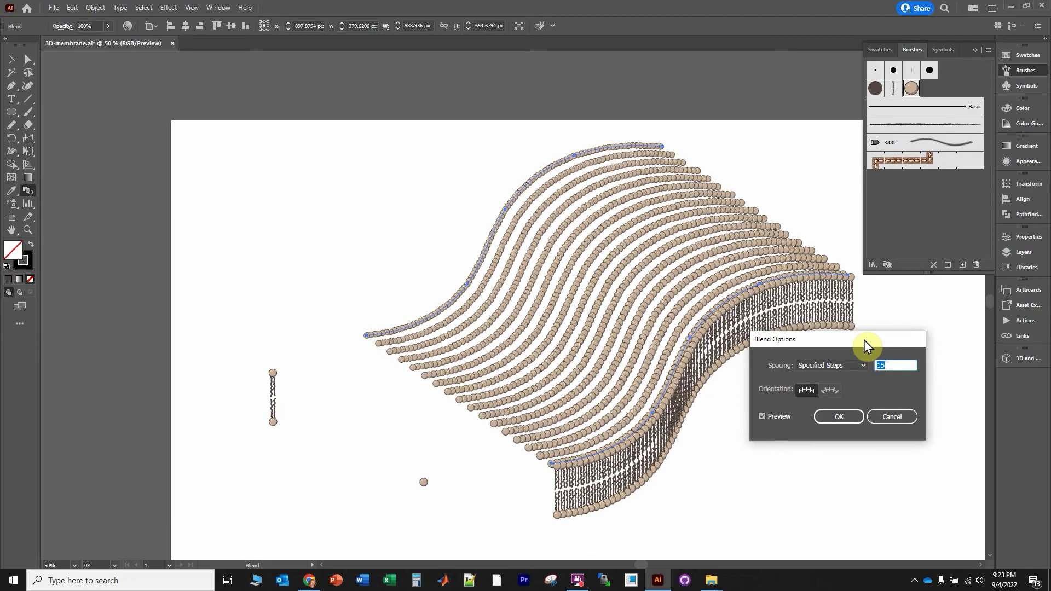
key(Up)
key(Up)
key(Up)
key(Up)
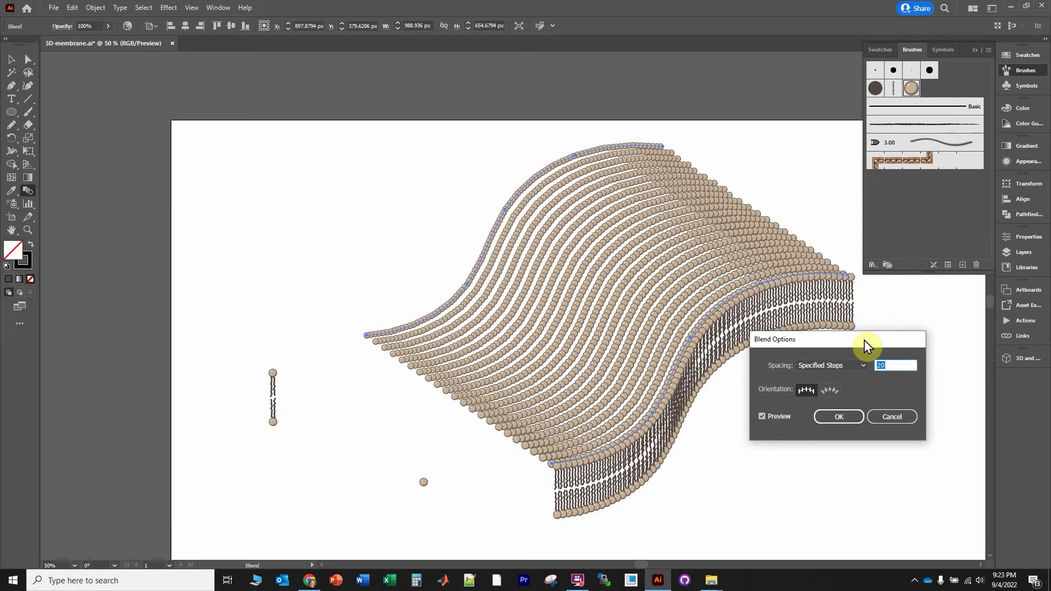
key(Up)
key(Up)
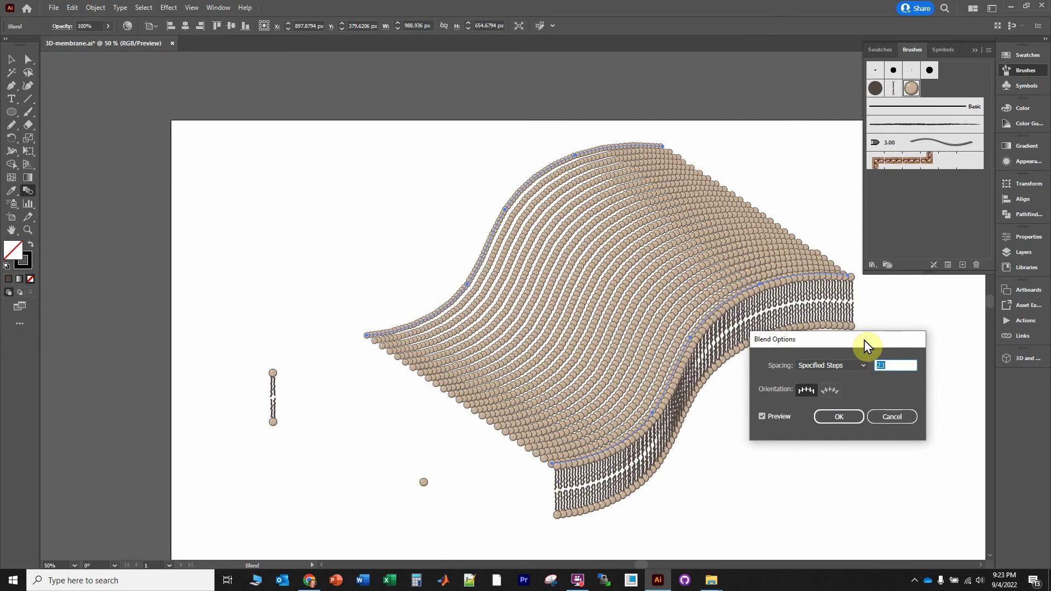
key(Up)
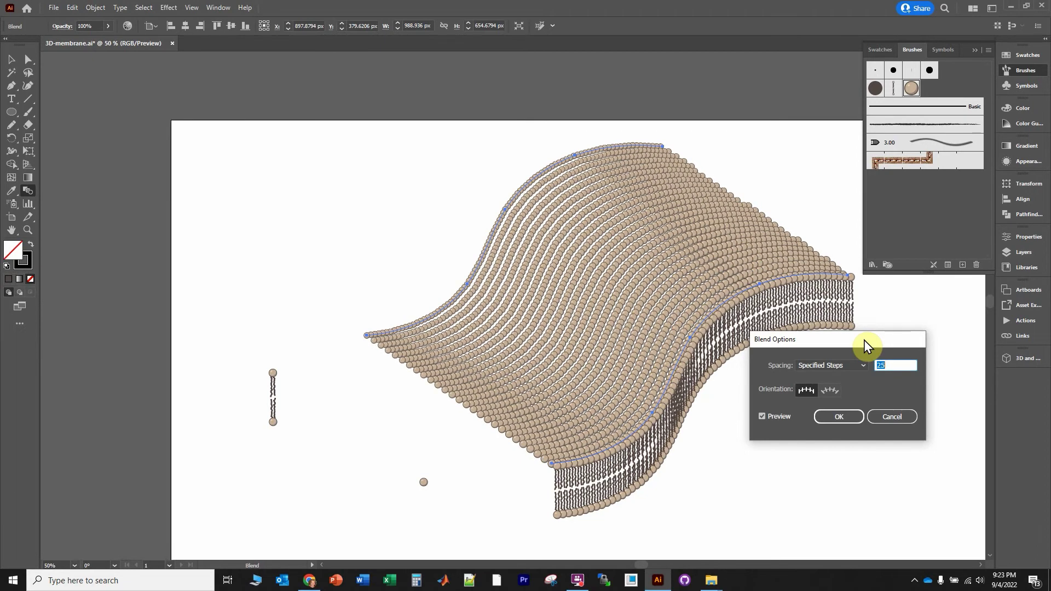
key(Up)
key(Up)
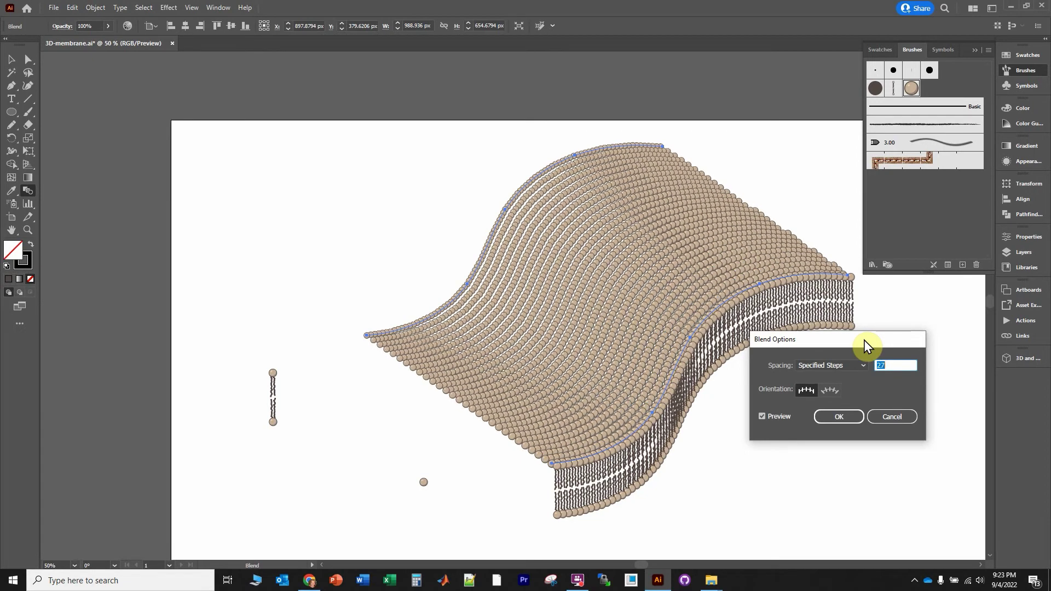
key(Up)
key(Up)
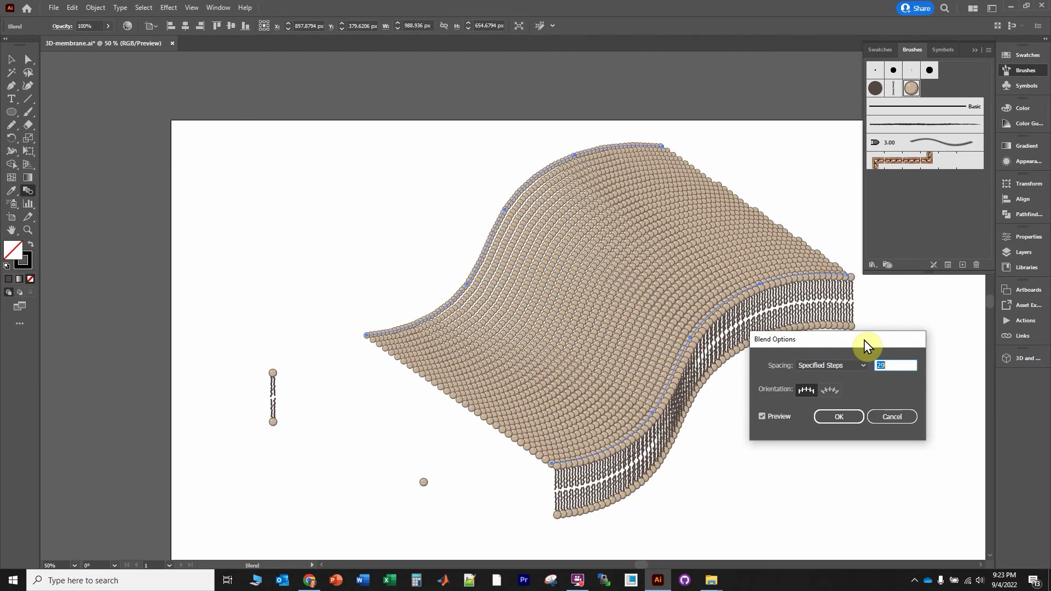
key(Up)
key(Up)
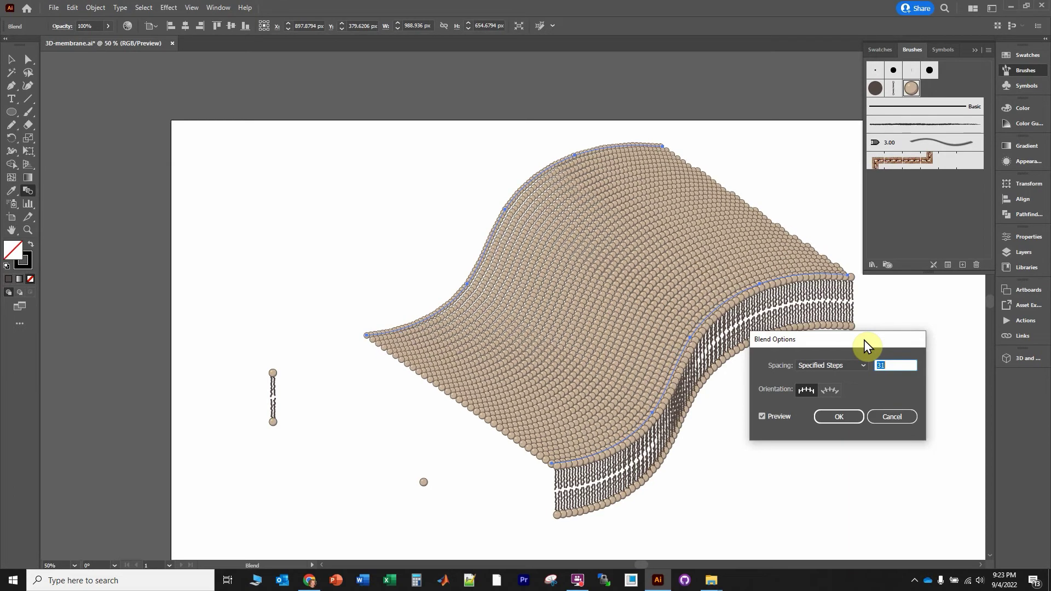
key(Up)
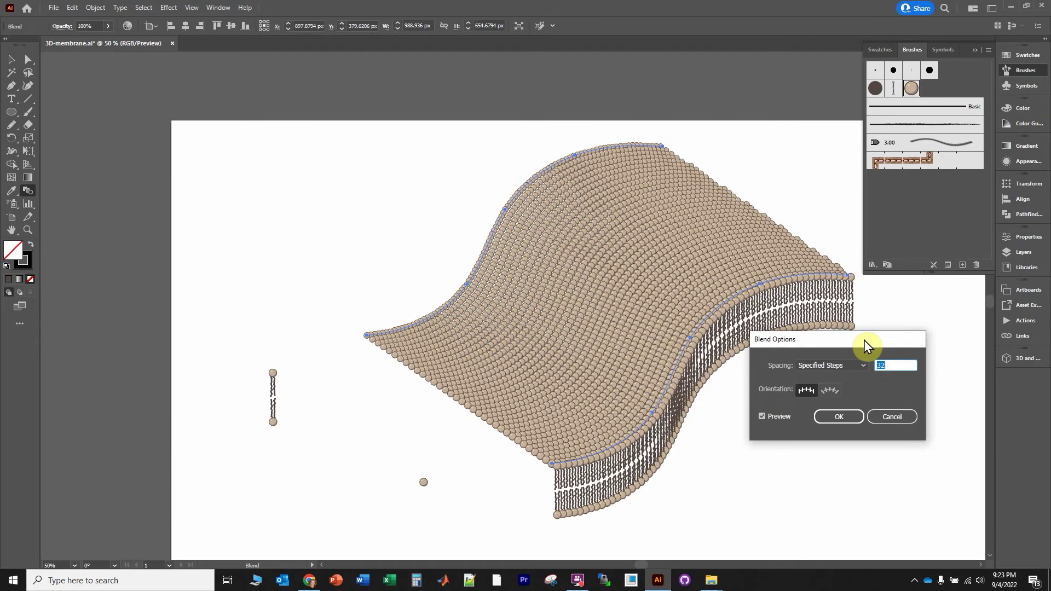
key(Up)
key(Up)
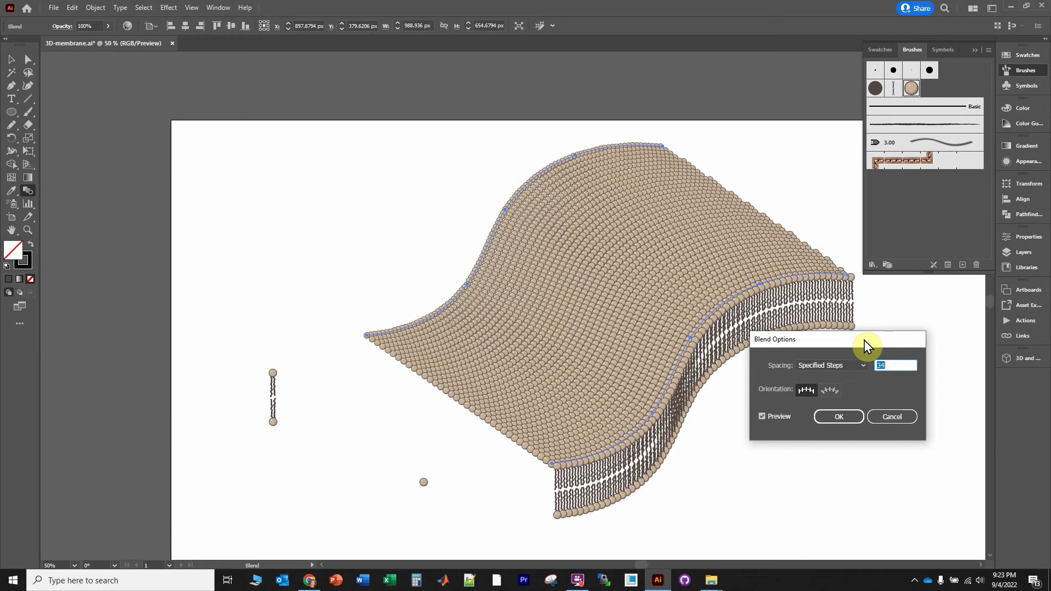
key(Up)
key(Up)
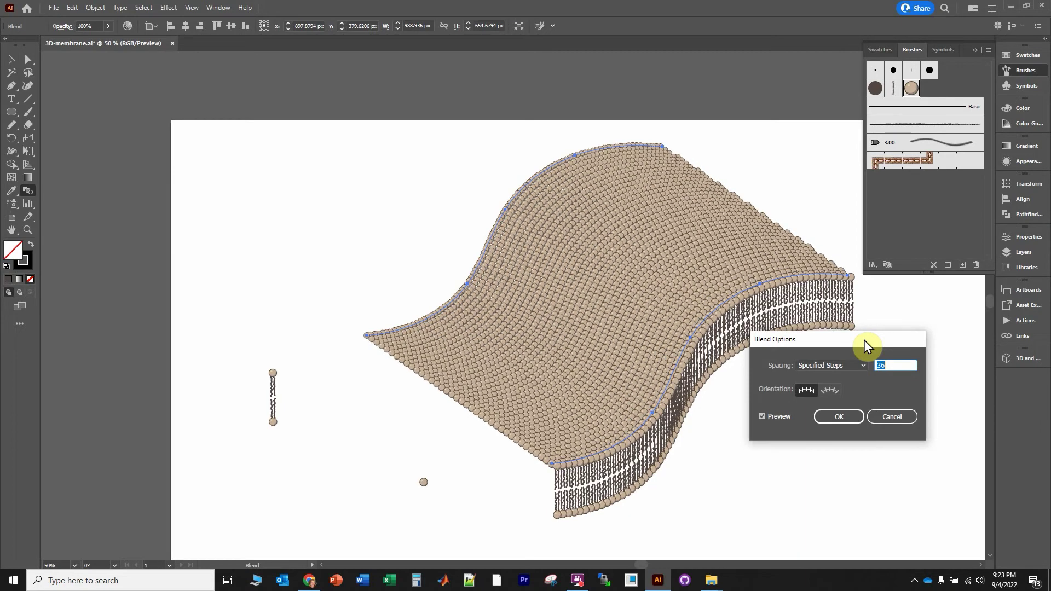
key(Up)
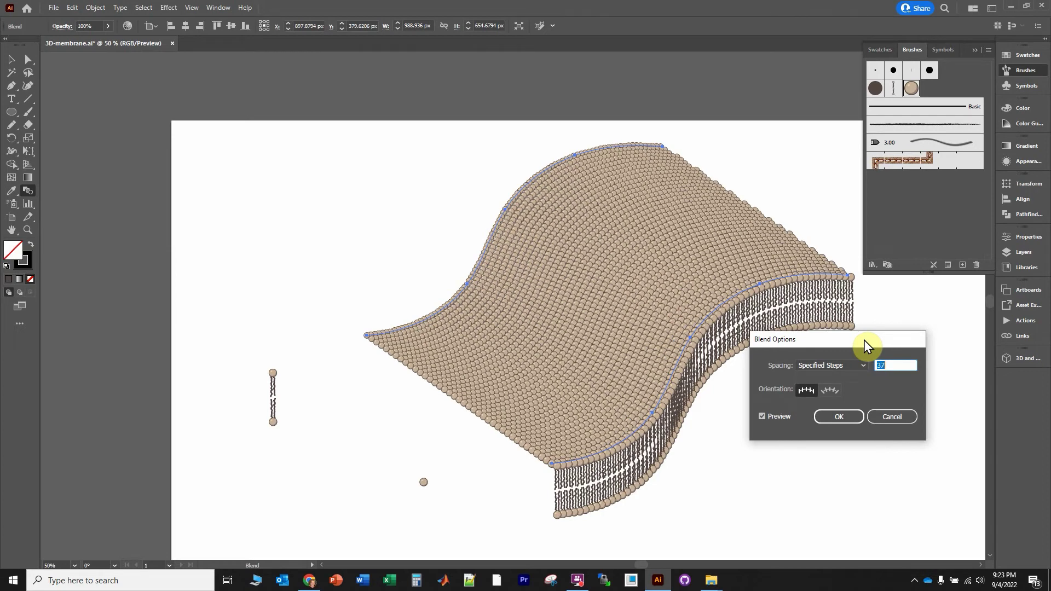
click(839, 417)
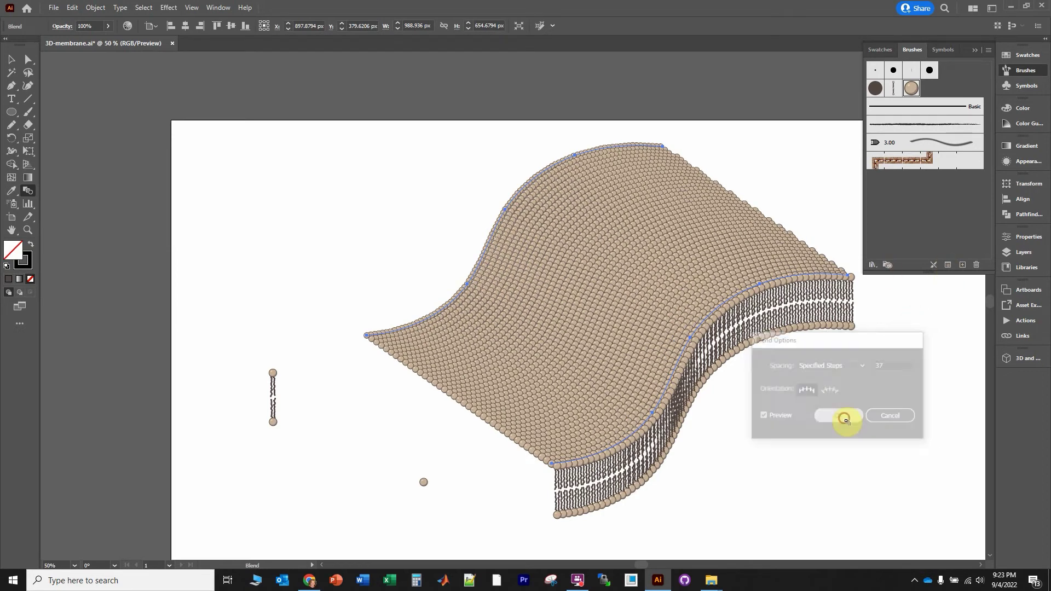
click(17, 66)
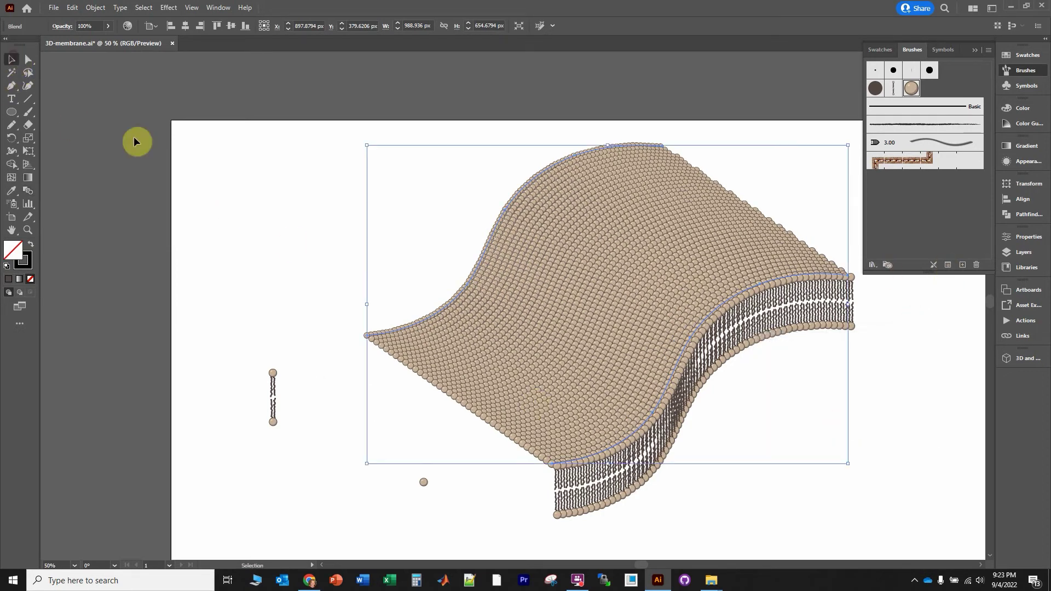
key(ctrl+shift+a)
Step: Duplicate the standalone lipid pair to the rear end of the surface's straight side edge, at about X 396 px, Y 498 px
scroll(552, 392, up, 1)
scroll(551, 391, up, 4)
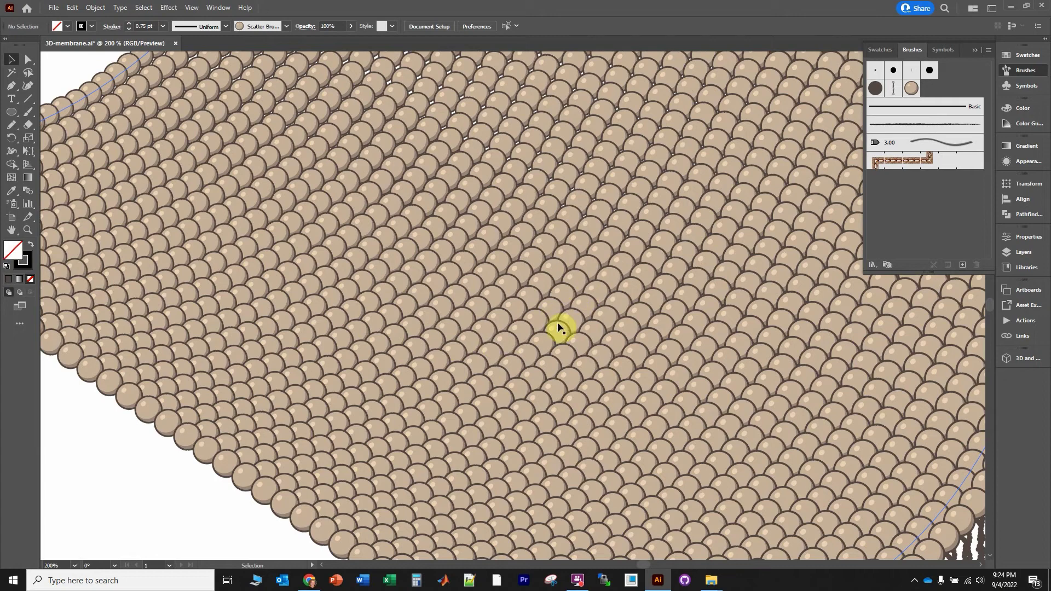
scroll(541, 422, down, 2)
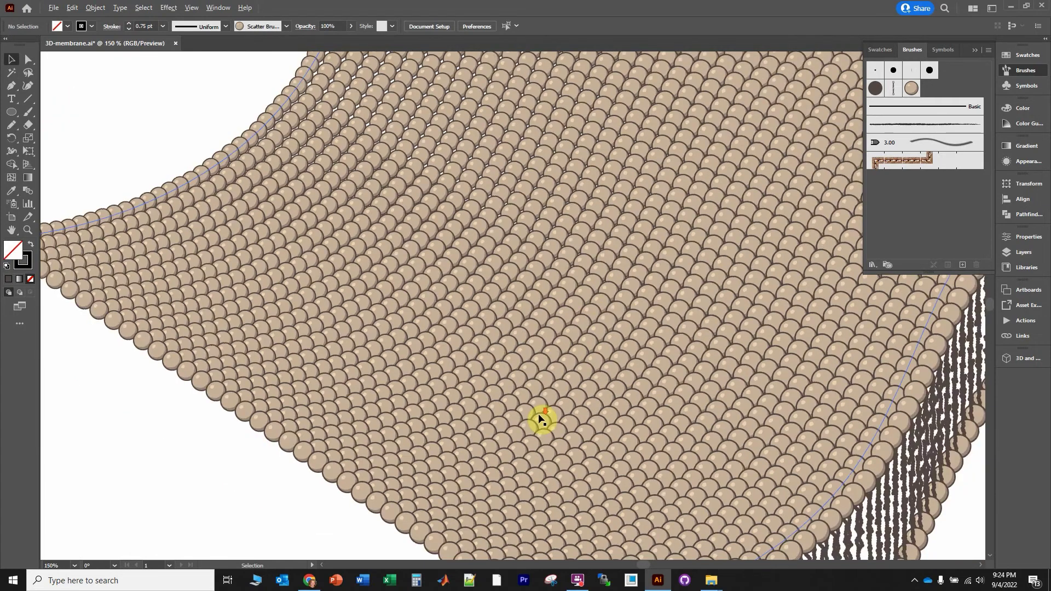
drag(368, 469, 431, 324)
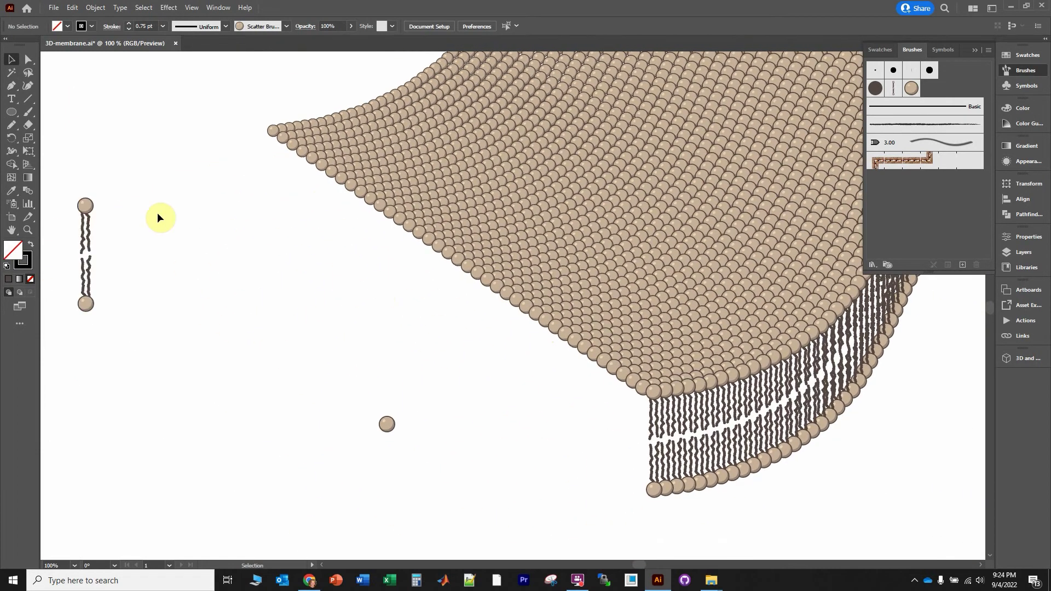
drag(61, 169, 126, 397)
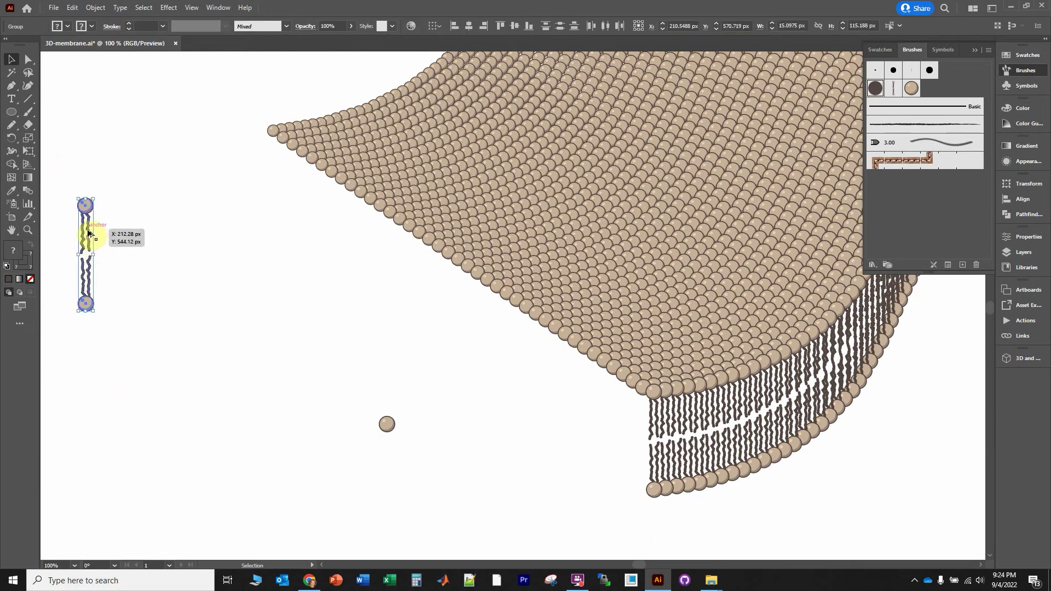
drag(88, 233, 267, 160)
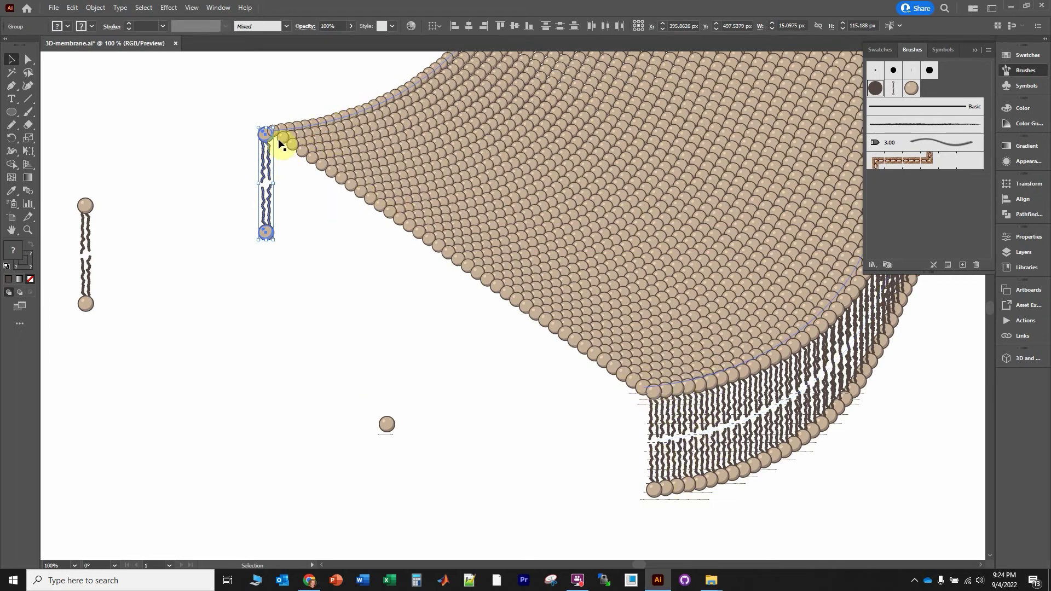
Step: Scale the copied lipid pair uniformly to 75% with strokes and effects included
shift+click(268, 186)
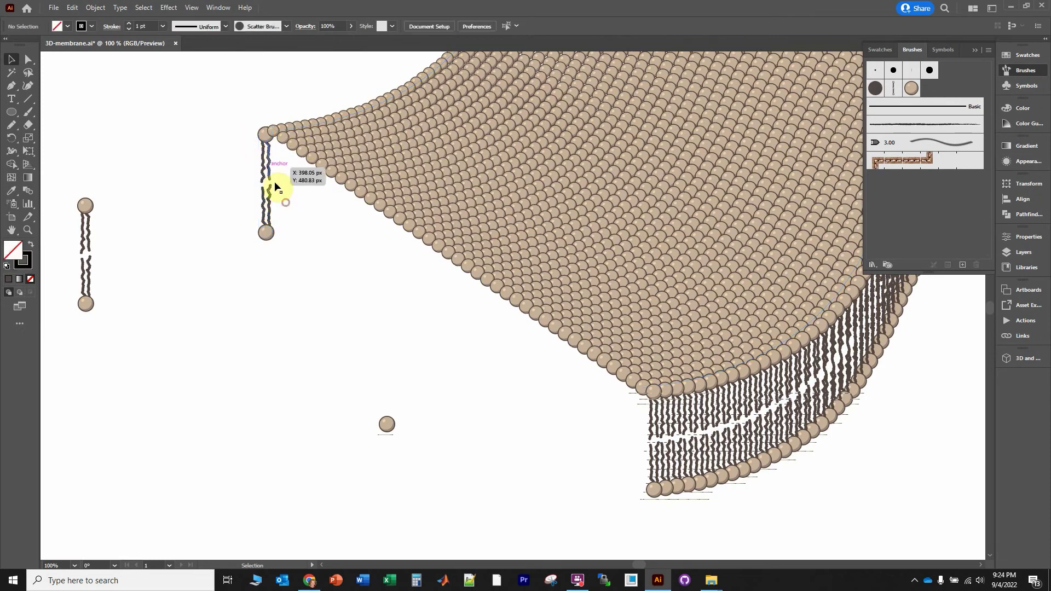
shift+click(269, 219)
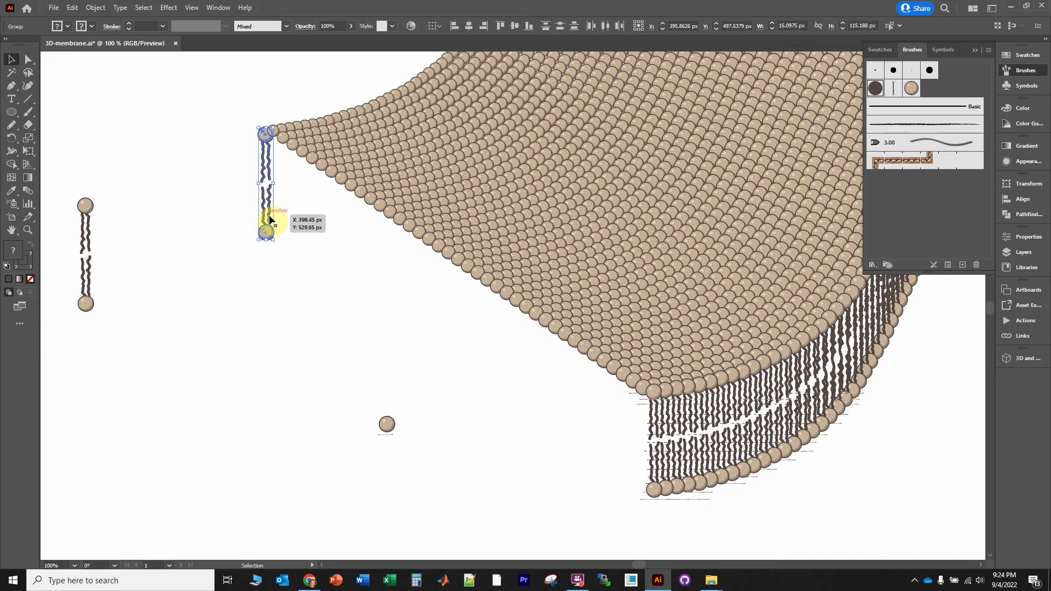
key(a)
key(v)
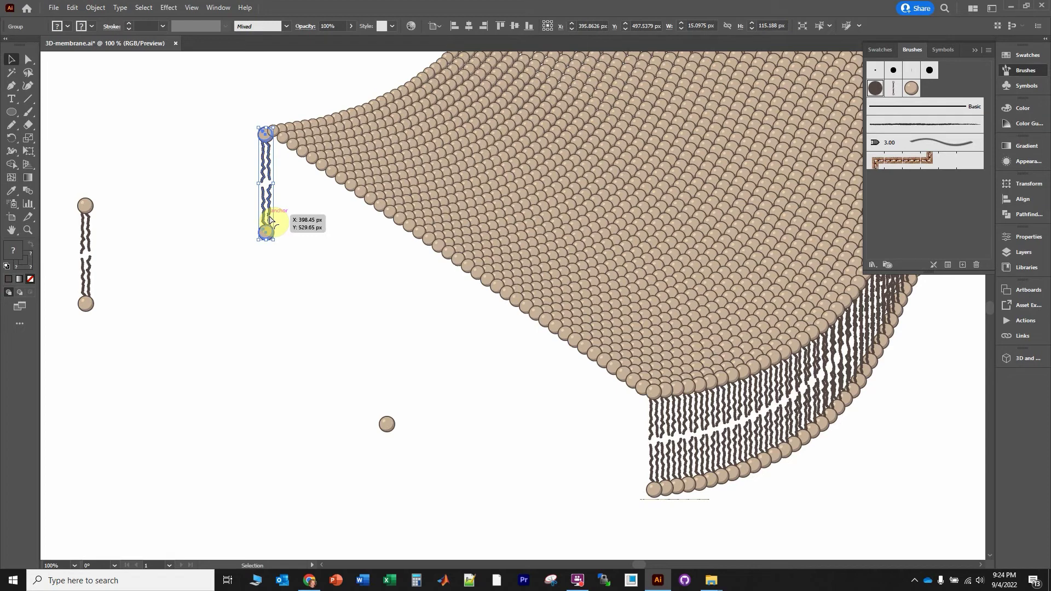
key(s)
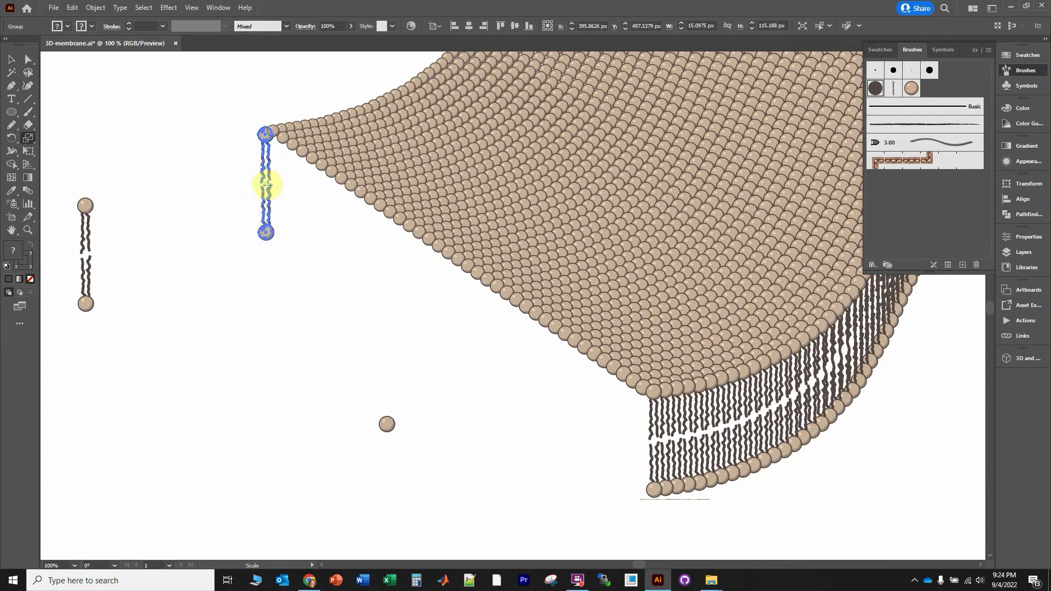
alt+click(312, 202)
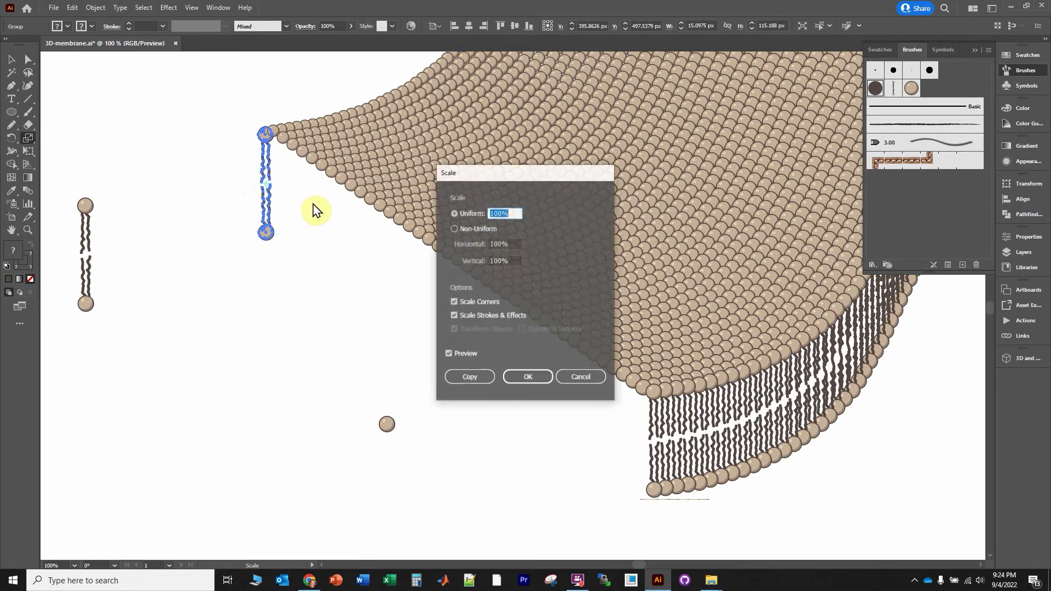
drag(514, 213, 483, 209)
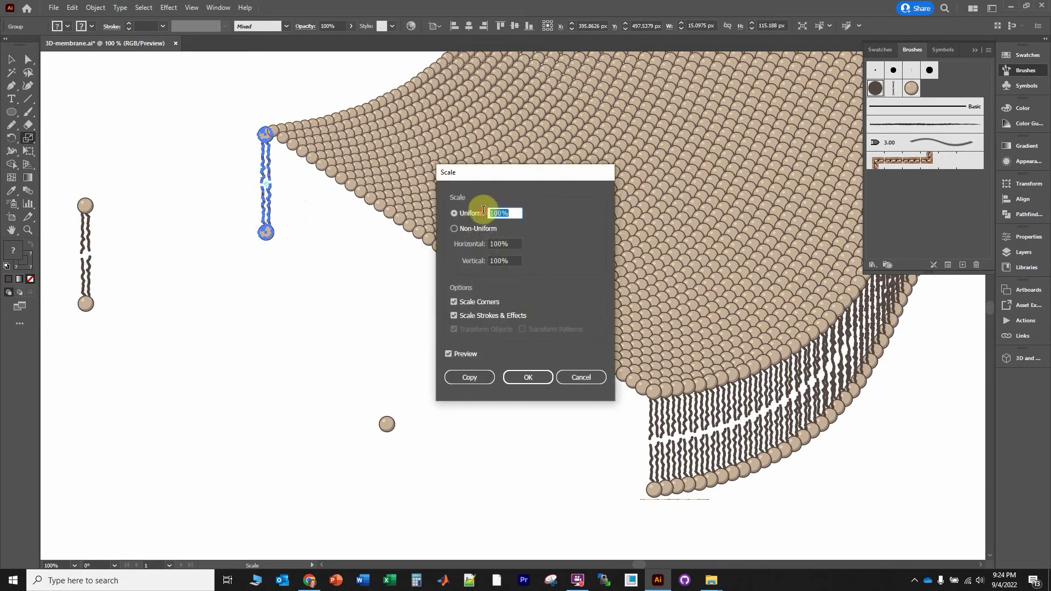
text(75)
key(Return)
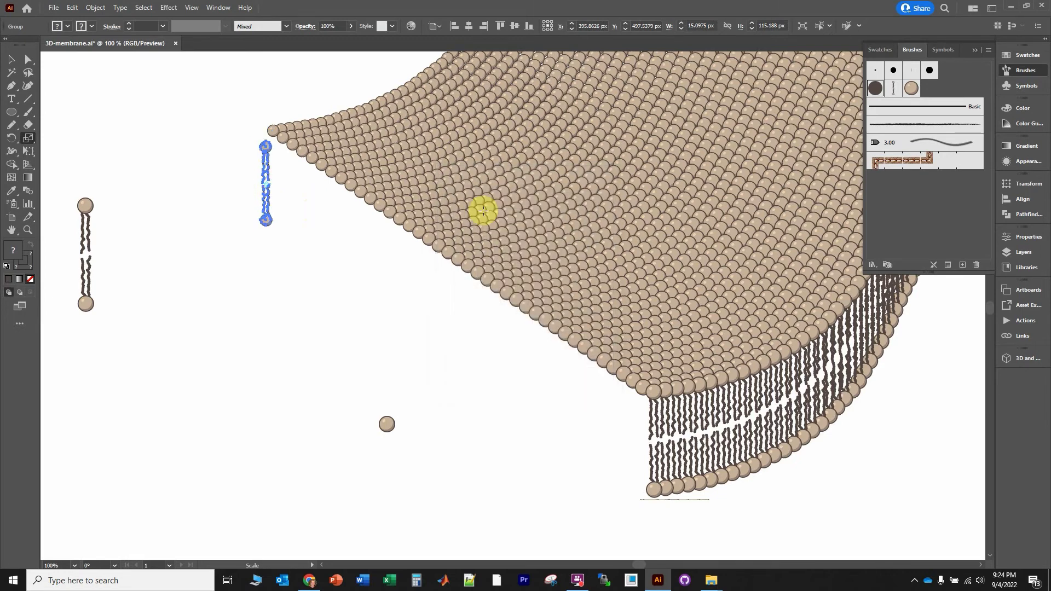
Step: Align the scaled lipid pair's upper head with the surface's rear corner at about X 395 px, Y 483 px, and bring the pair to front
click(12, 59)
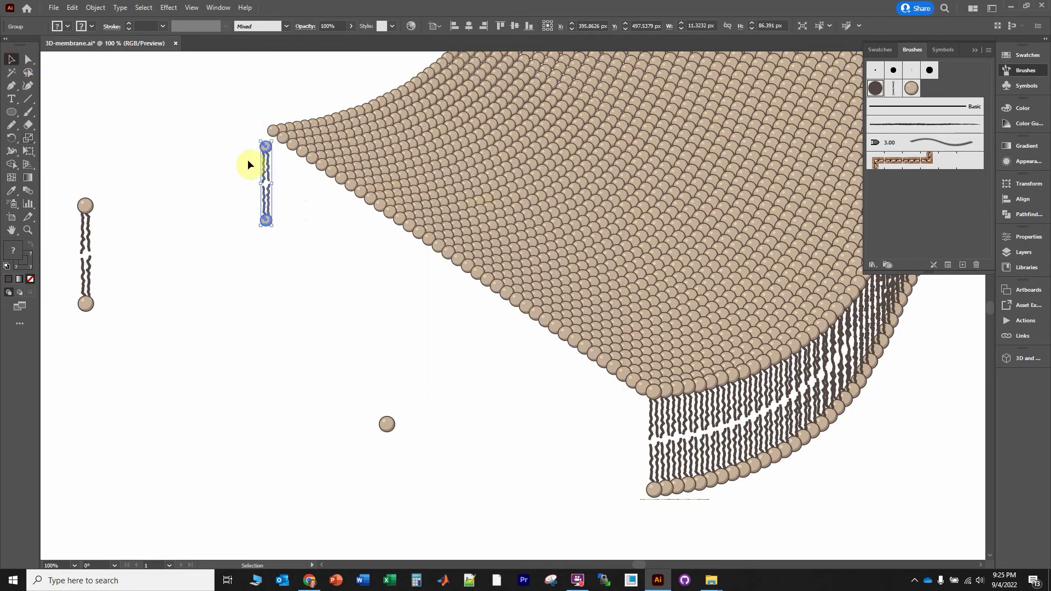
drag(265, 169, 268, 156)
right_click(269, 157)
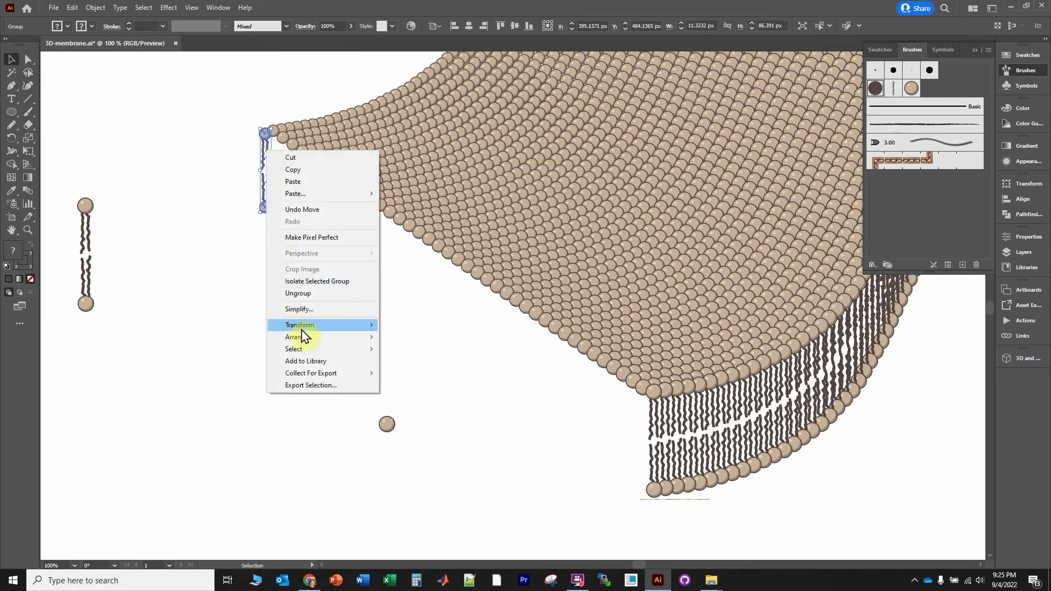
mouse_move(304, 338)
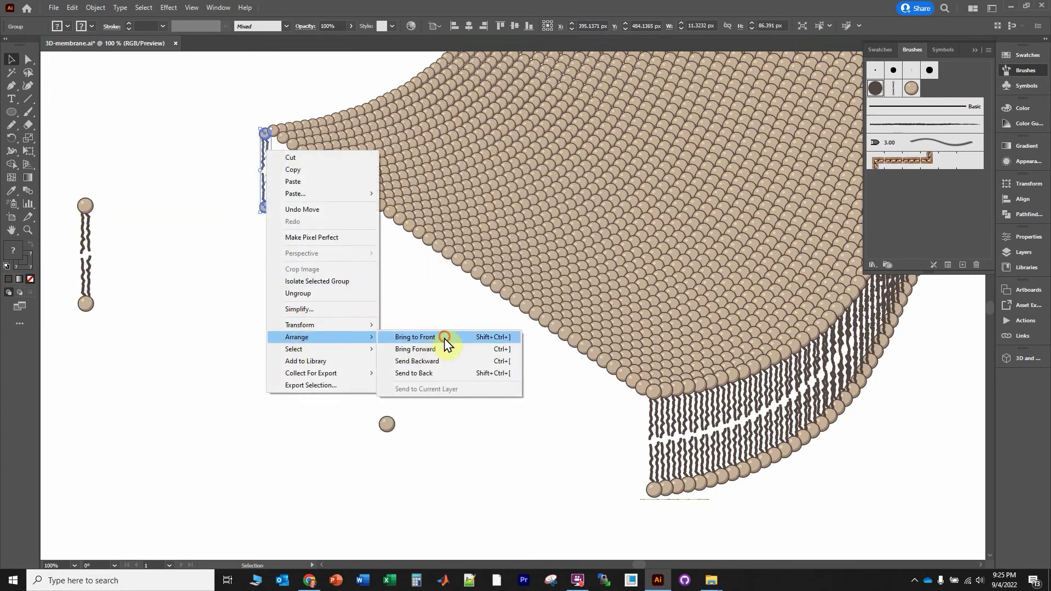
click(444, 336)
key(Up)
key(Up)
key(Up)
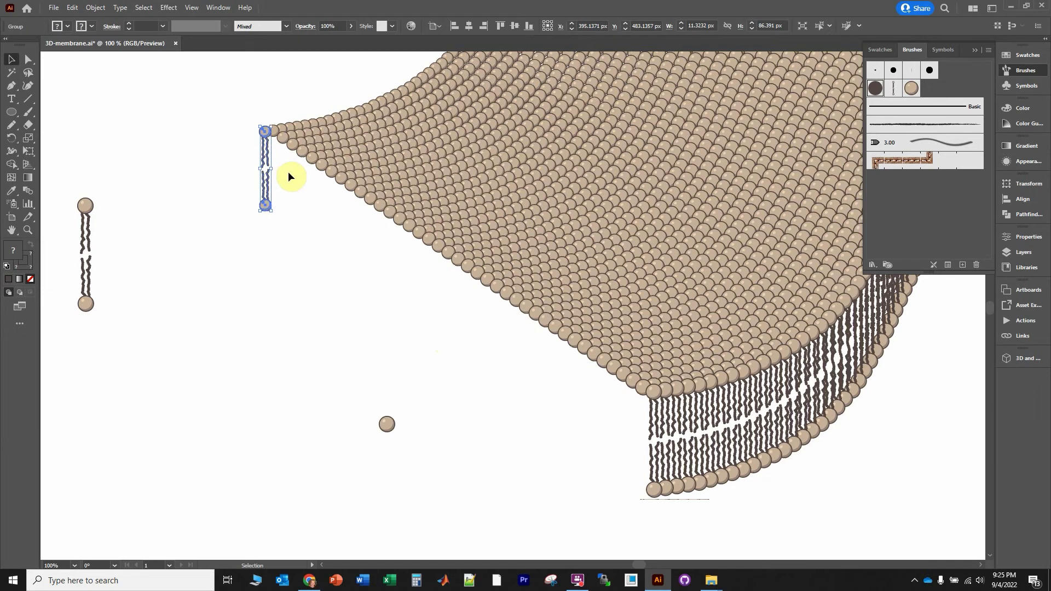
Step: Move the standalone lipid pair to the surface's front corner at about X 784 px, Y 762 px, bring it to front and deselect it
click(85, 207)
click(64, 187)
drag(66, 175, 125, 353)
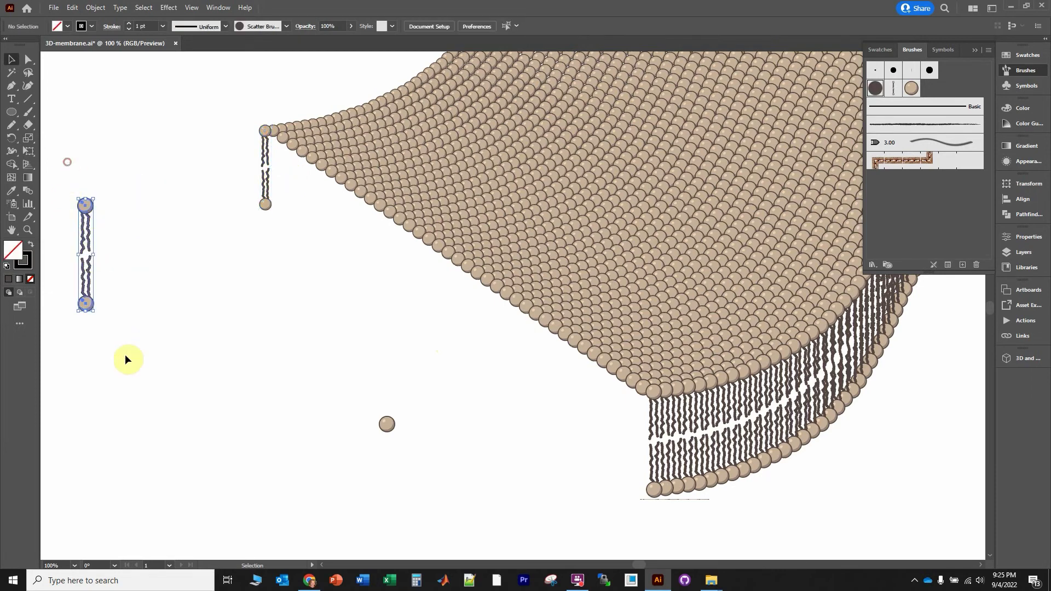
drag(86, 206, 641, 395)
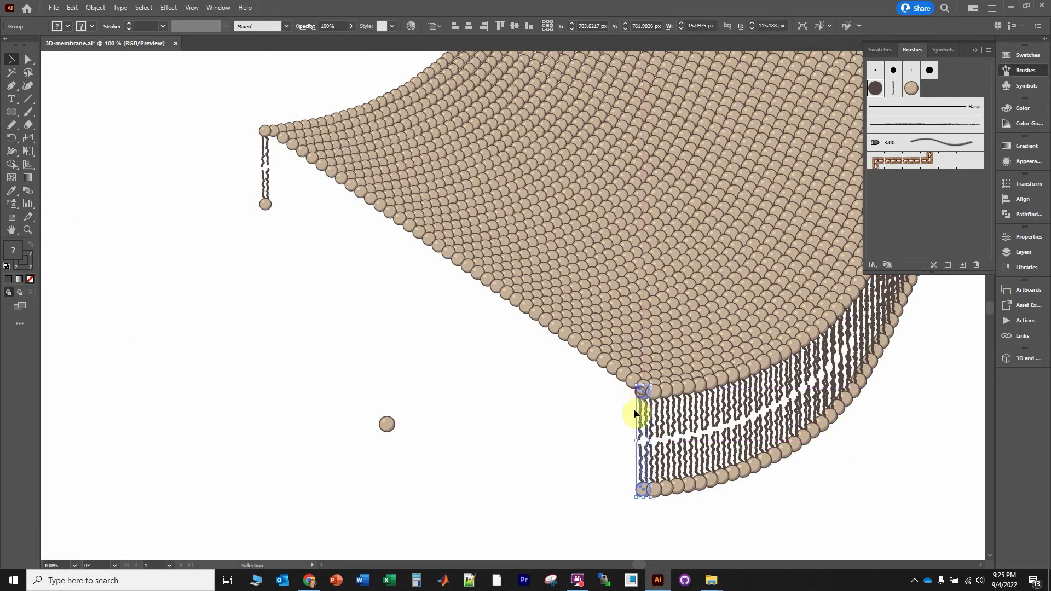
right_click(639, 415)
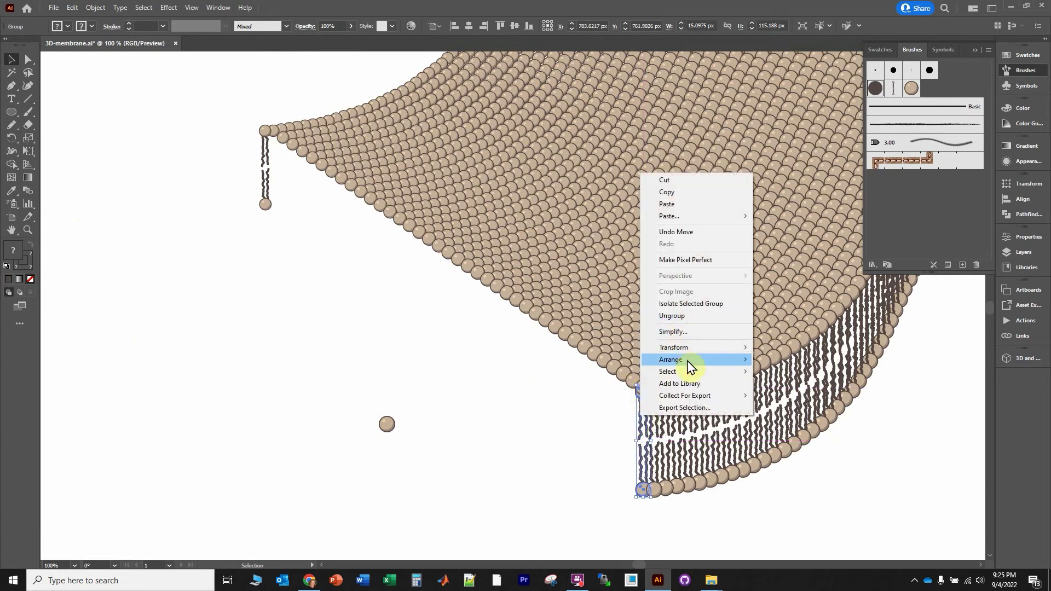
click(811, 367)
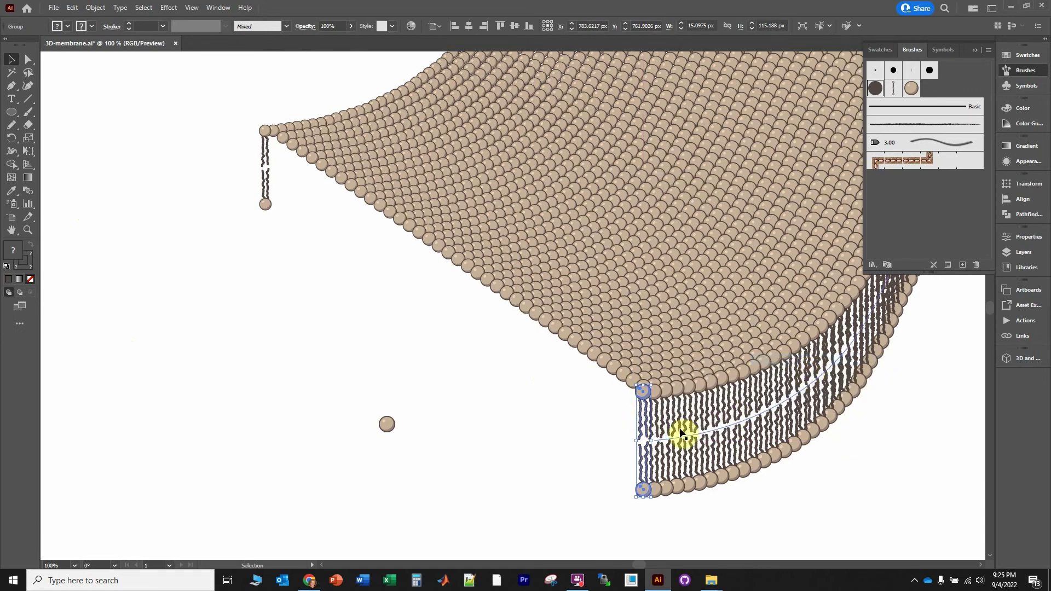
click(546, 441)
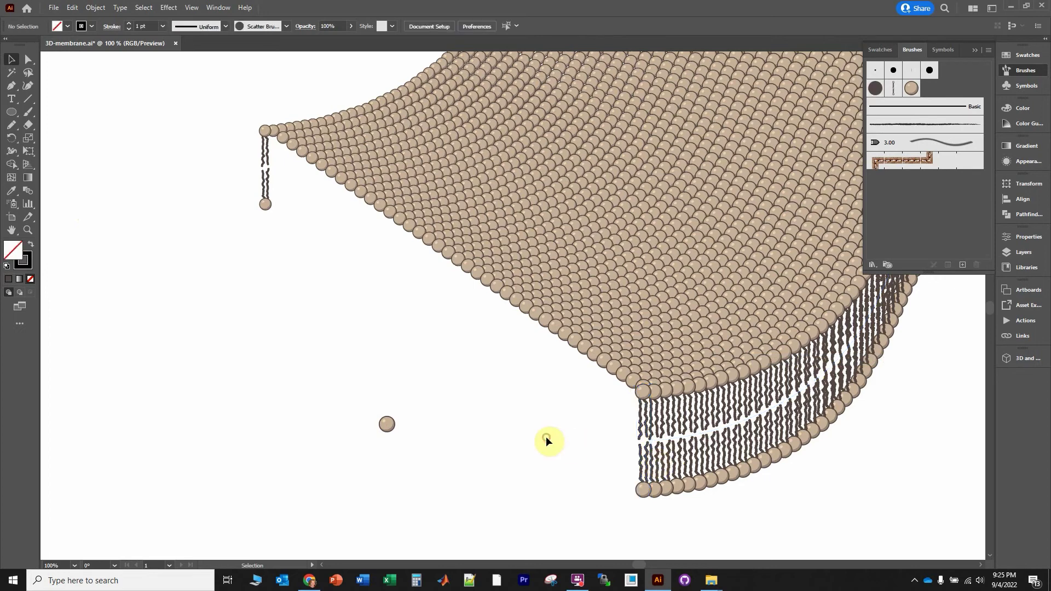
Step: Blend the small lipid pair at the surface's rear corner with the full-size lipid pair at its front corner
click(643, 406)
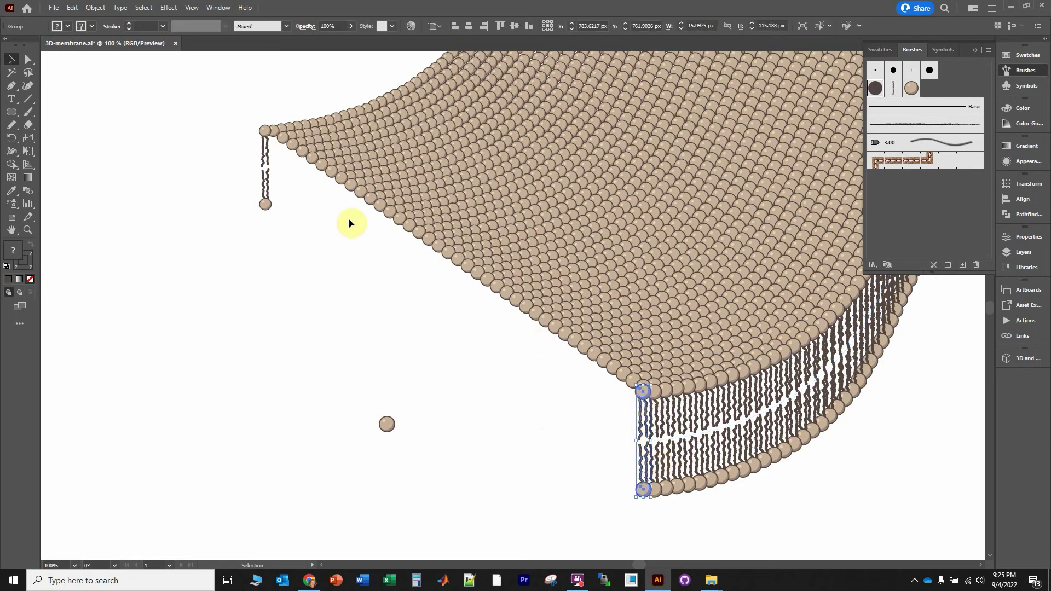
shift+click(265, 145)
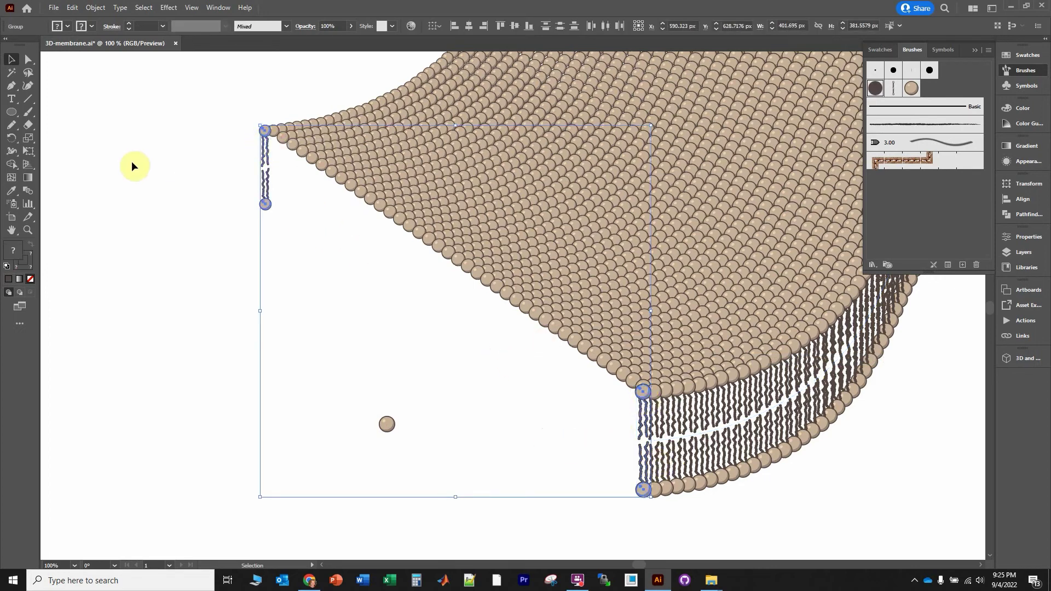
click(28, 191)
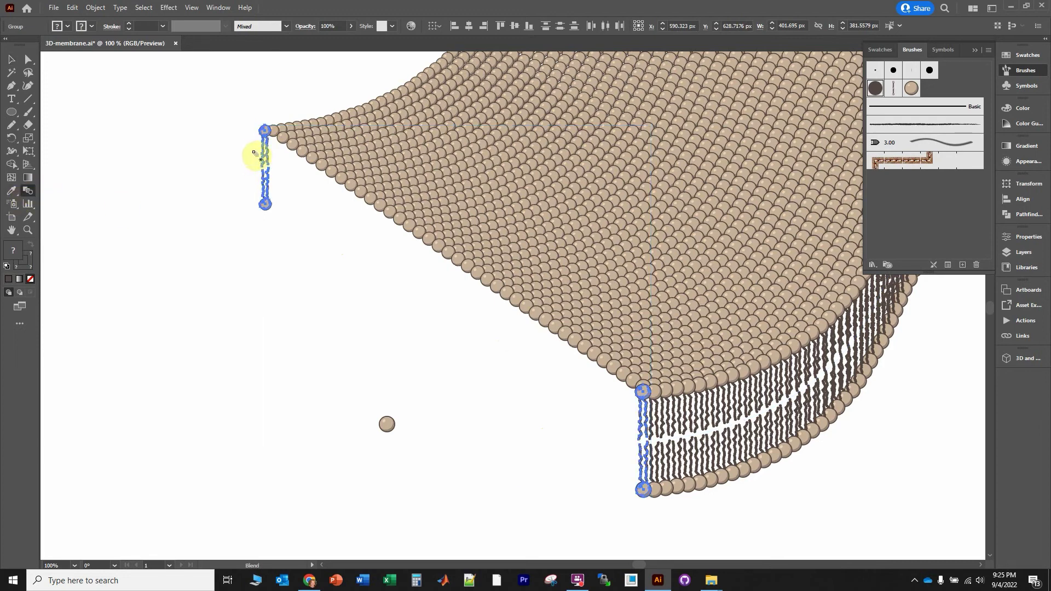
click(642, 422)
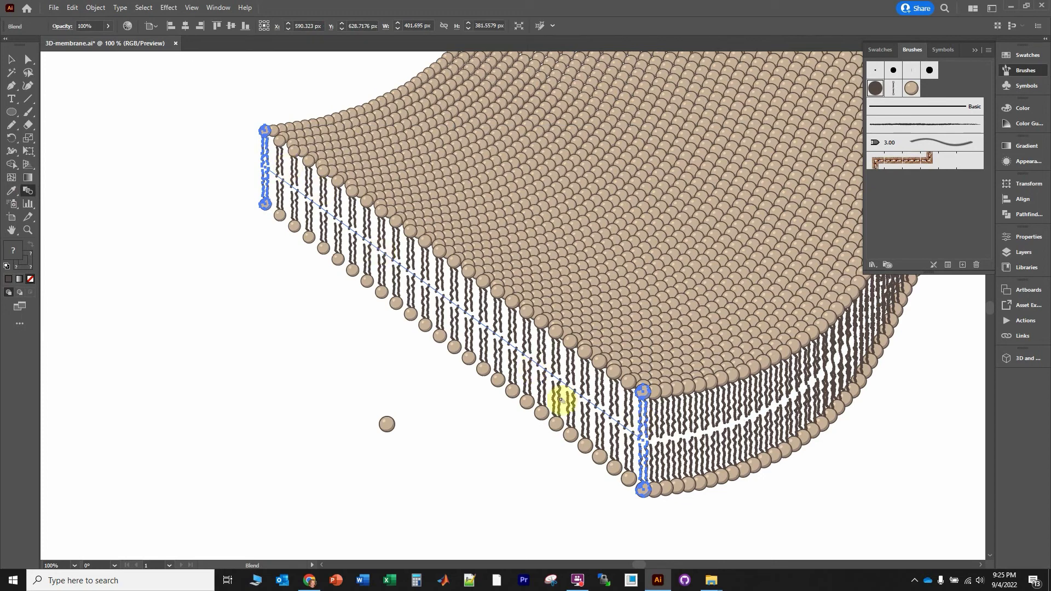
Step: Set the blend between the two corner lipid pairs to 36 specified steps
key(Return)
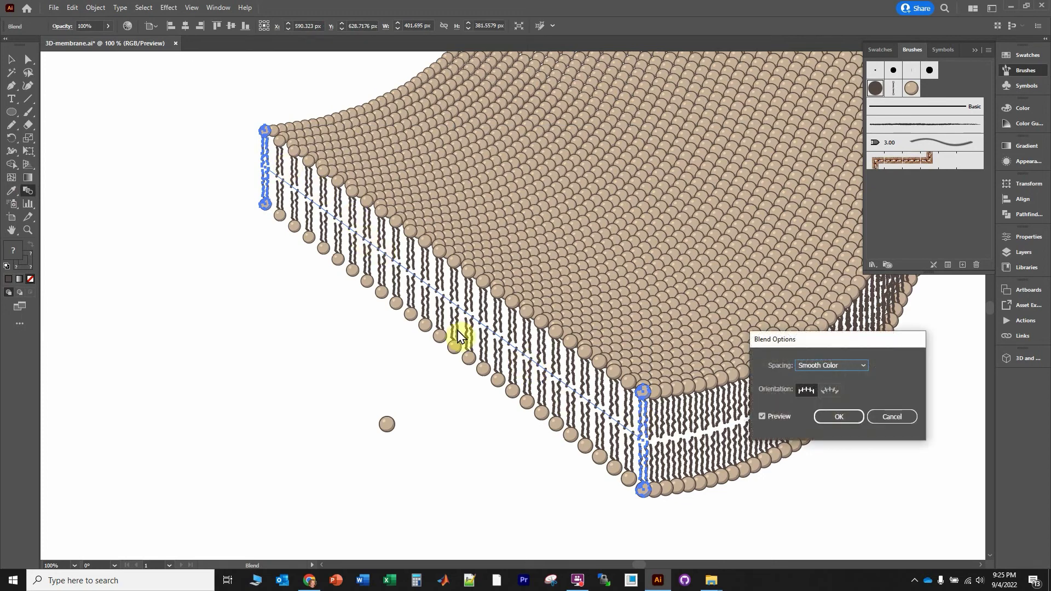
click(861, 365)
click(837, 378)
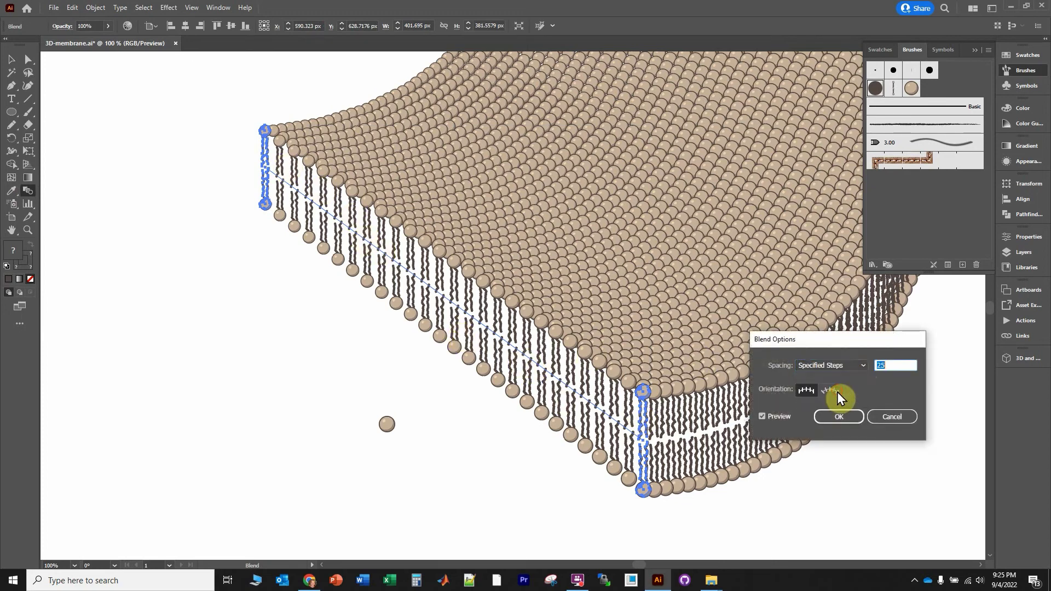
double_click(903, 366)
key(Up)
key(Up)
key(Up)
key(Up)
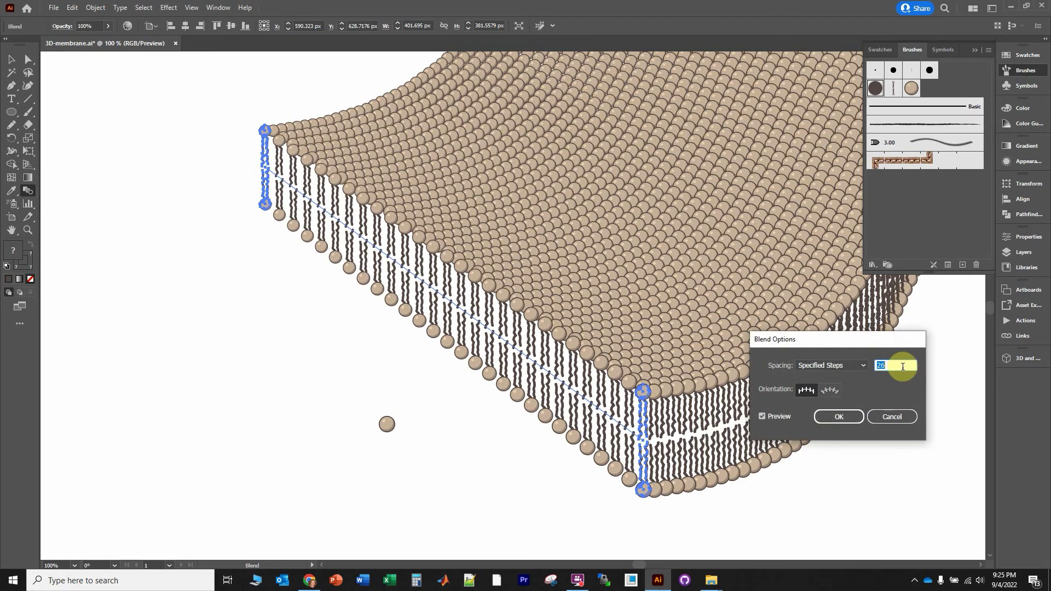
key(Up)
key(Up)
key(Up)
key(Up)
key(Up)
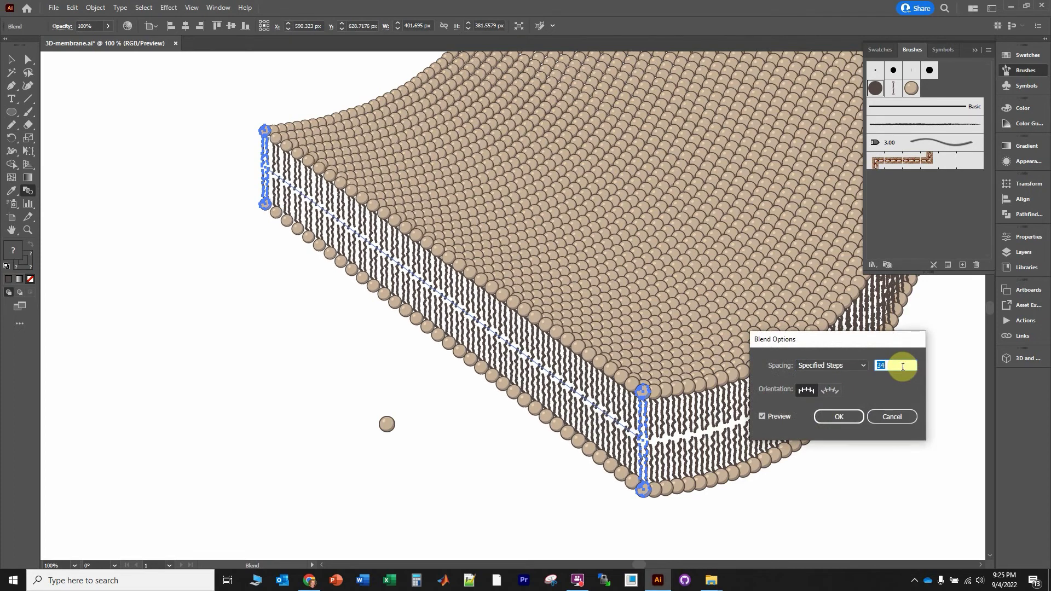
key(Up)
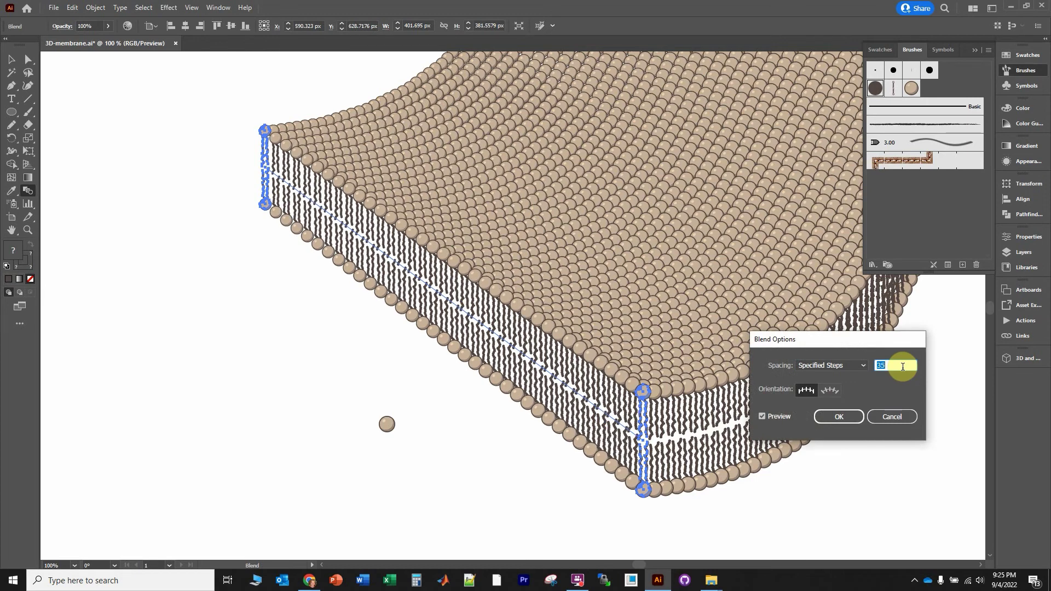
key(Up)
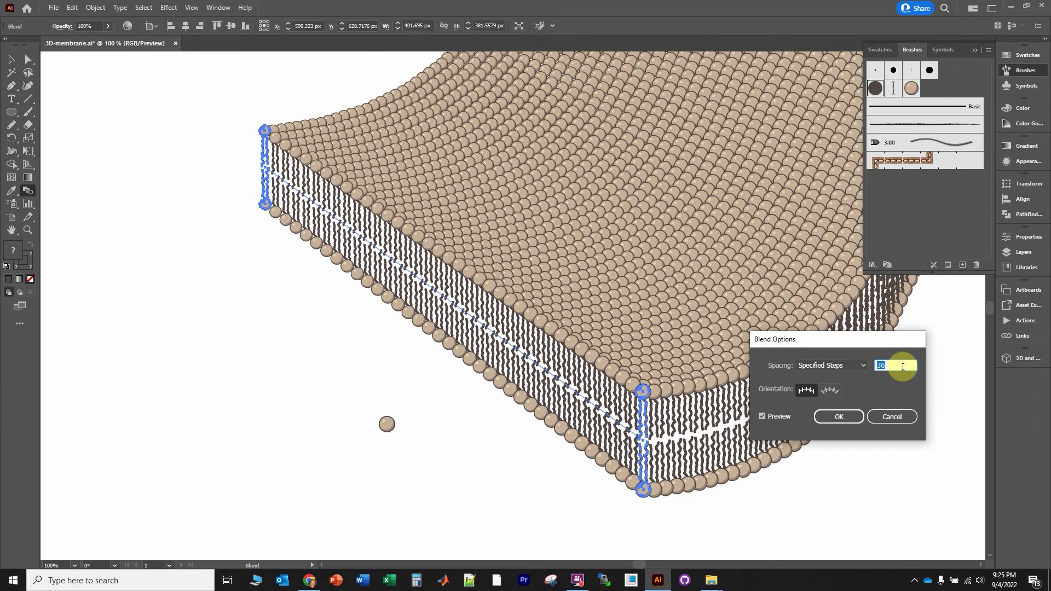
click(841, 417)
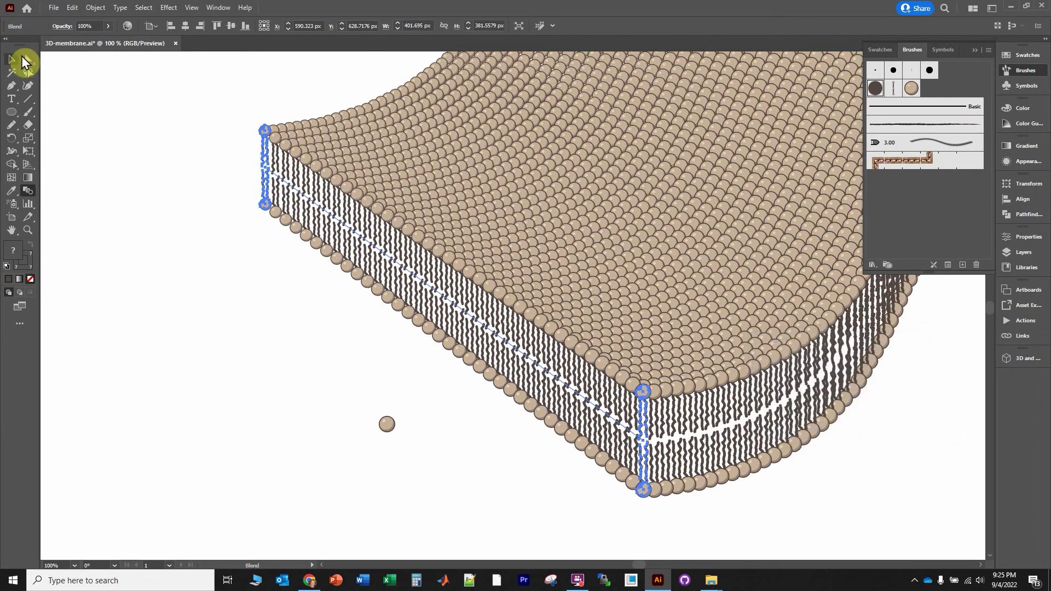
Step: Nudge the side-edge lipid blend 2 px outward and 1 px down to about X 588 px, Y 630 px, and deselect it
click(12, 59)
click(148, 153)
click(499, 358)
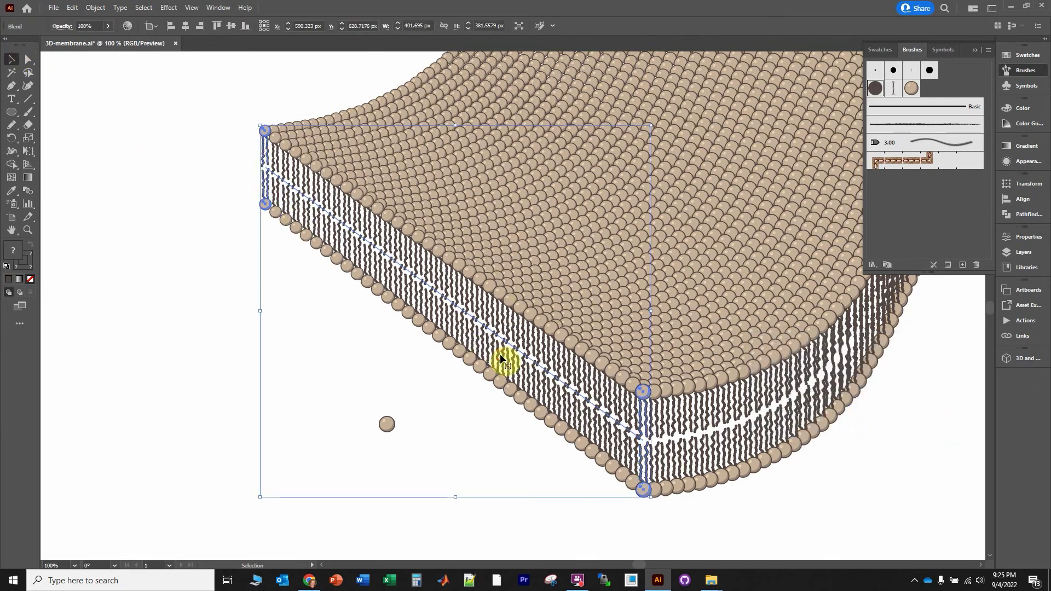
key(Down)
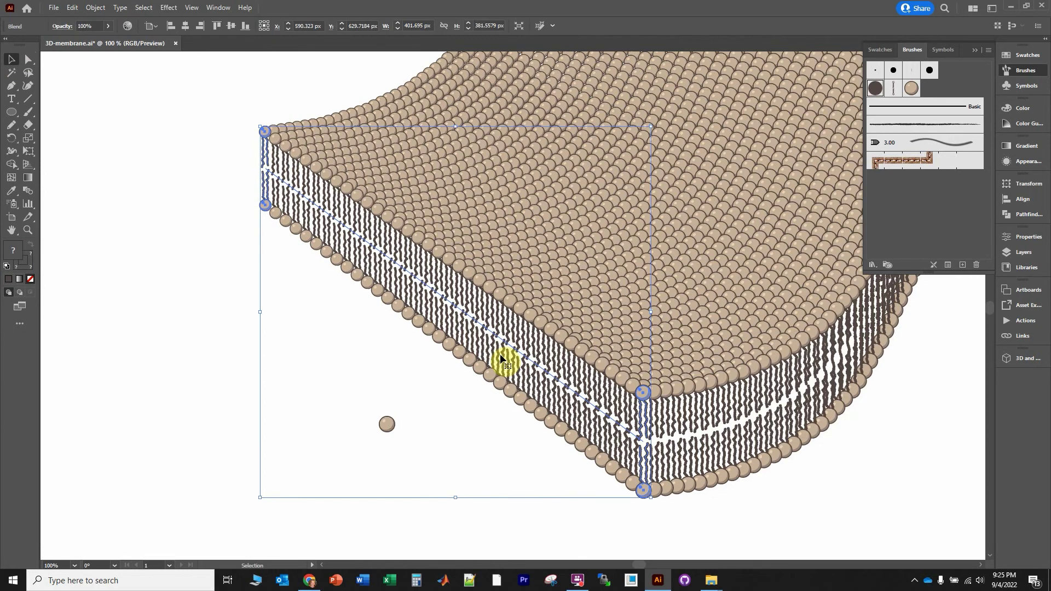
key(Down)
key(Left)
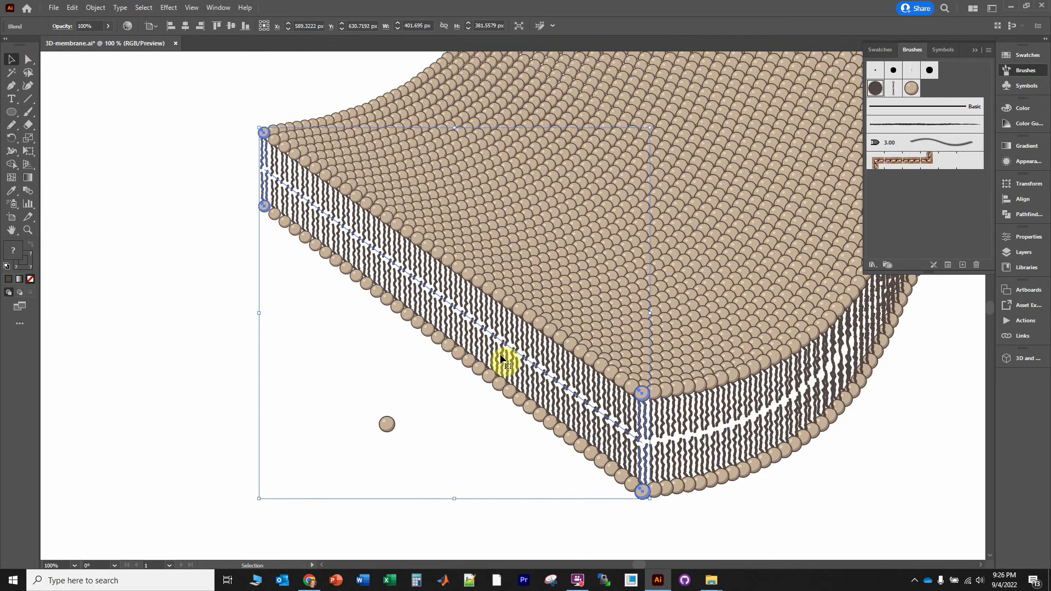
key(Left)
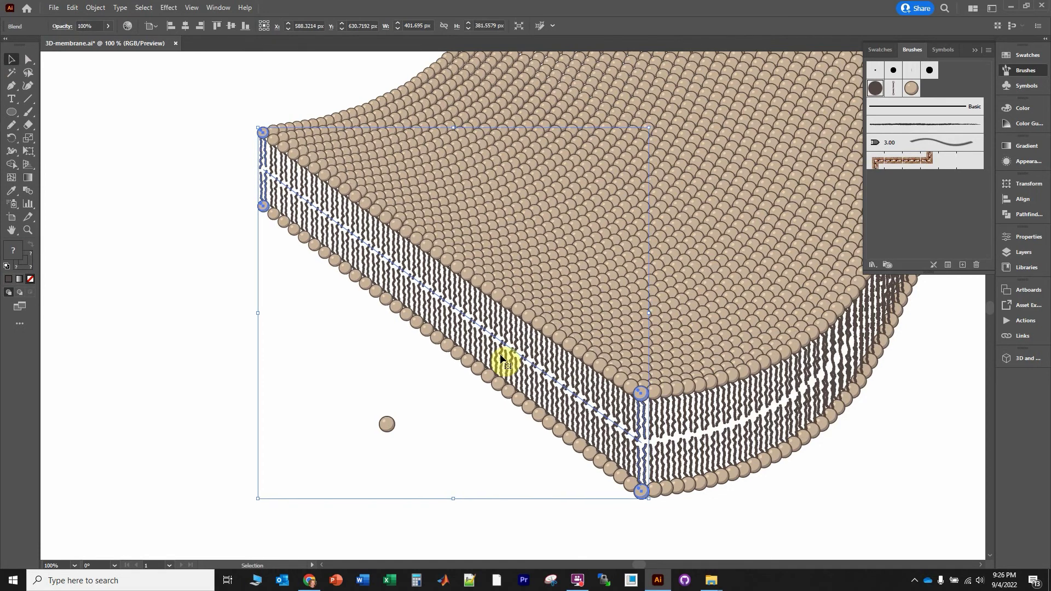
key(Up)
click(218, 321)
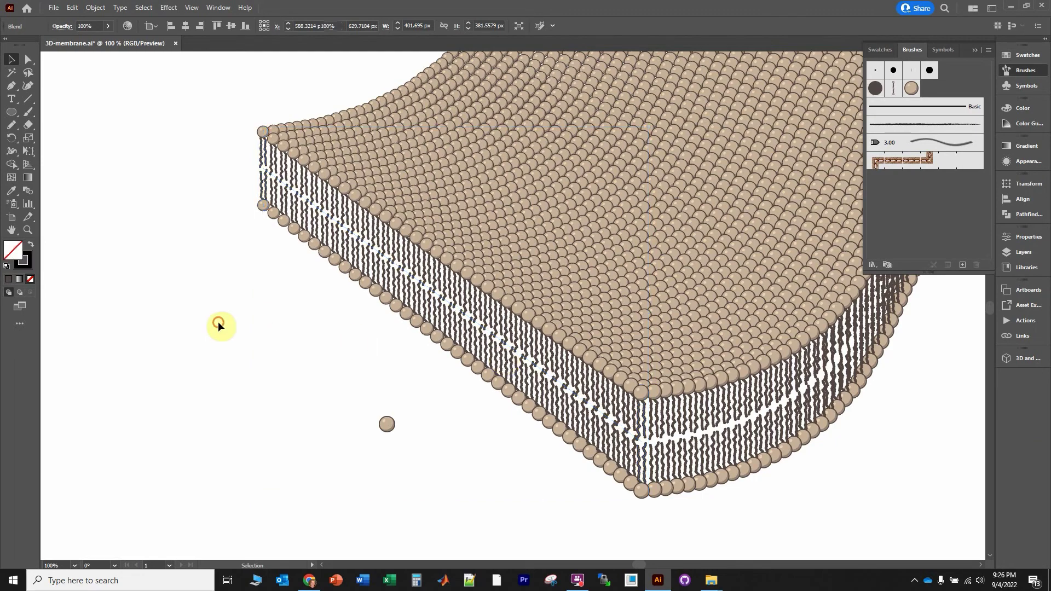
Step: Flatten the transparency of the blended lipid head surface with the Medium Resolution preset and deselect it
scroll(429, 298, down, 1)
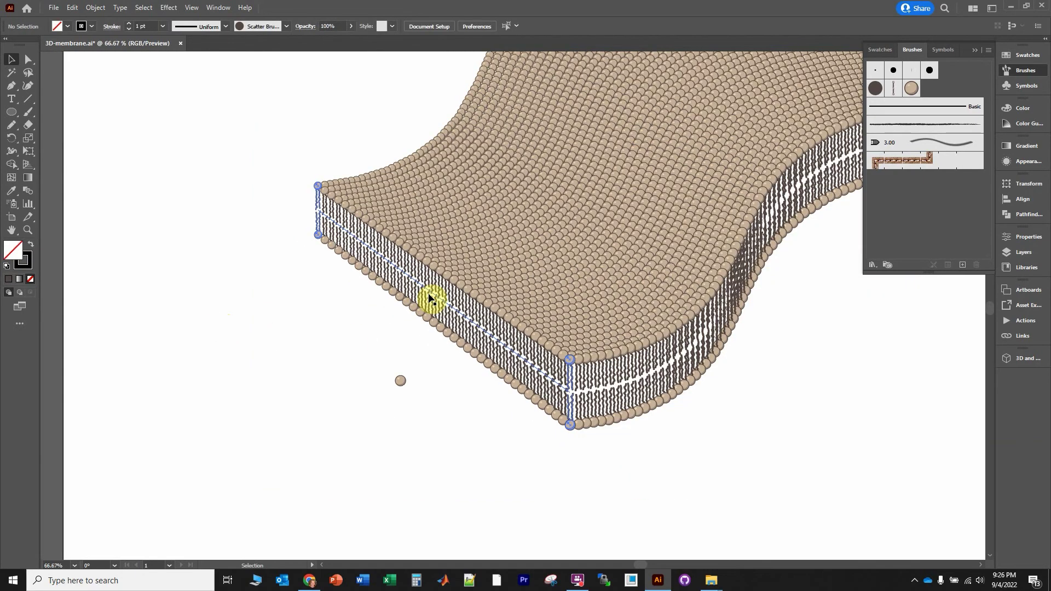
drag(498, 178, 361, 279)
drag(270, 281, 314, 298)
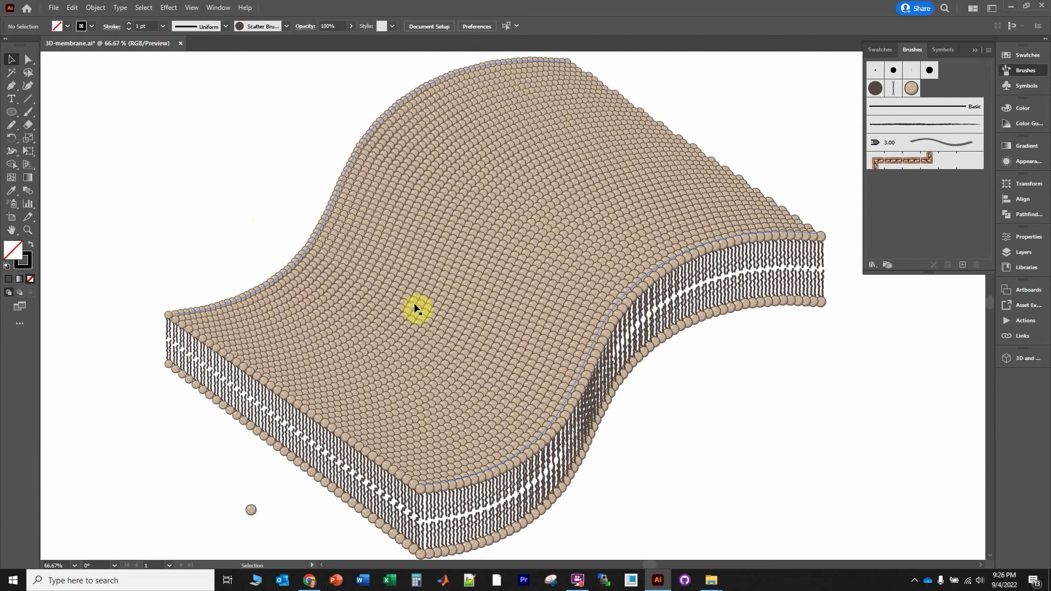
click(469, 230)
click(94, 8)
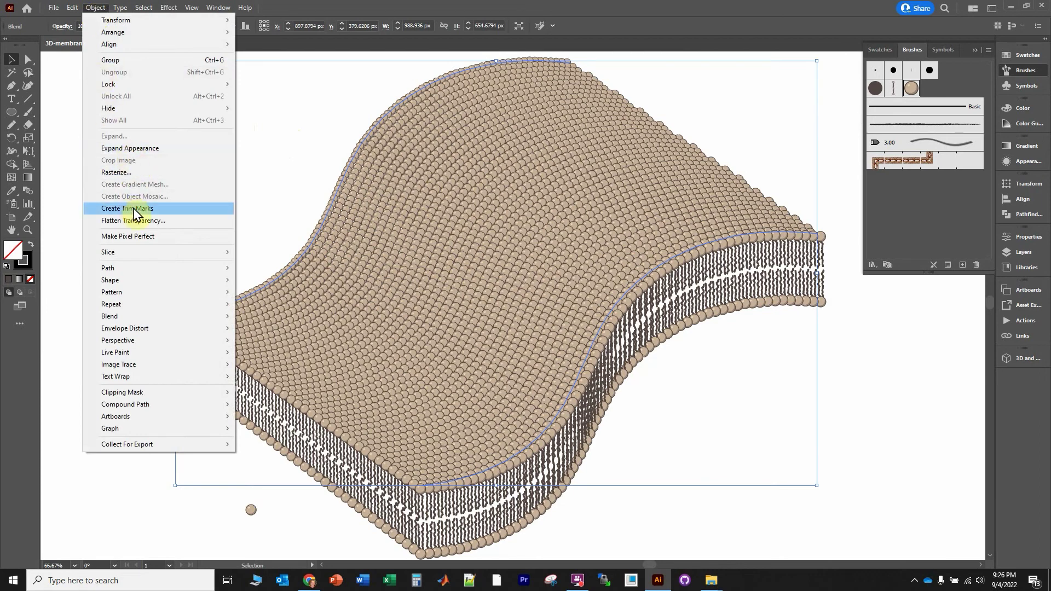
click(143, 221)
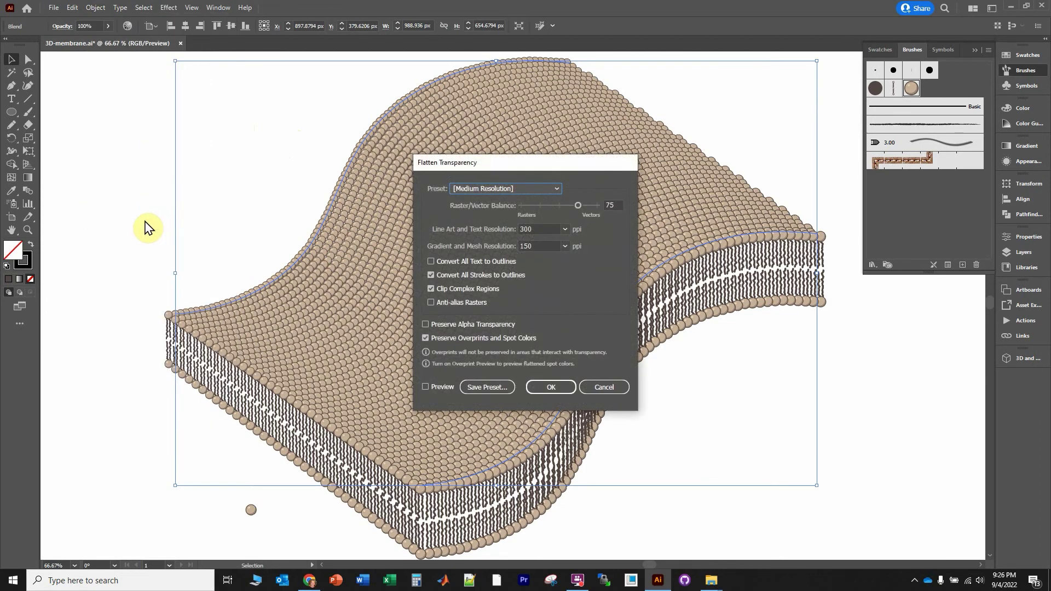
click(549, 386)
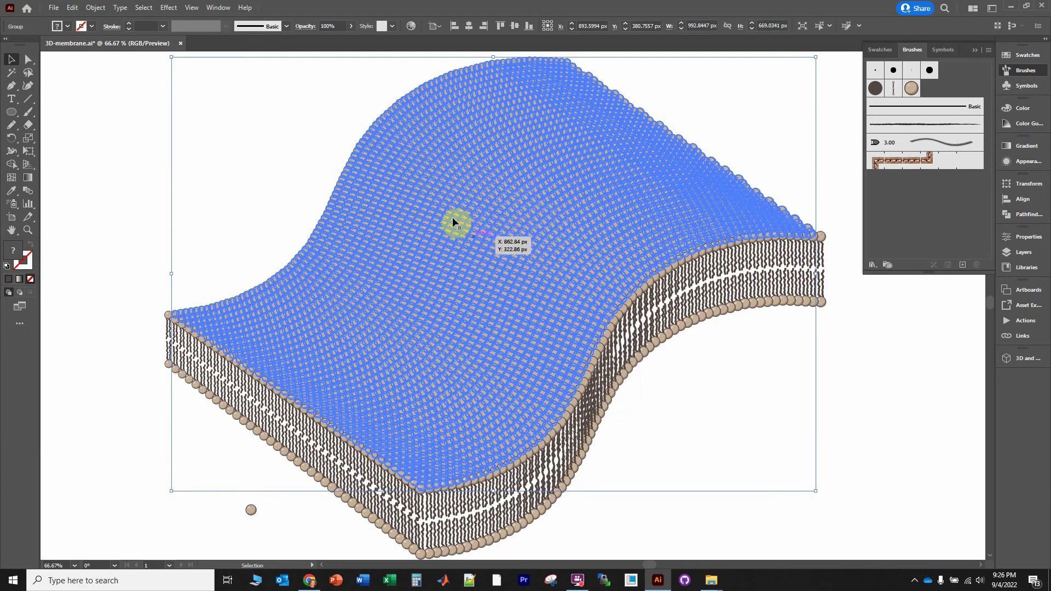
click(294, 179)
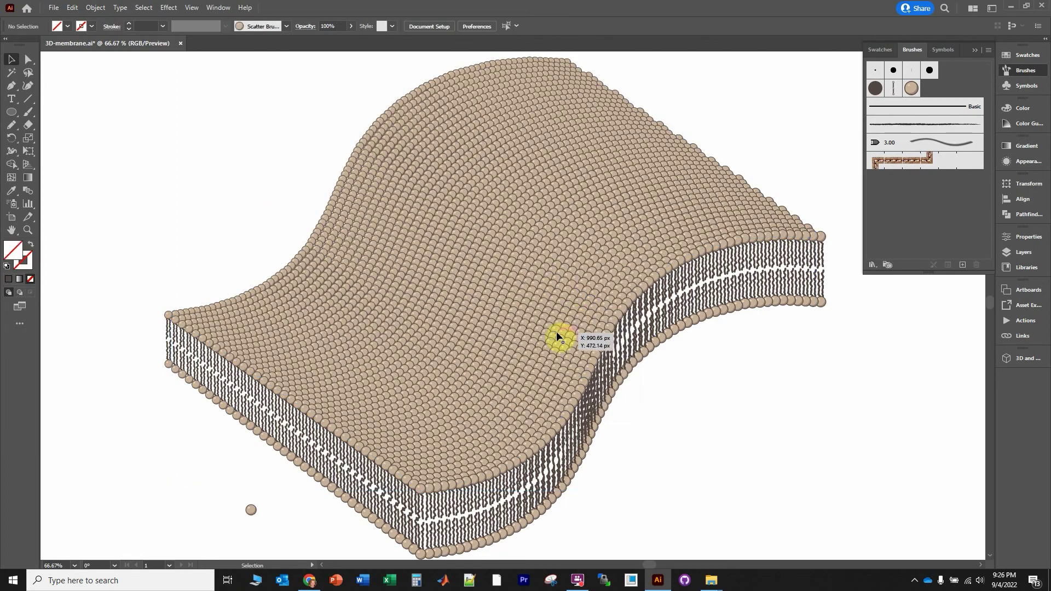
Step: Draw a green-filled ellipse about 84 px wide and 171 px high on the blank area beyond the surface's rear edge, and delete it
click(11, 114)
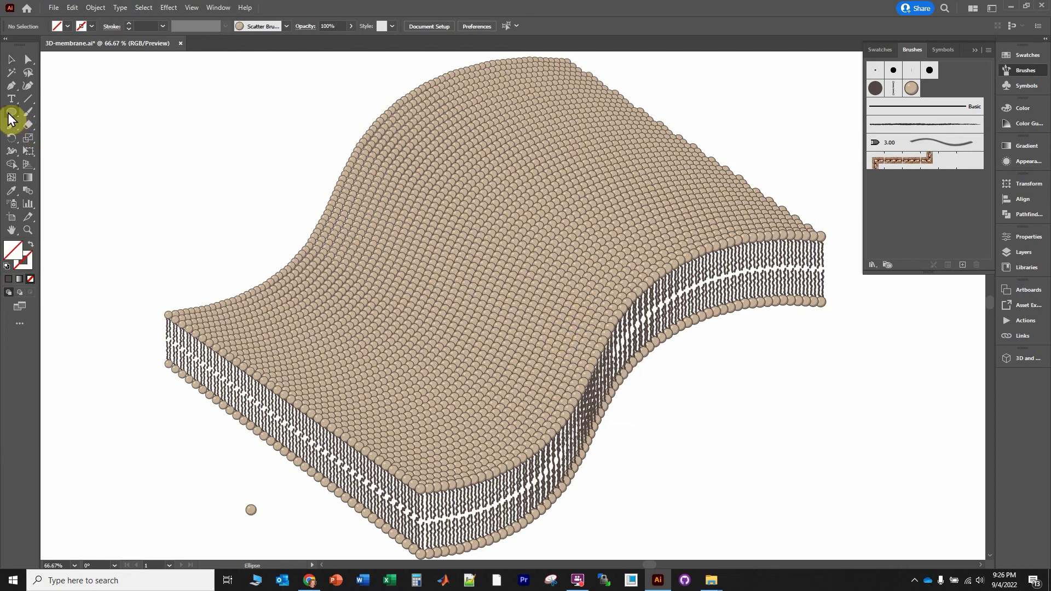
drag(225, 104, 280, 214)
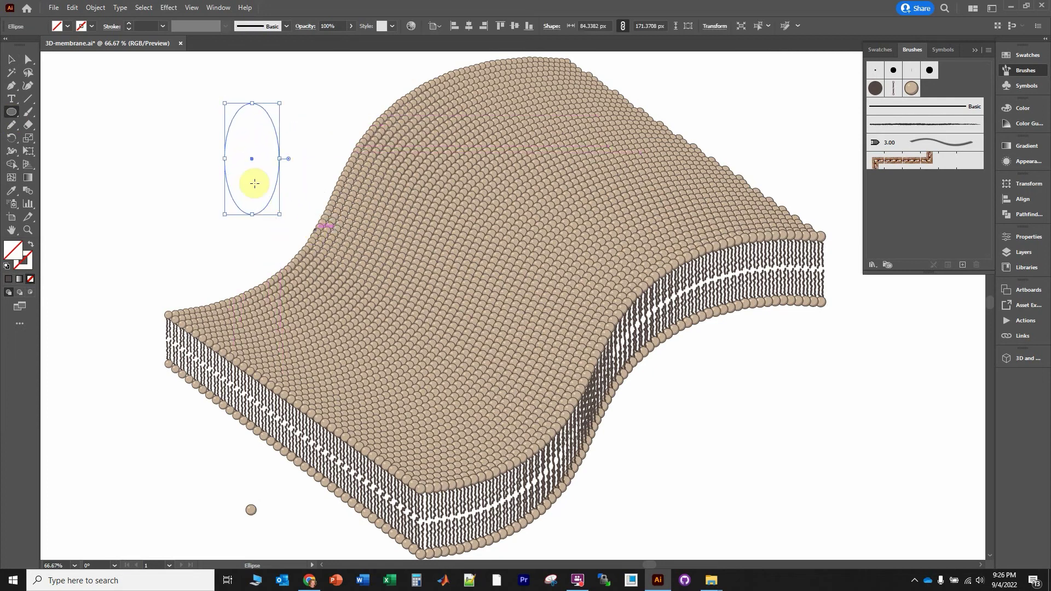
click(13, 61)
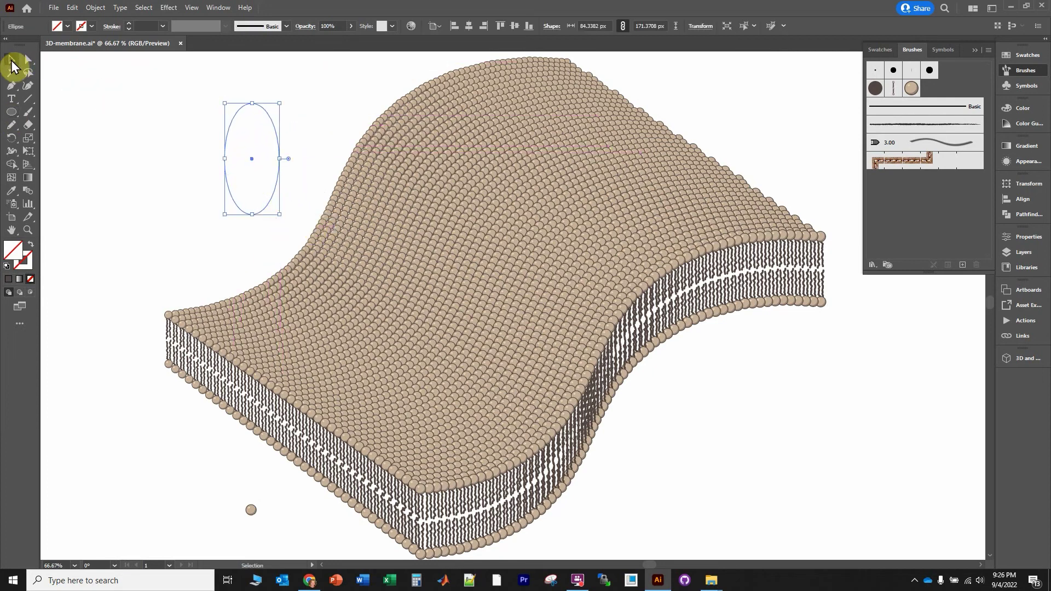
click(67, 27)
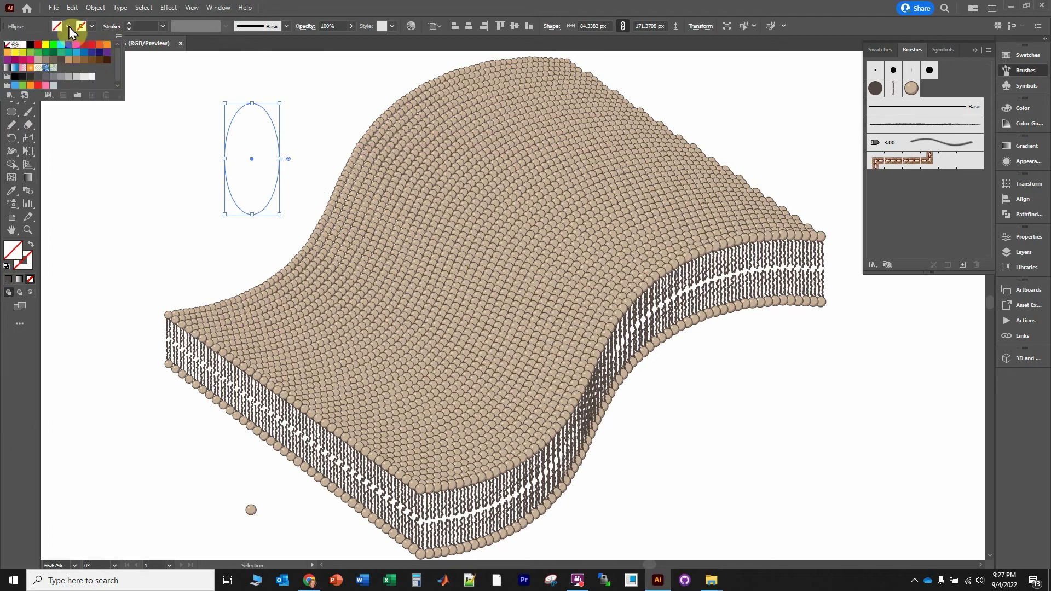
click(40, 52)
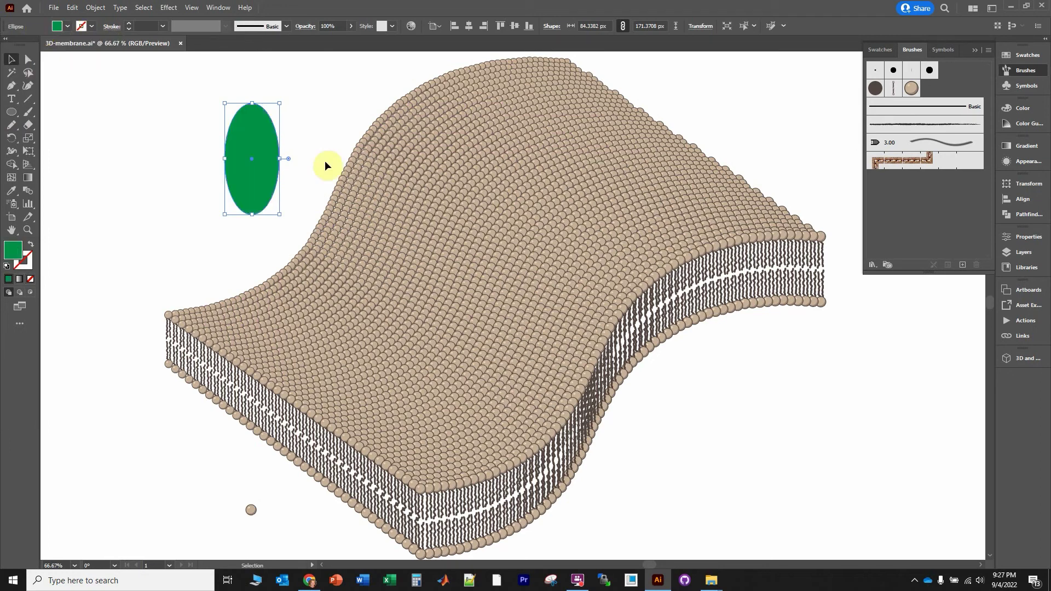
key(a)
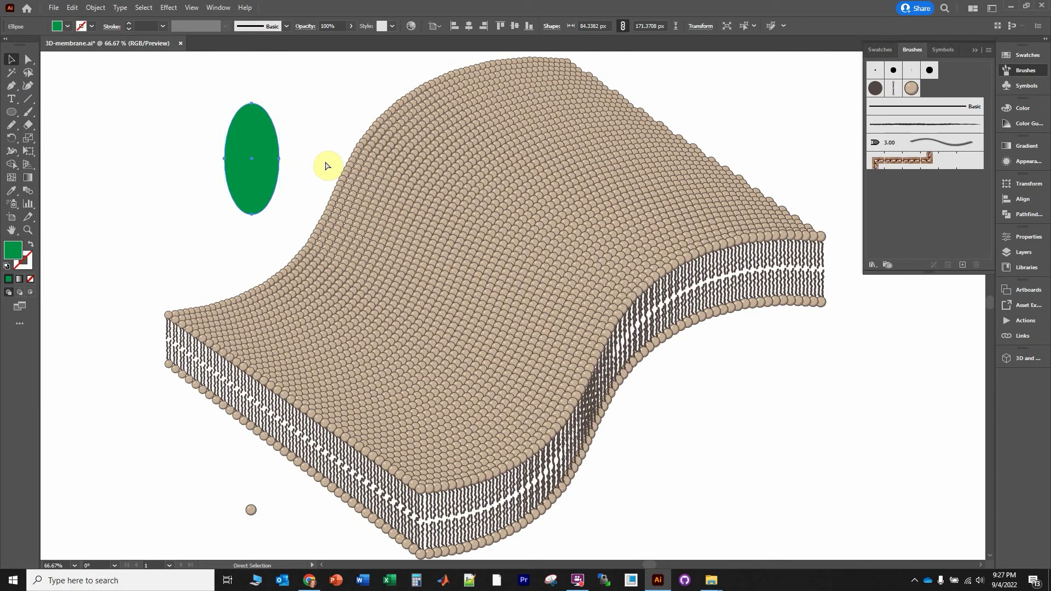
key(Delete)
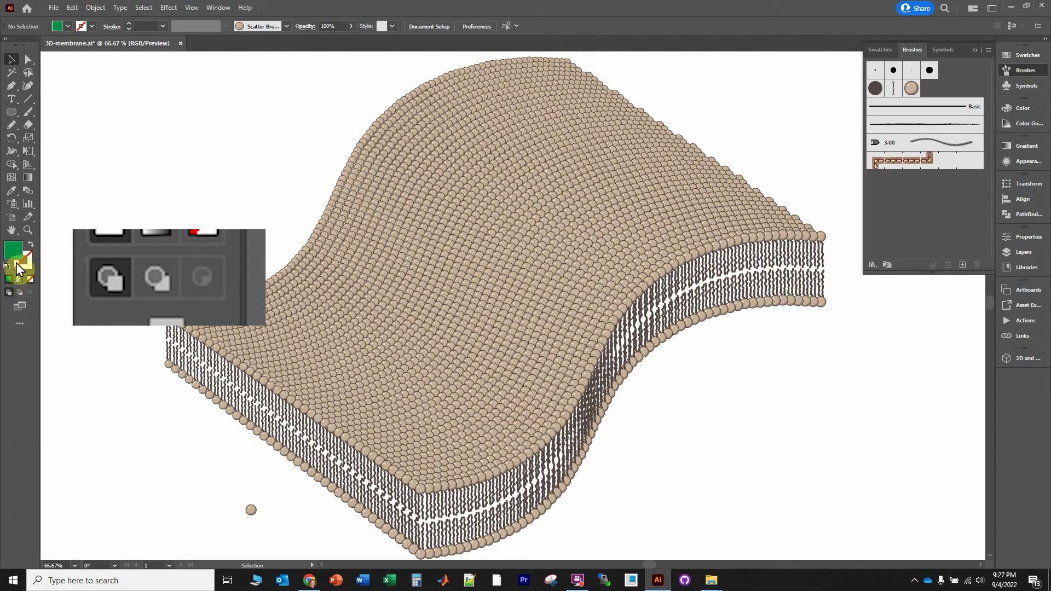
Step: Switch to Draw Behind mode, isolate the flattened surface group and paste the green ellipse behind a lipid head near the surface's centre
click(19, 293)
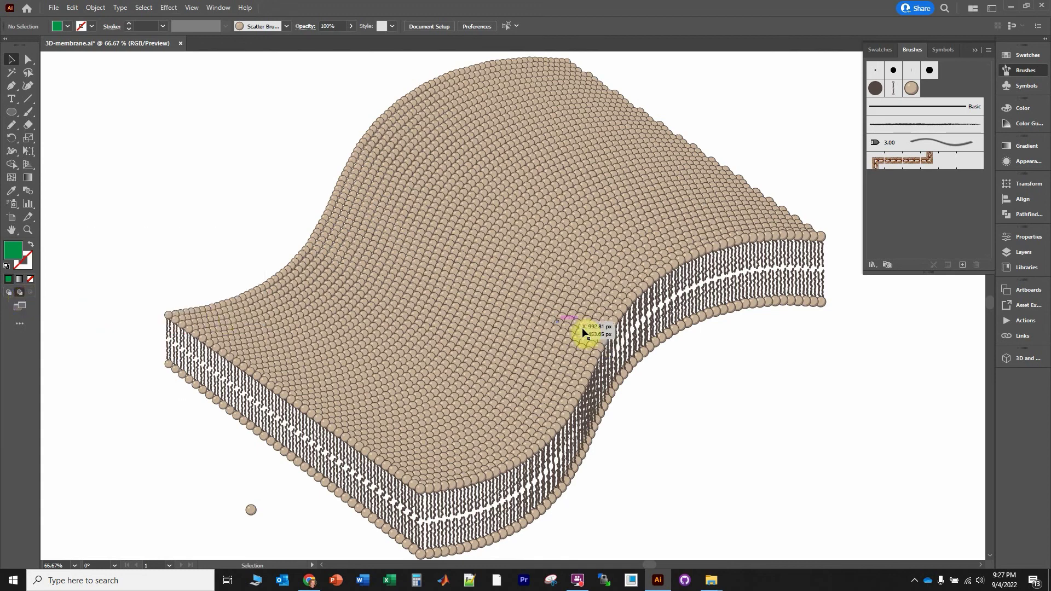
click(20, 292)
double_click(471, 287)
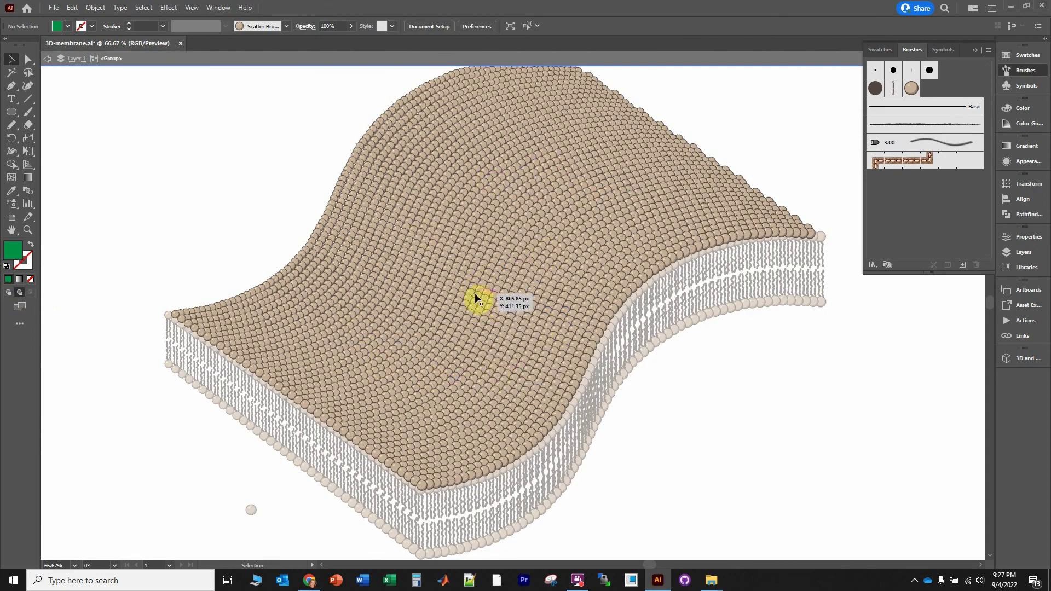
click(464, 288)
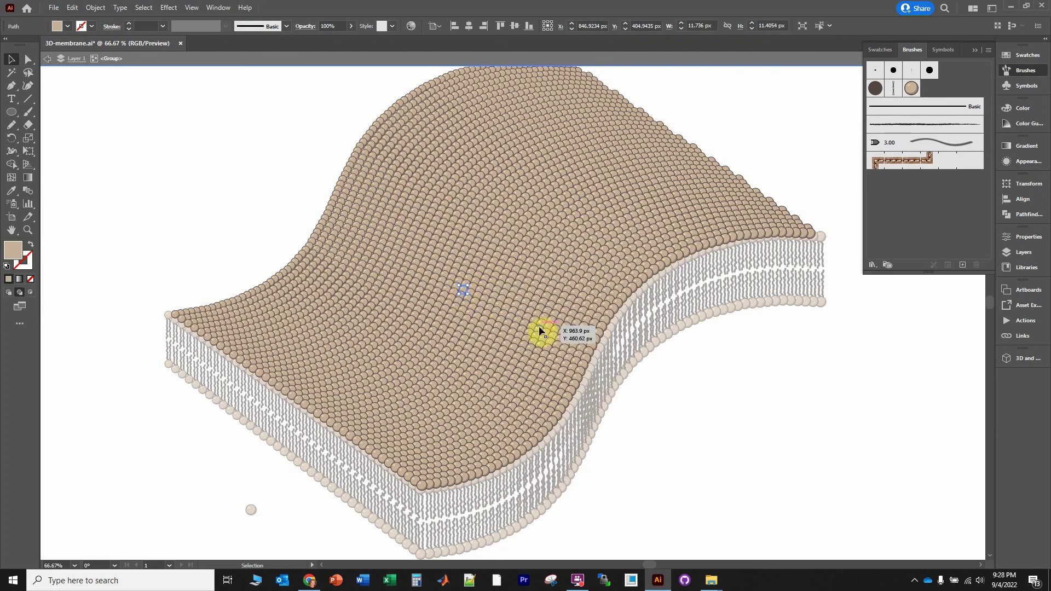
key(a)
key(ctrl+v)
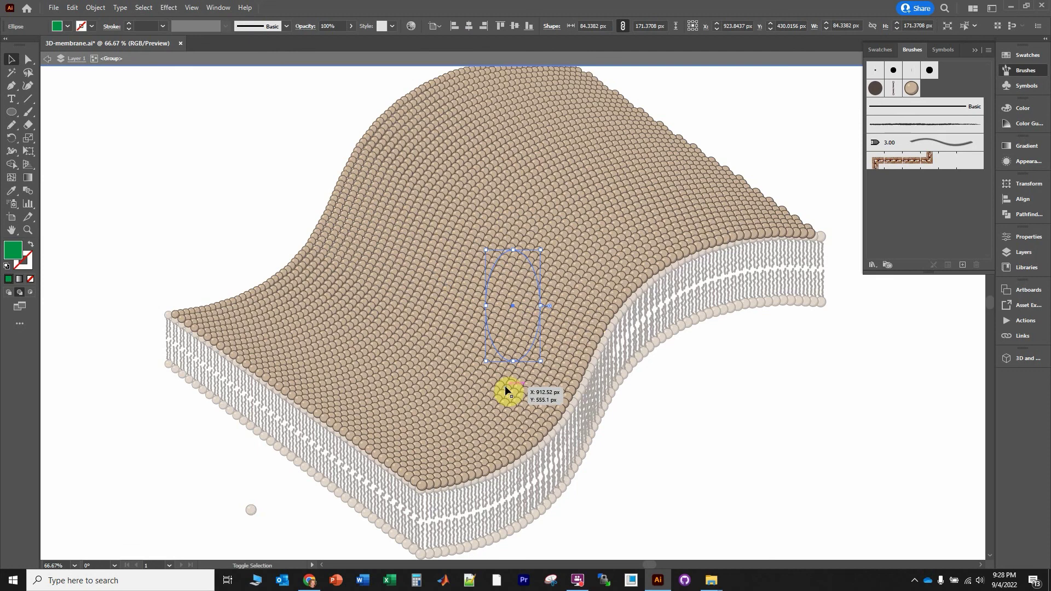
Step: Nudge the green ellipse to about X 854 px, Y 380 px so it emerges from the lipid surface, and deselect it
key(shift+Left)
key(shift+Left)
key(shift+Left)
key(shift+Left)
key(shift+Left)
key(shift+Left)
key(shift+Left)
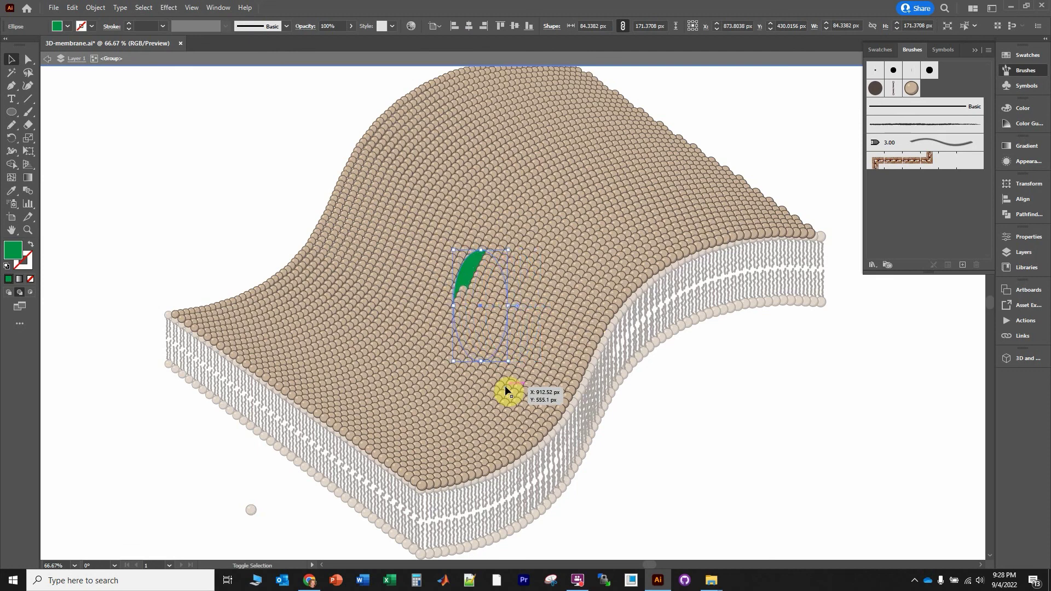
key(shift+Left)
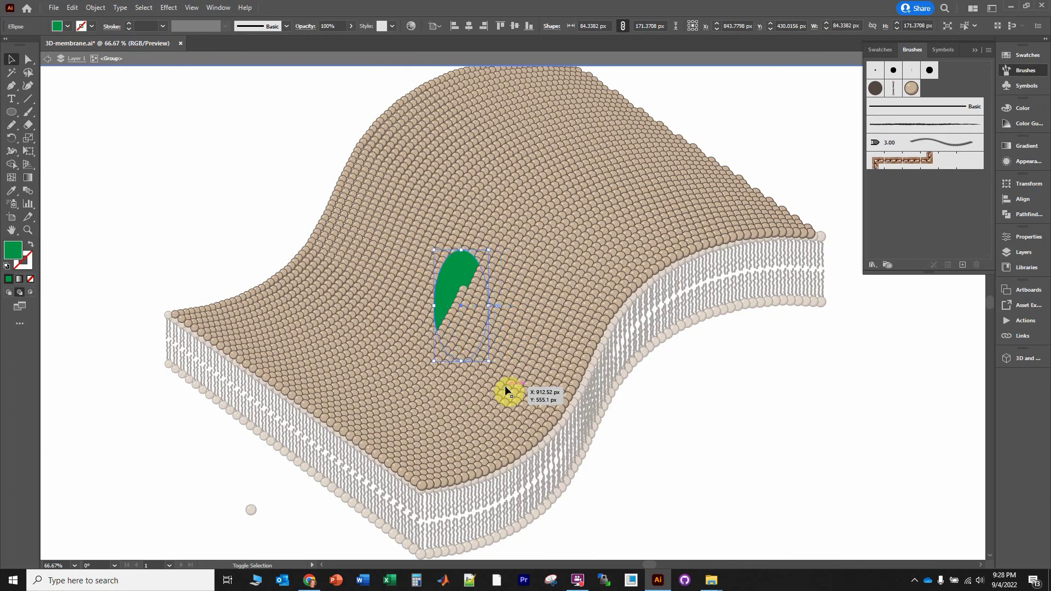
key(shift+Up)
key(shift+Up)
key(shift+Up)
key(shift+Up)
key(shift+Up)
key(shift+Up)
key(shift+Up)
key(shift+Up)
key(shift+Up)
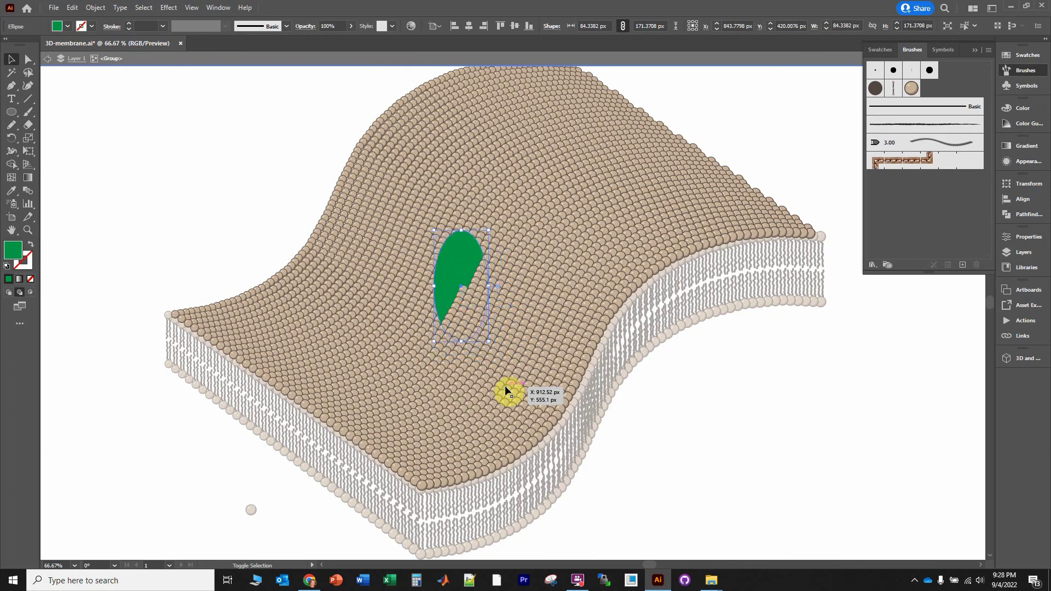
key(shift+Right)
key(shift+Right)
key(shift+Down)
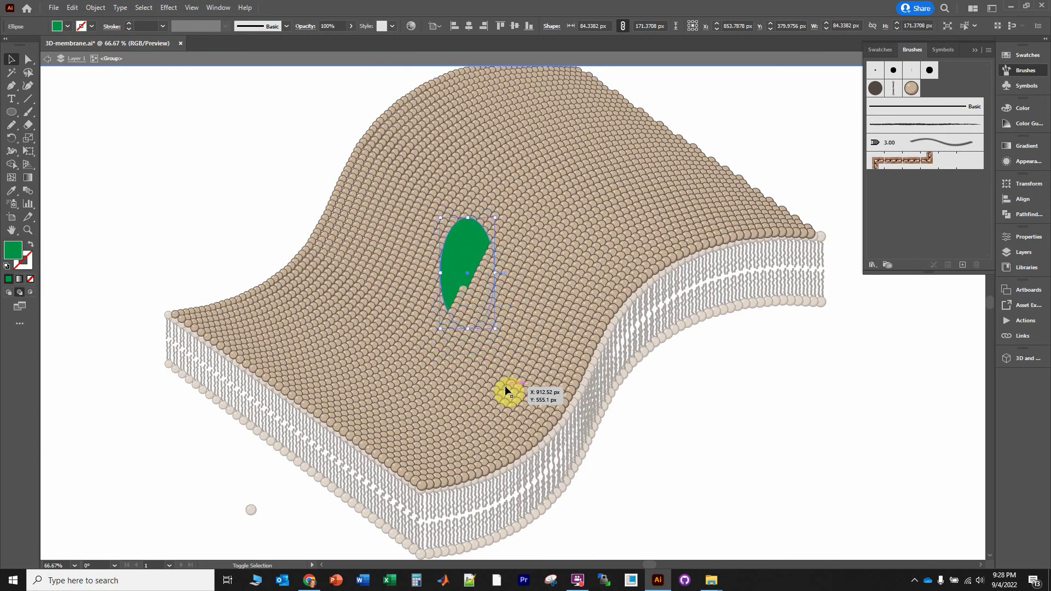
click(59, 126)
Step: Draw a freehand S-curved path about 129 px wide and 296 px high with the Pencil tool and move it onto the blank area beside the surface
click(12, 125)
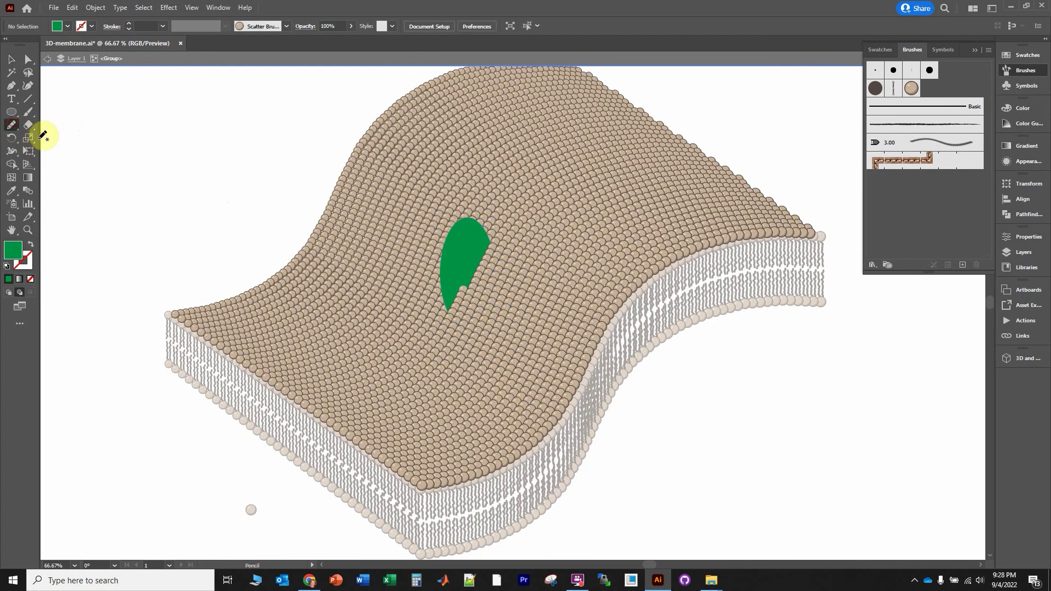
mouse_move(524, 261)
mouse_down()
mouse_move(529, 203)
mouse_move(591, 128)
mouse_move(580, 90)
mouse_move(548, 73)
mouse_move(513, 85)
mouse_move(523, 116)
mouse_up()
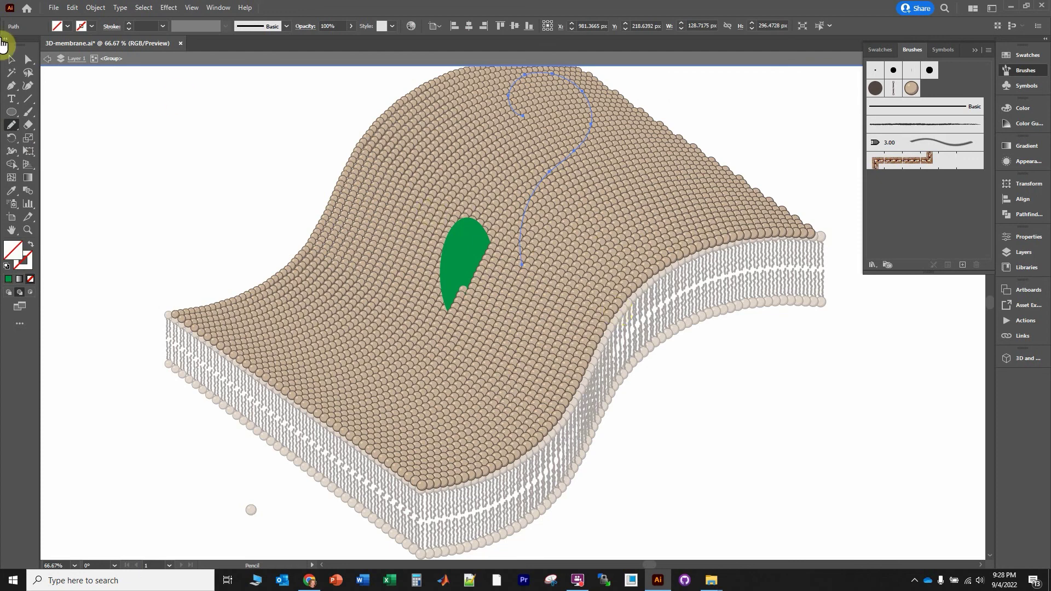
click(11, 59)
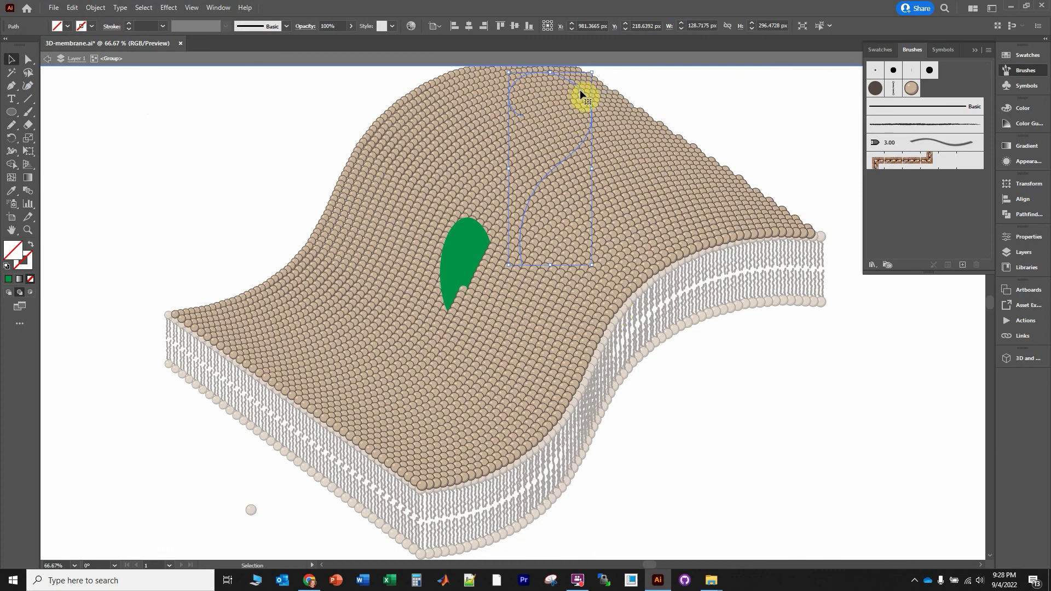
mouse_move(580, 92)
mouse_down()
mouse_move(380, 85)
mouse_move(283, 99)
mouse_up()
Step: Give the curved path a purple stroke with a weight of 7 pt
click(81, 26)
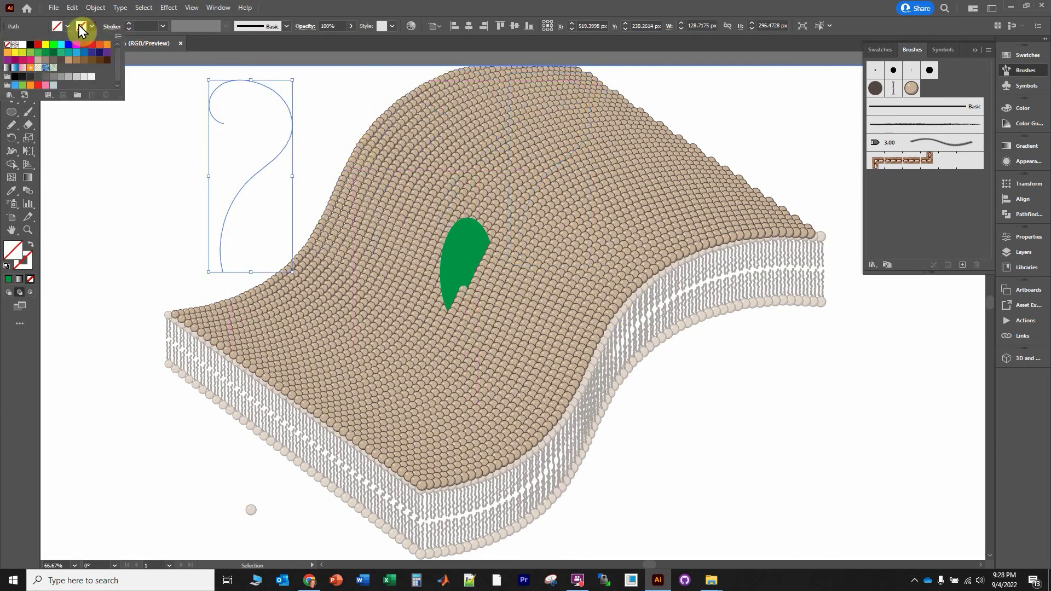
click(46, 54)
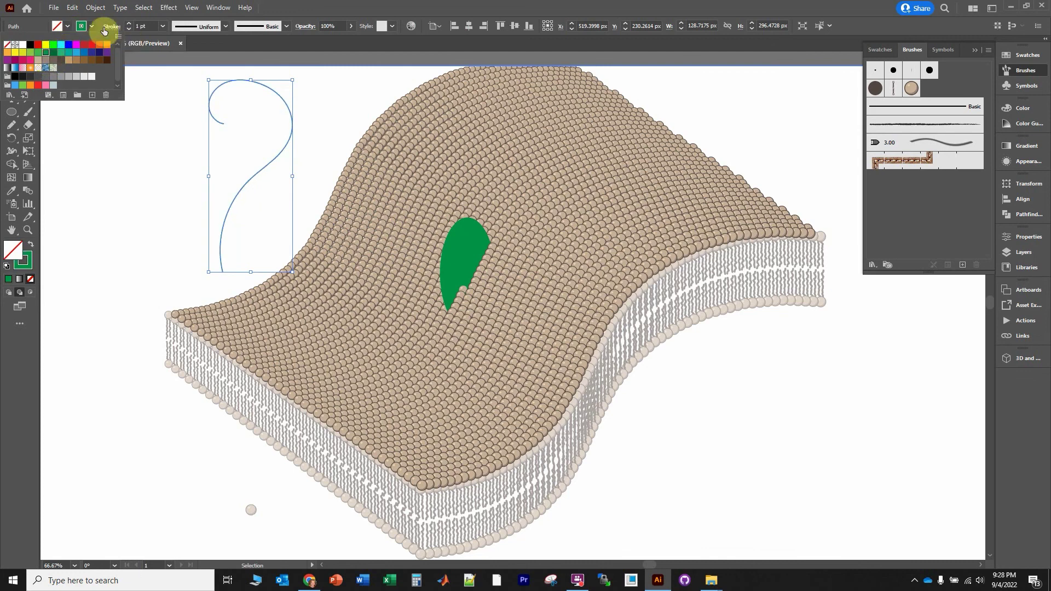
click(104, 53)
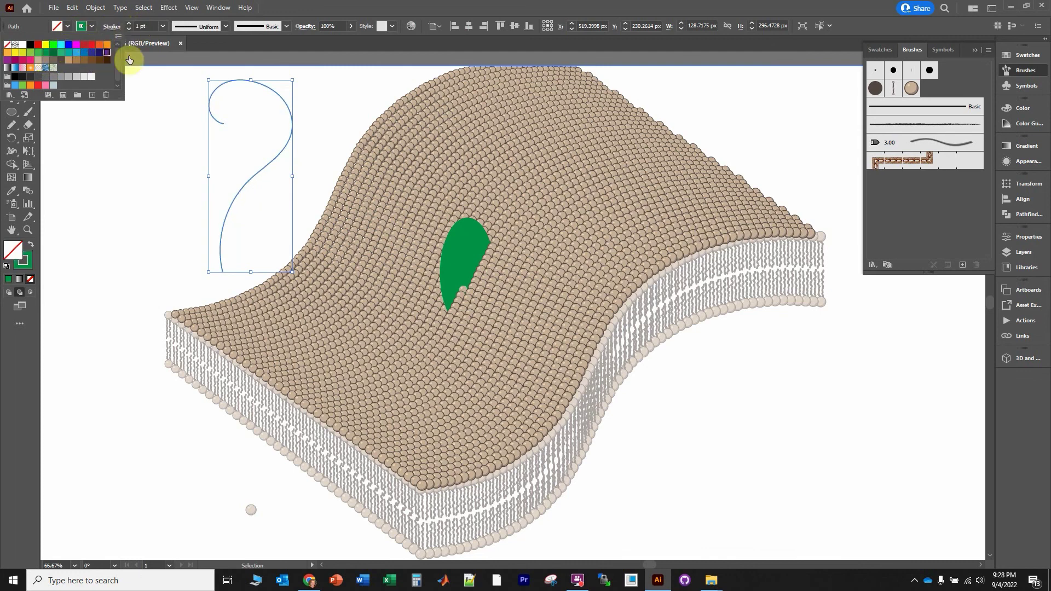
click(129, 24)
click(129, 24)
click(128, 24)
click(129, 24)
click(128, 24)
click(129, 24)
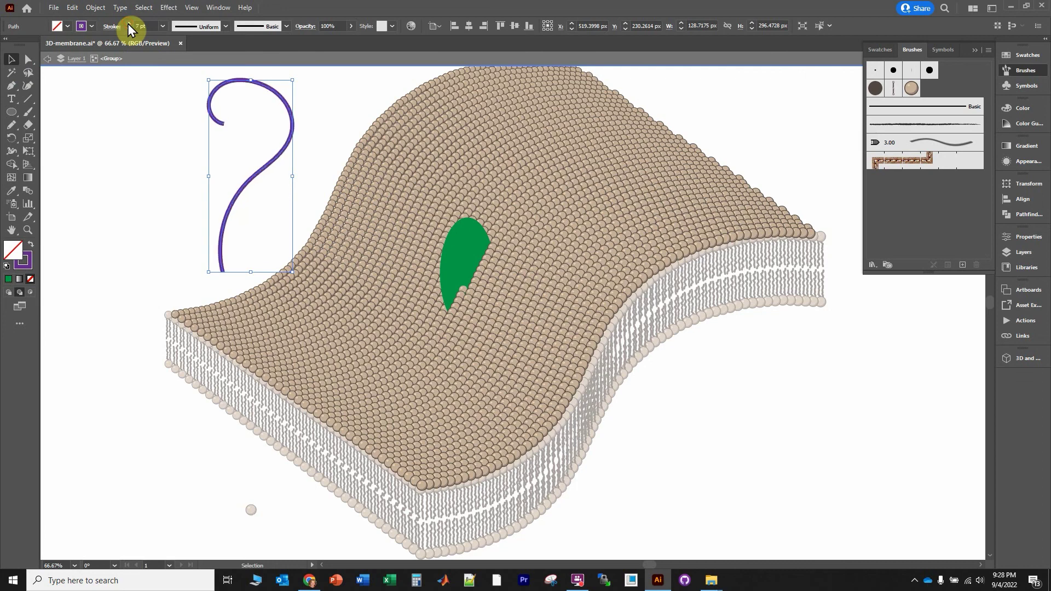
Step: Cut the purple curve and paste it behind a lipid head on the surface's rear slope
key(Delete)
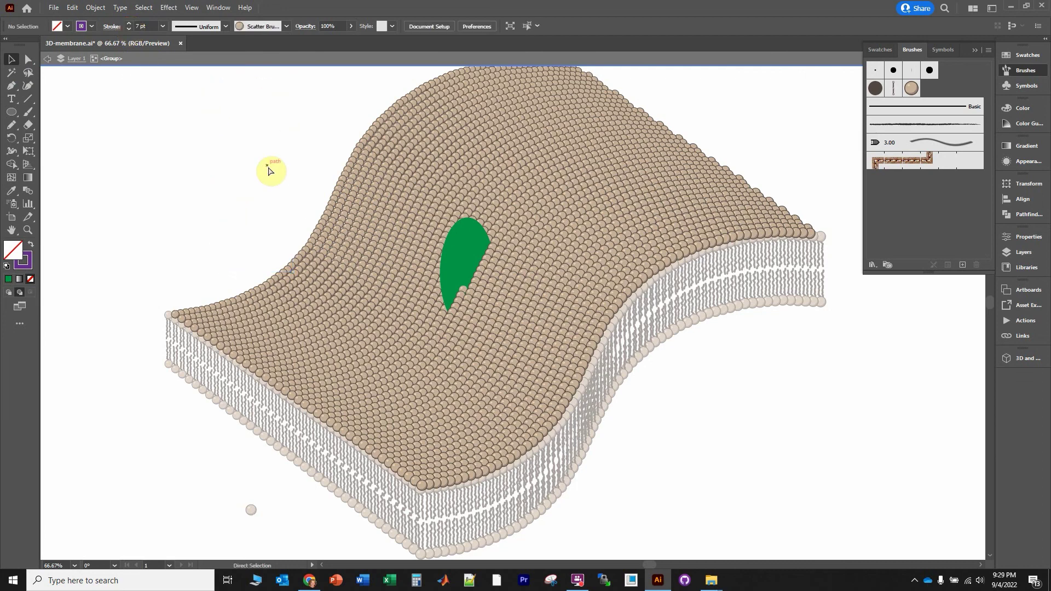
click(598, 196)
key(a)
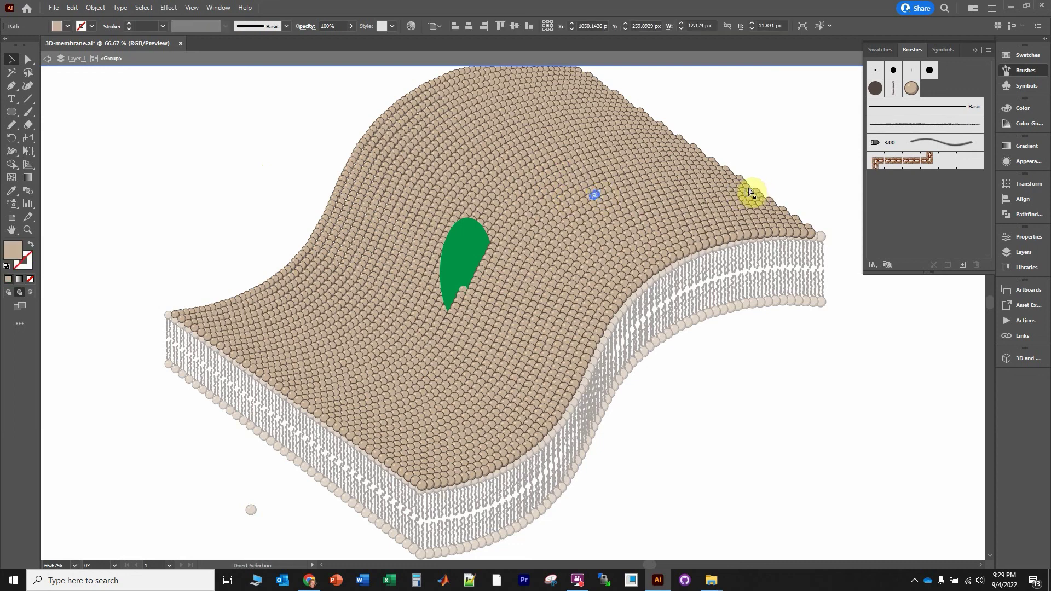
key(ctrl+z)
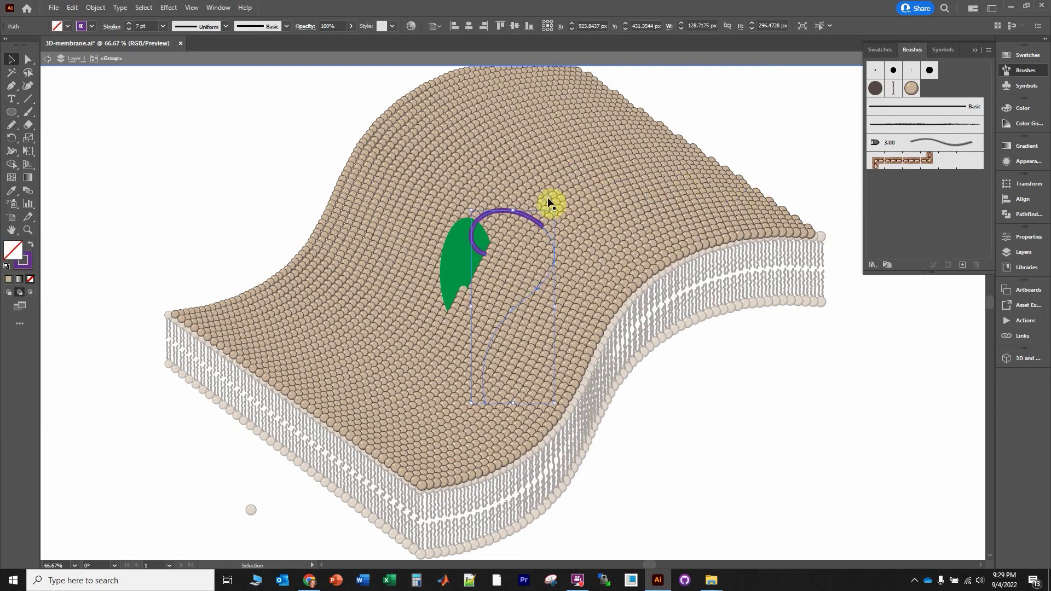
Step: Move the purple curve toward the surface's rear edge so it emerges from the lipids, deselect it and leave isolation mode
drag(548, 207, 600, 106)
click(725, 133)
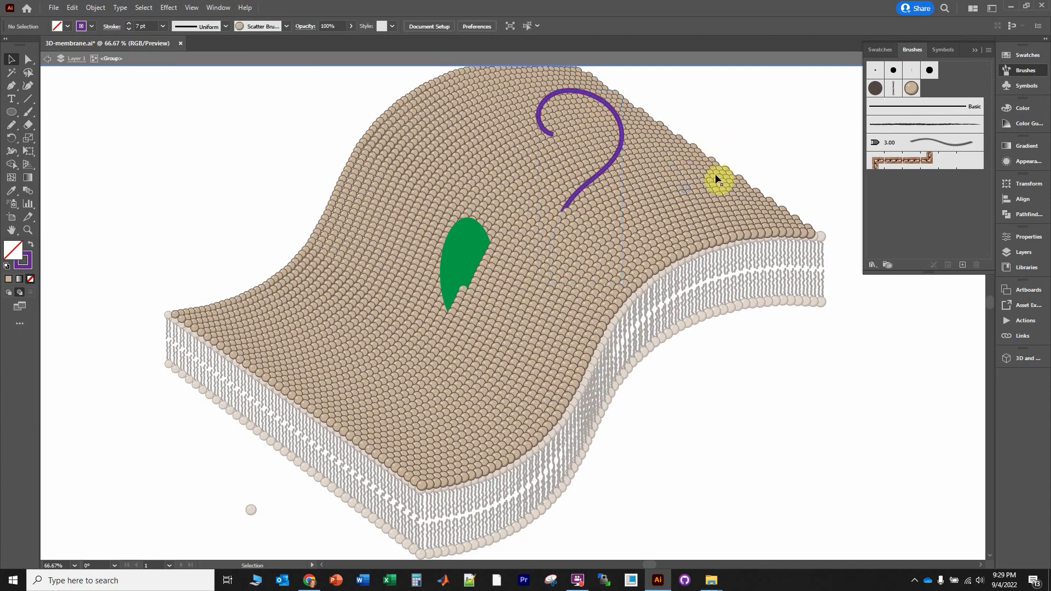
double_click(744, 123)
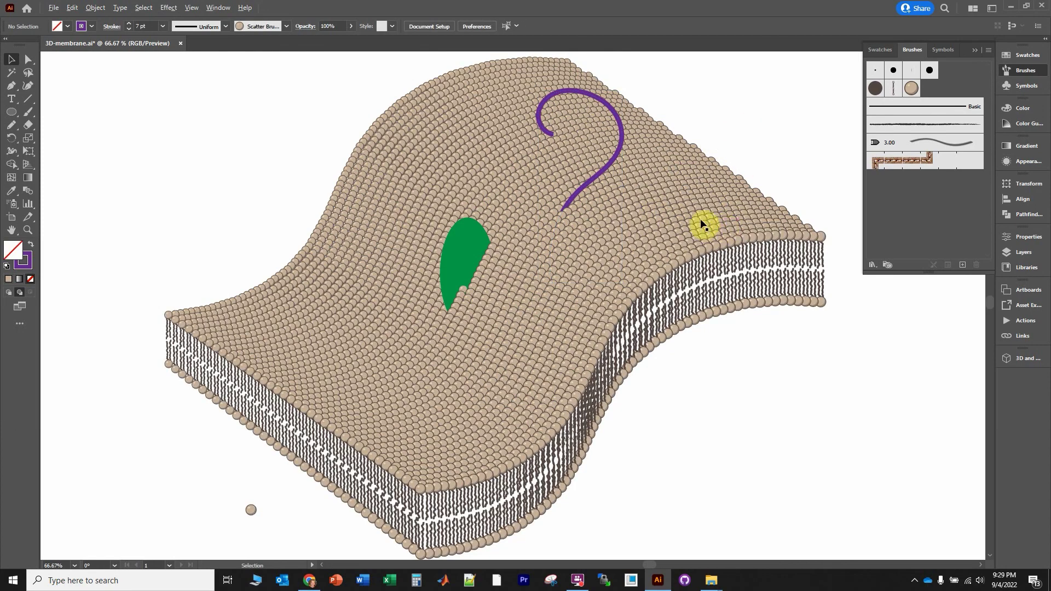
scroll(720, 222, down, 1)
drag(743, 170, 678, 250)
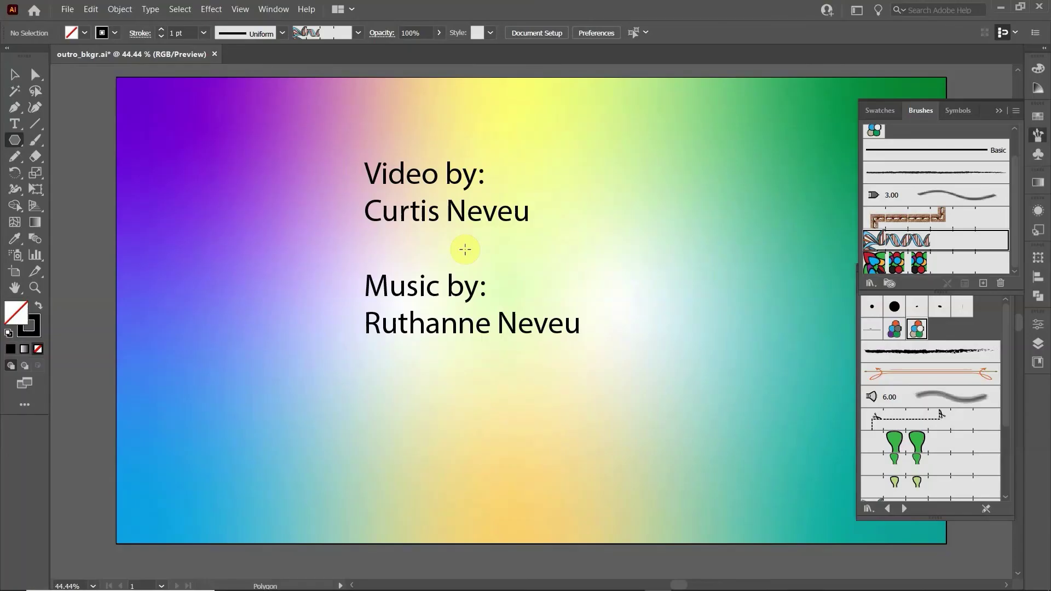
Step: Draw an octagon with the DNA helix pattern brush around the credits text on the outro artboard
drag(466, 246, 622, 188)
click(944, 244)
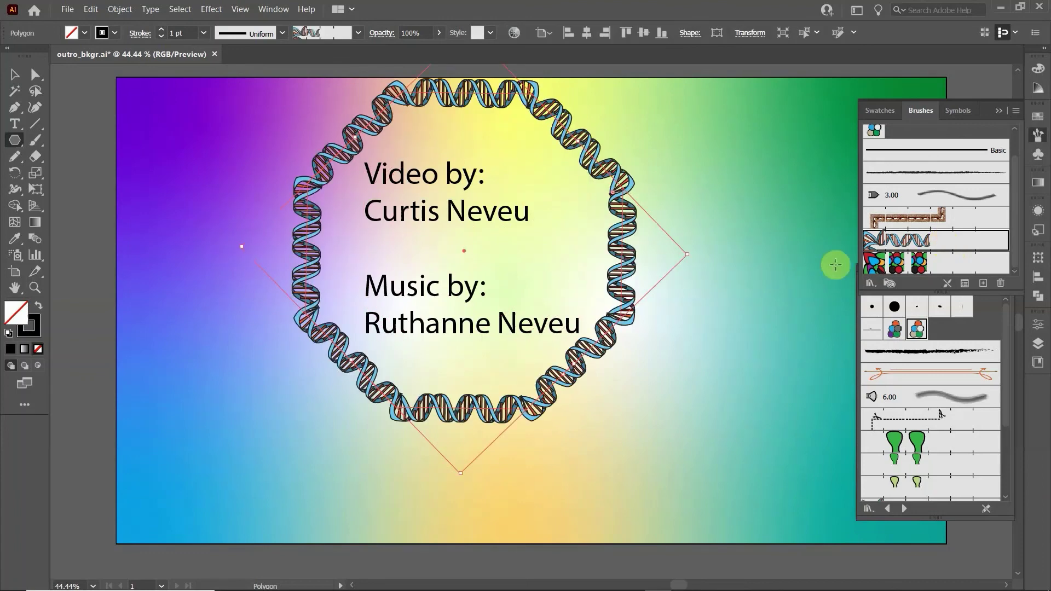